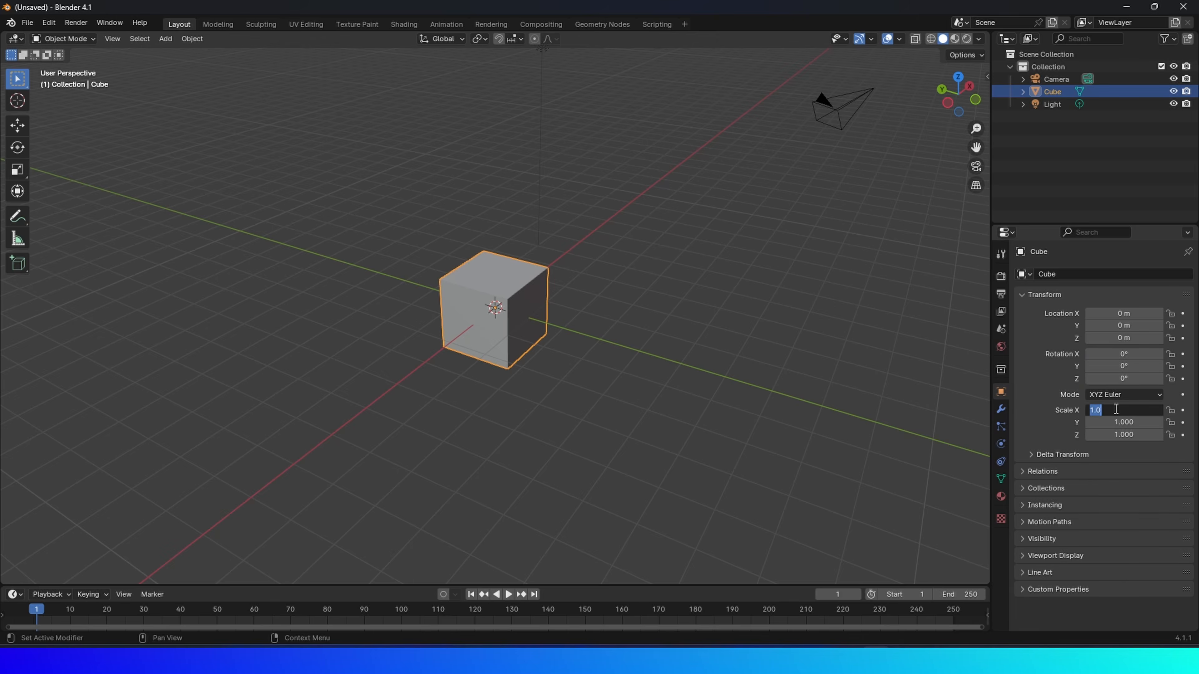
Scale the default cube to 5 on X, 3 on Y and 1.5 on Z.
click(1091, 441)
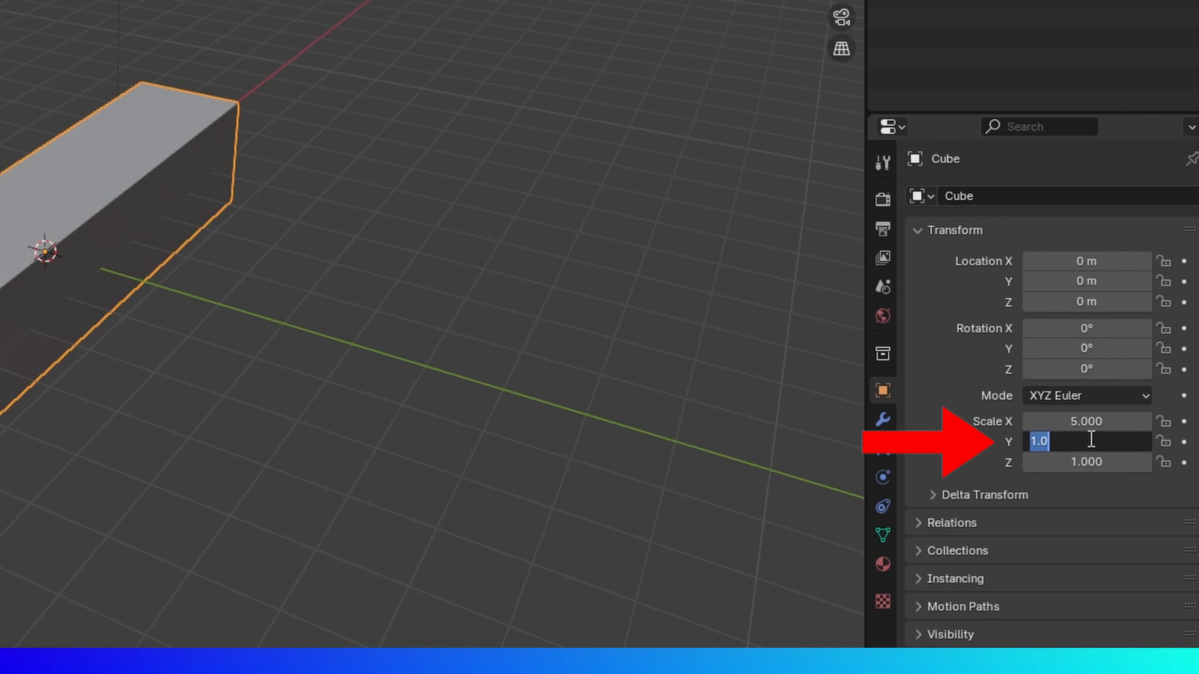
key(Return)
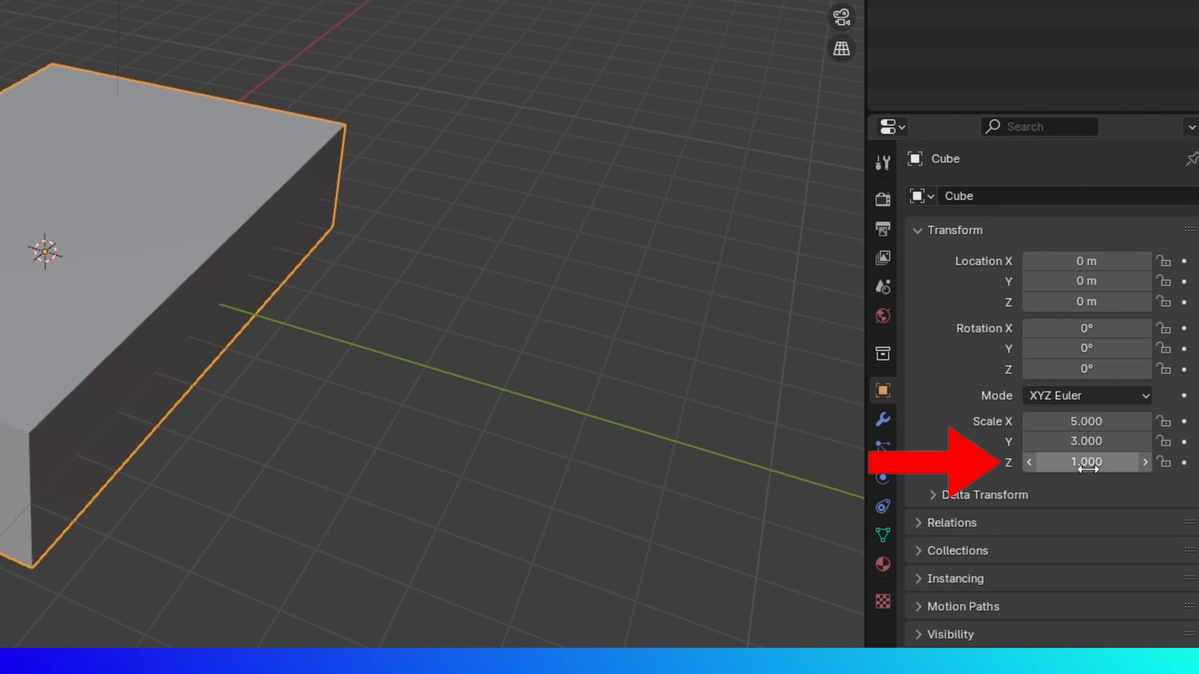
click(1090, 469)
text(1.5)
key(Return)
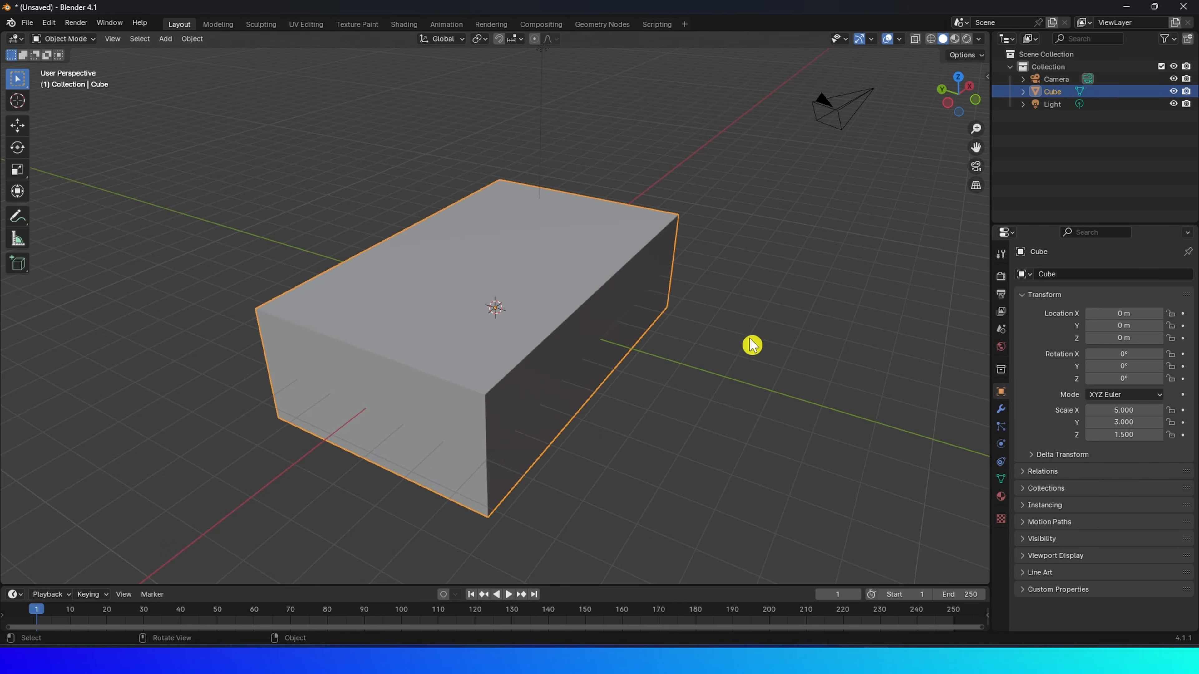
Hide the camera and the light in the viewport.
middle_drag(602, 367, 722, 357)
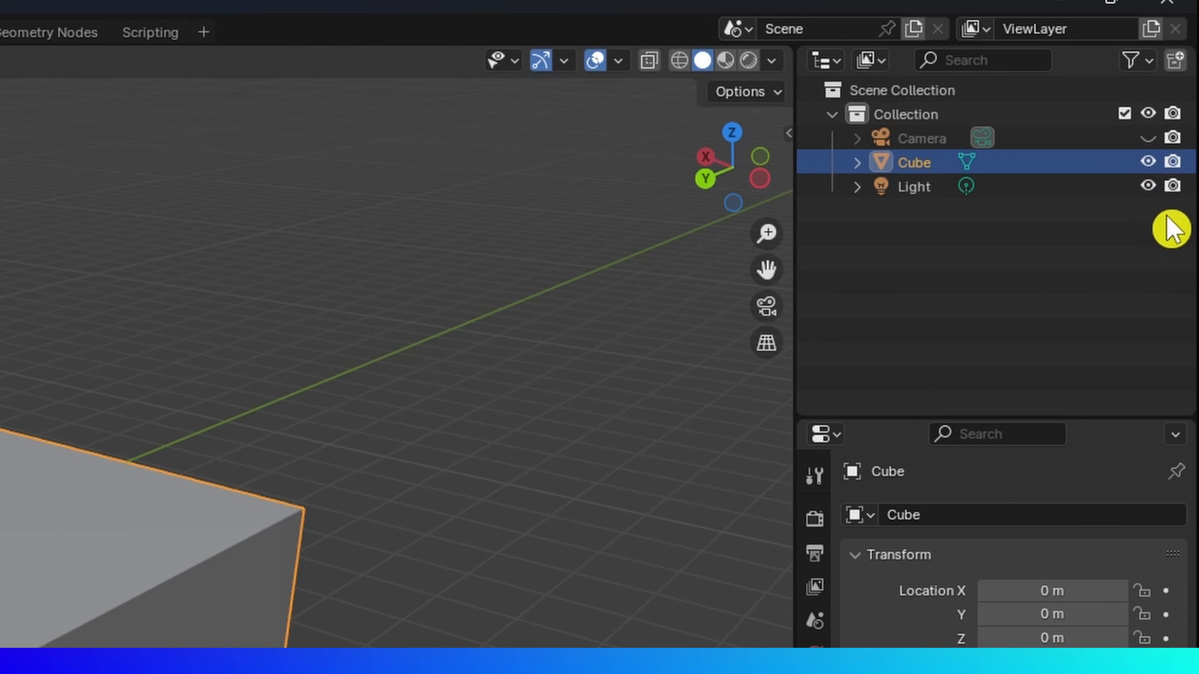
click(1173, 104)
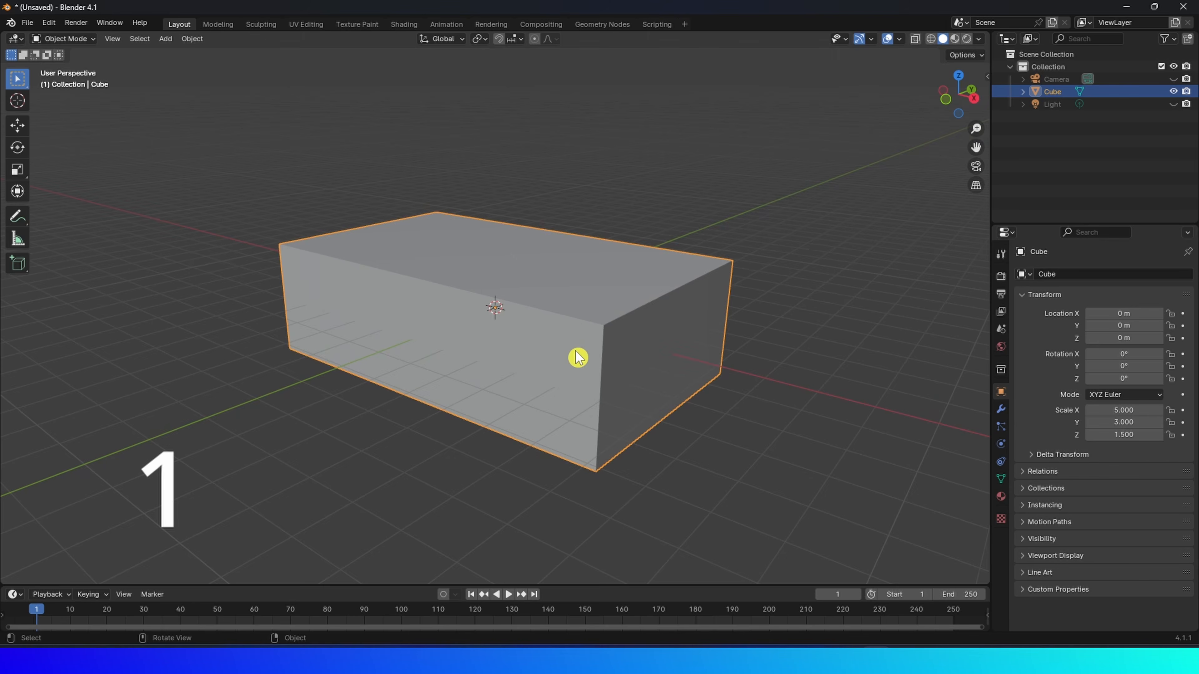
In front view, raise the box onto the ground line by setting its Z location to 1.5 m.
key(KP_1)
scroll(594, 354, up, 1)
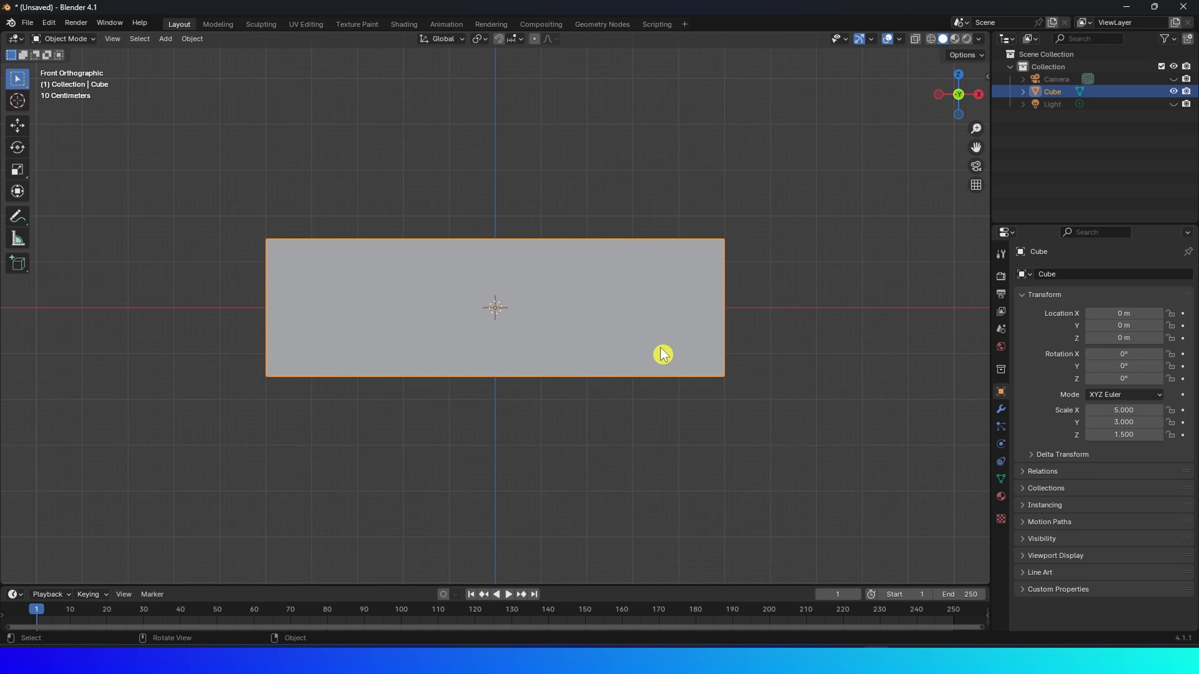
click(1126, 338)
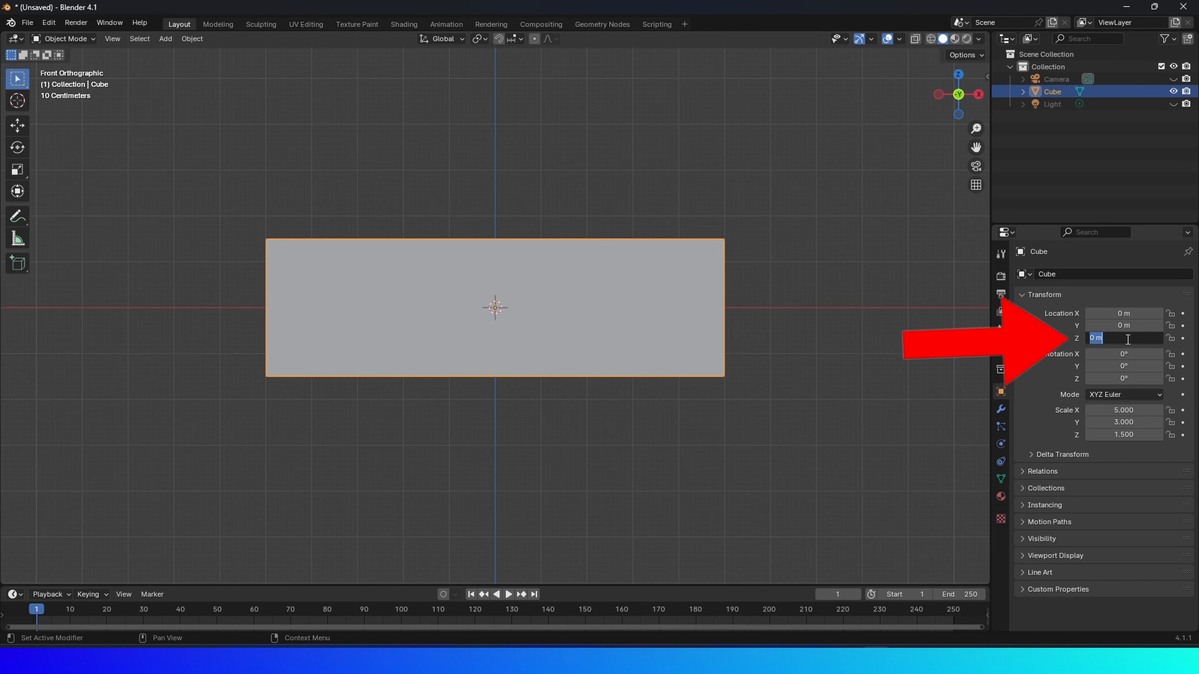
text(1.5)
key(Return)
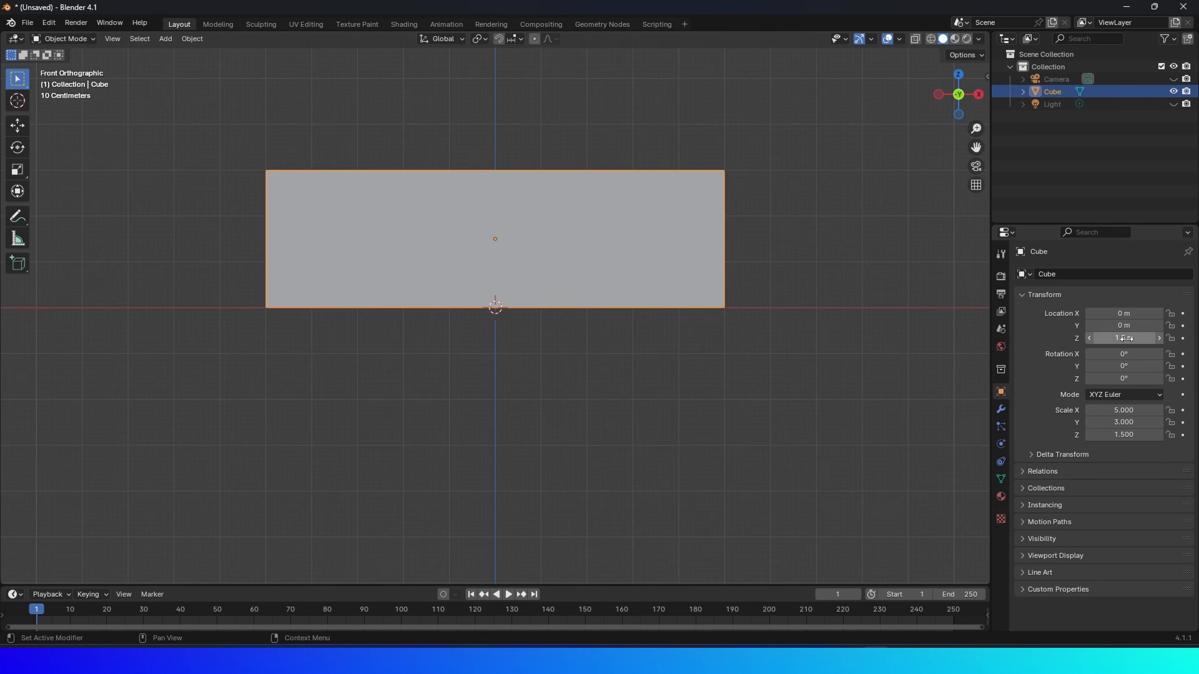
Add a second cube mesh to the scene and view it from the front.
middle_drag(802, 340, 594, 329)
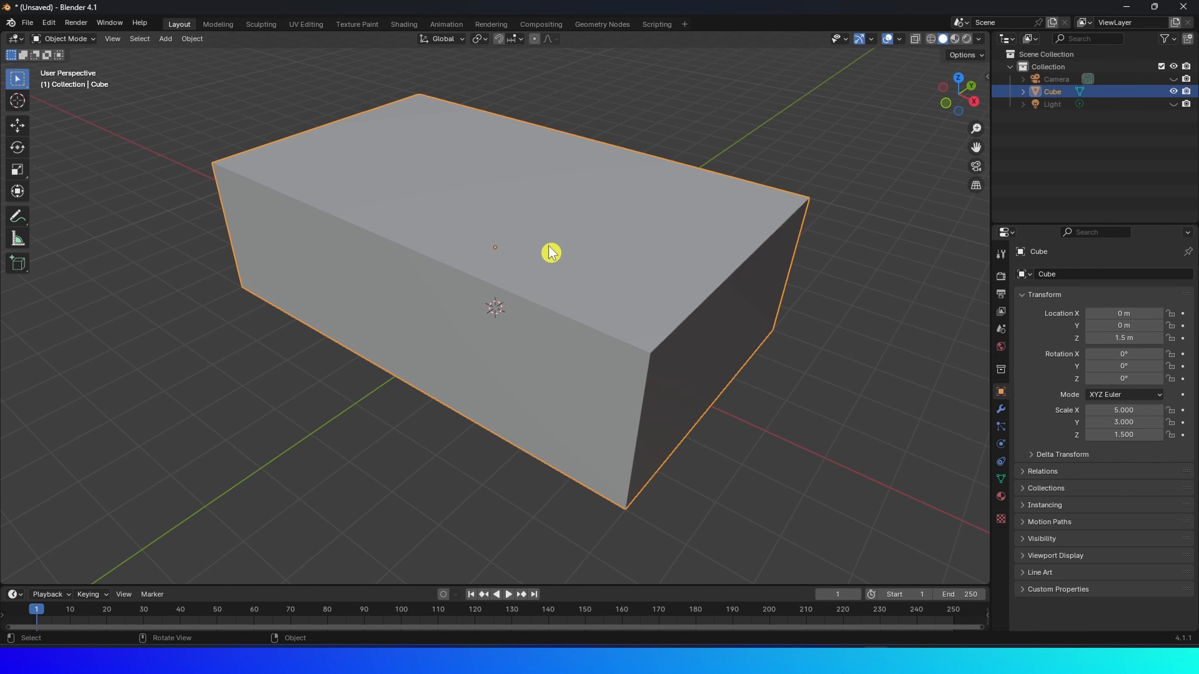
key(shift+a)
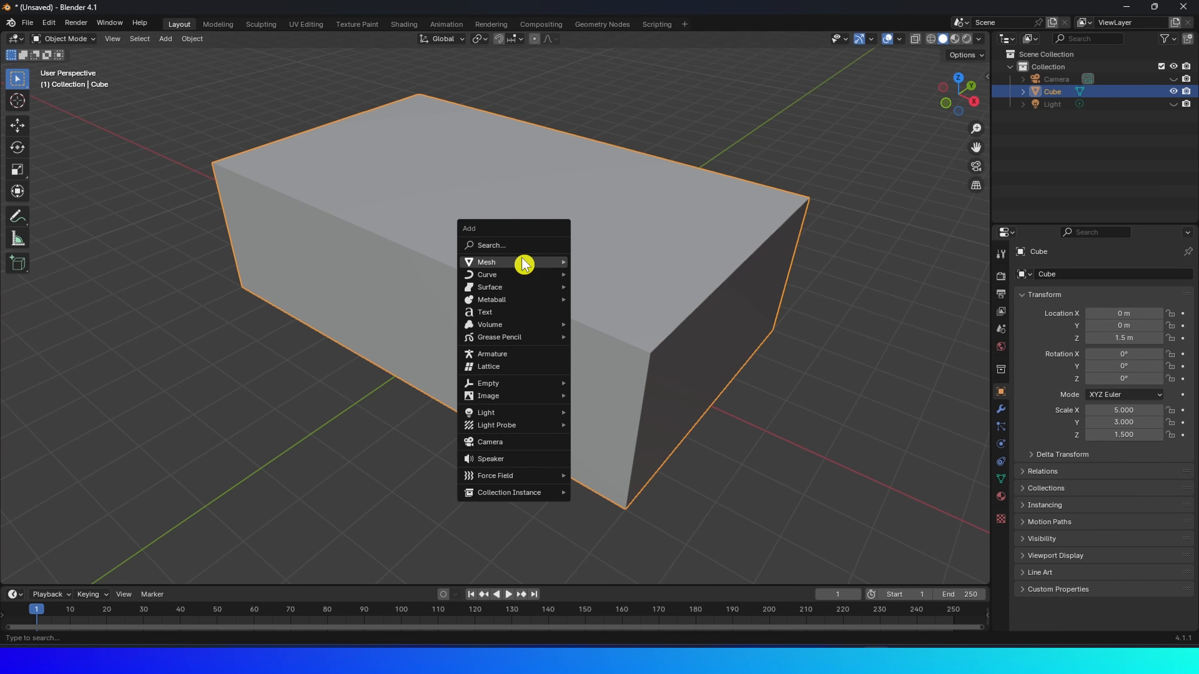
mouse_move(557, 262)
click(594, 272)
key(KP_1)
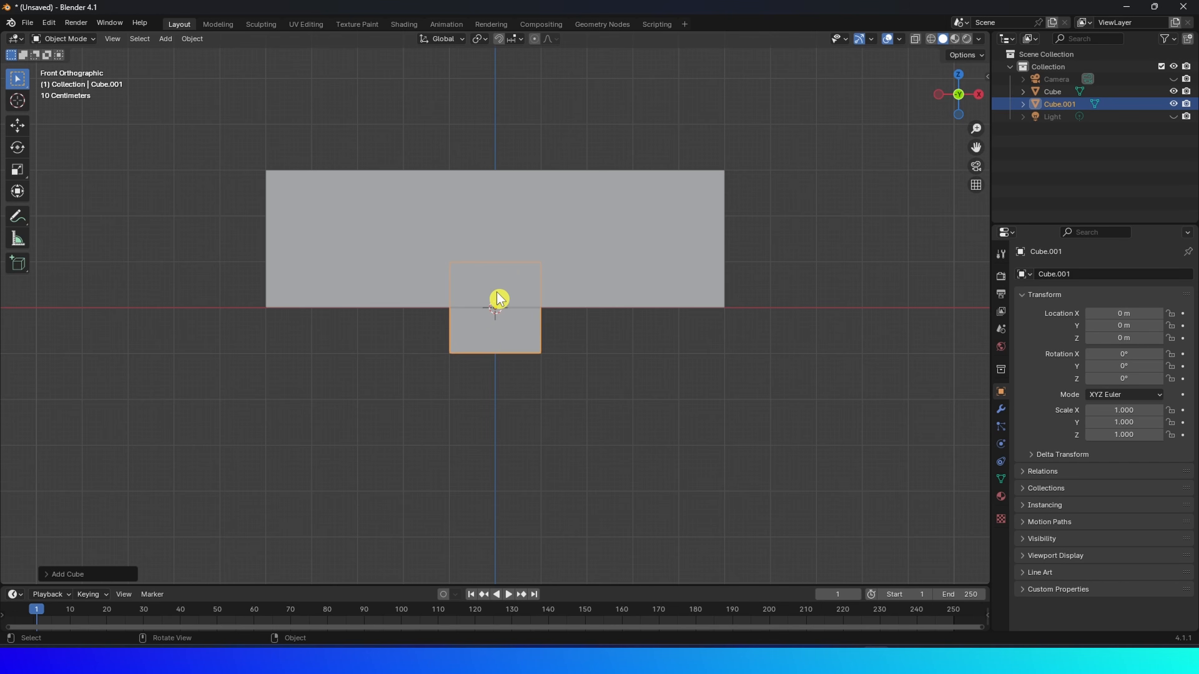
Scale the new inner cube to 4.5 on X, 2.5 on Y and 1.3 on Z.
click(535, 225)
click(516, 345)
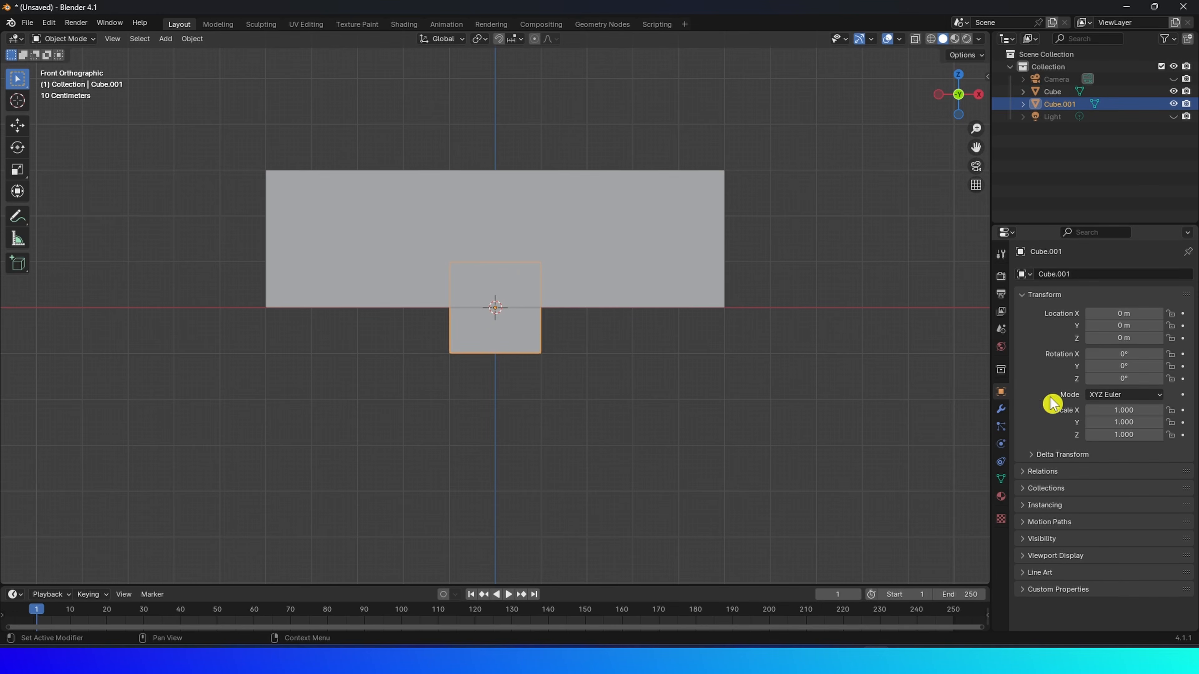
click(1120, 409)
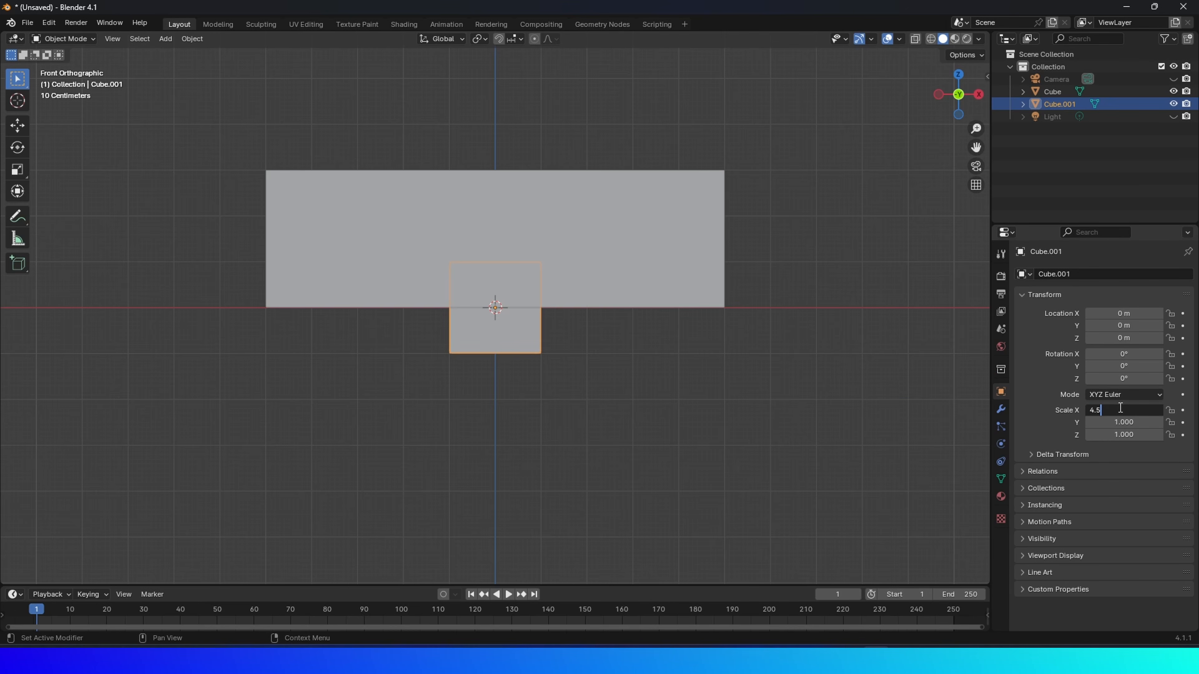
key(Return)
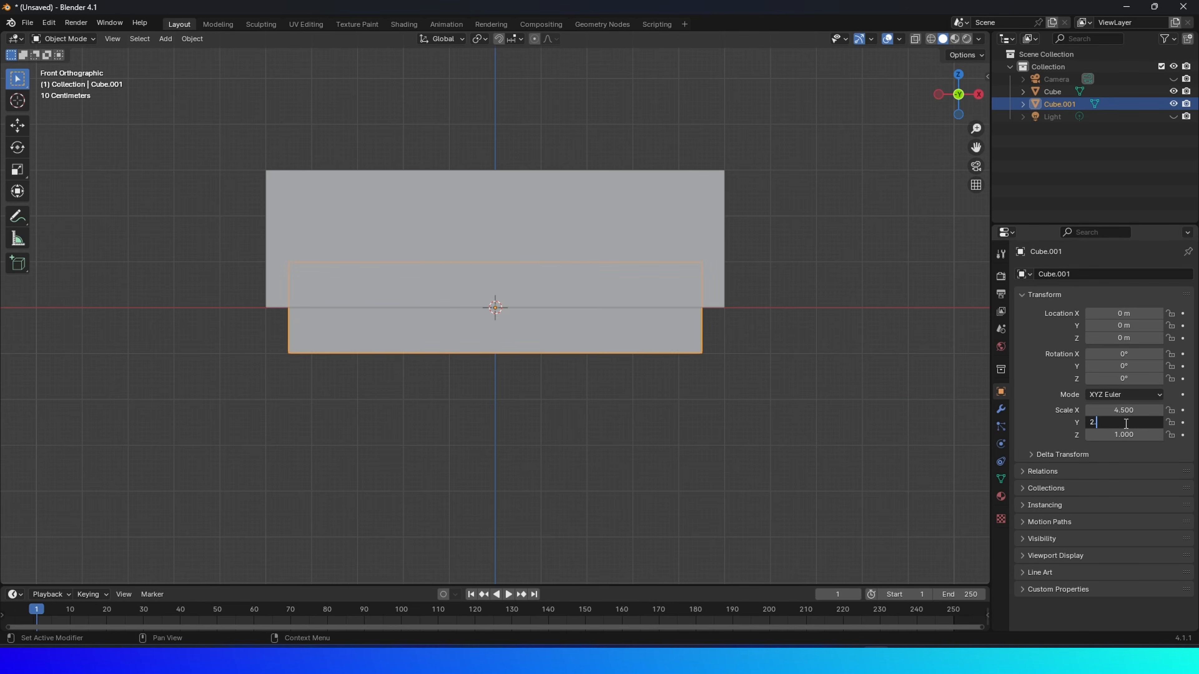
click(1125, 424)
text(2.5)
key(Return)
click(1123, 435)
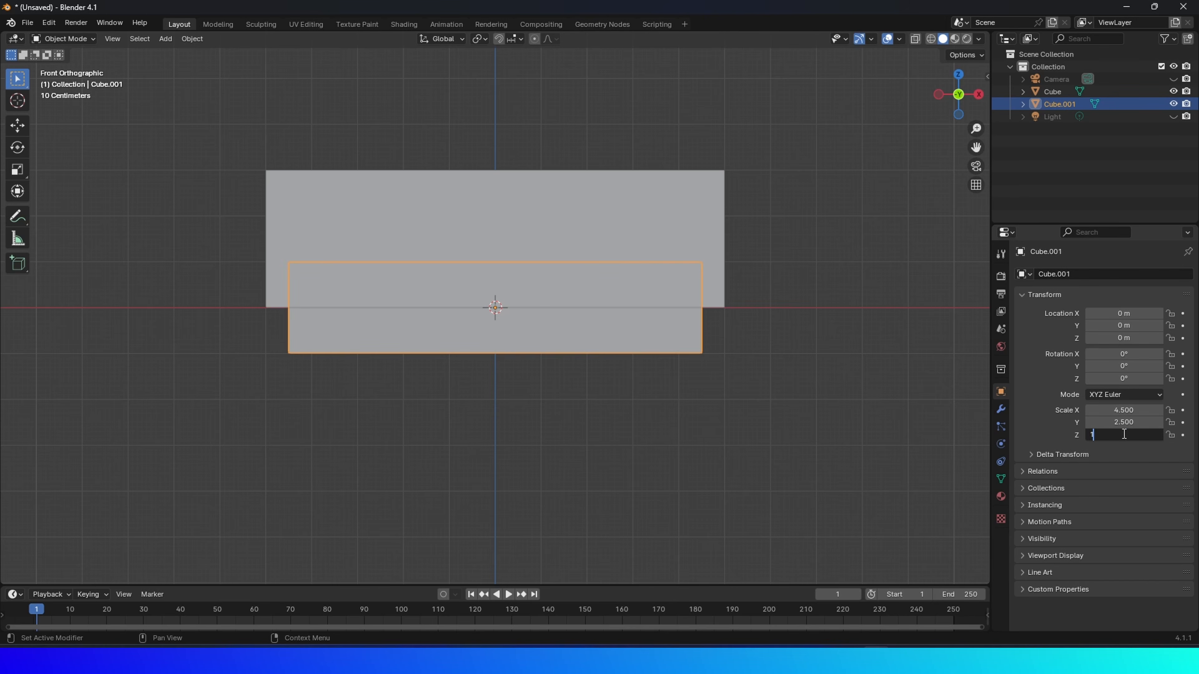
text(1.3)
key(Return)
Move the inner cube up along Z by about 1.77 m so it protrudes slightly above the large box.
click(17, 126)
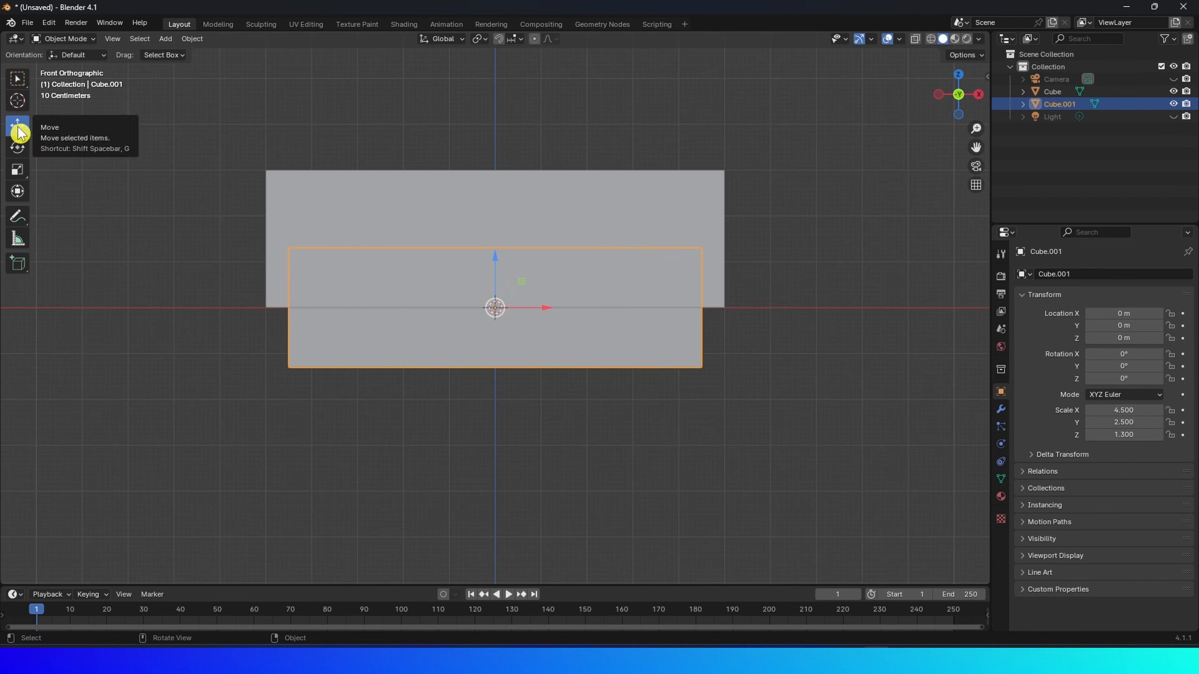
drag(497, 262, 497, 176)
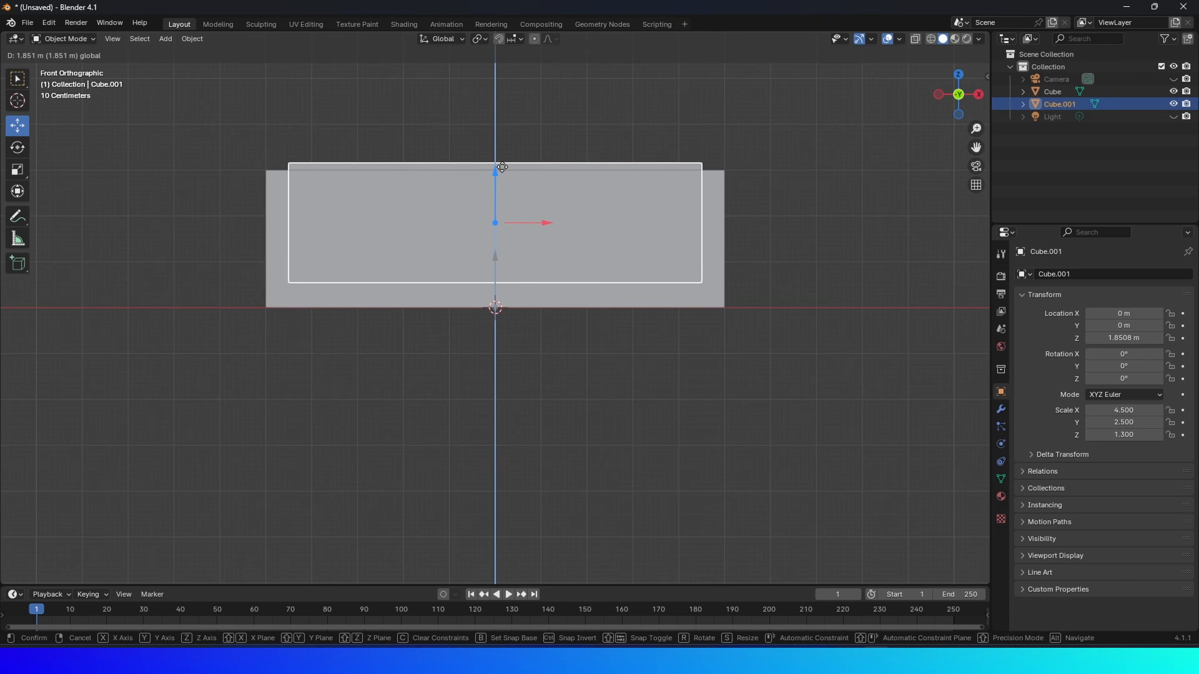
middle_drag(497, 176, 695, 262)
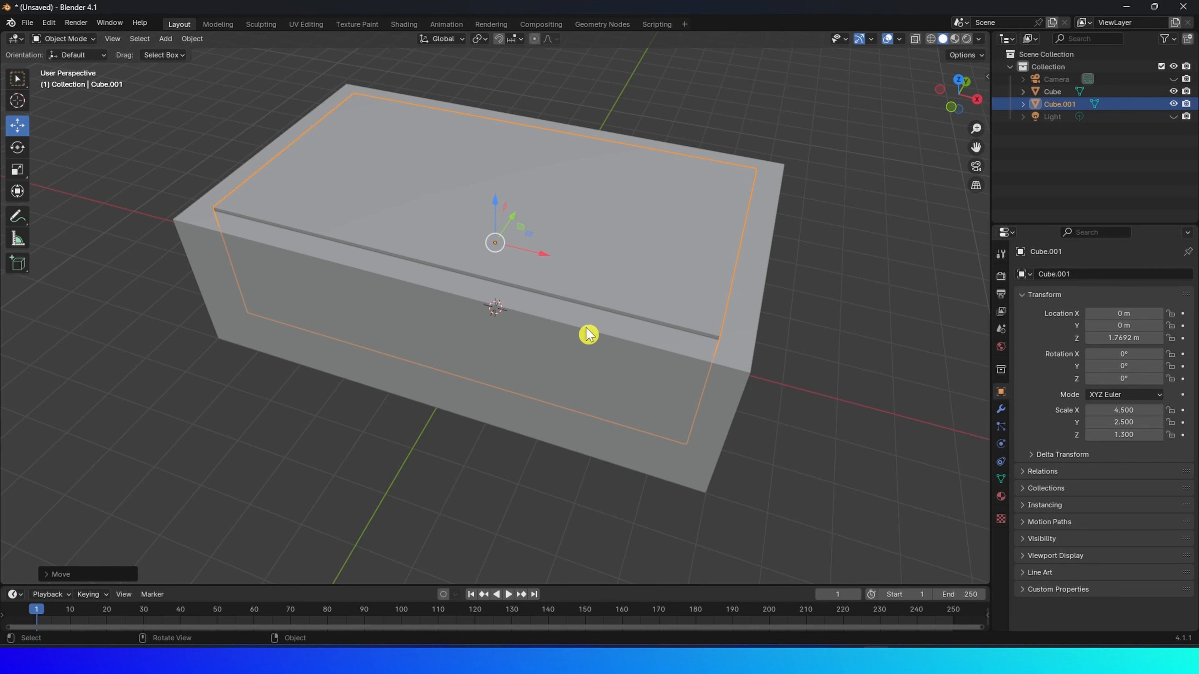
Subtract the inner cube from the large box with a Boolean Difference modifier and apply the modifier.
click(554, 349)
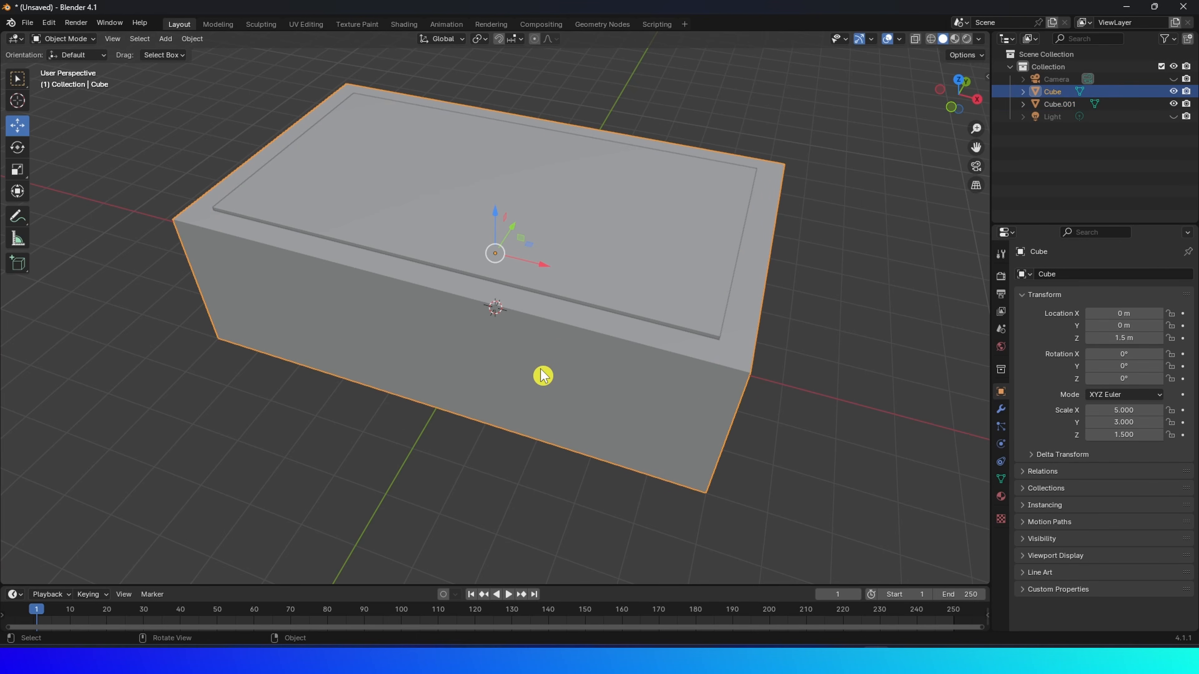
click(1000, 409)
click(1095, 274)
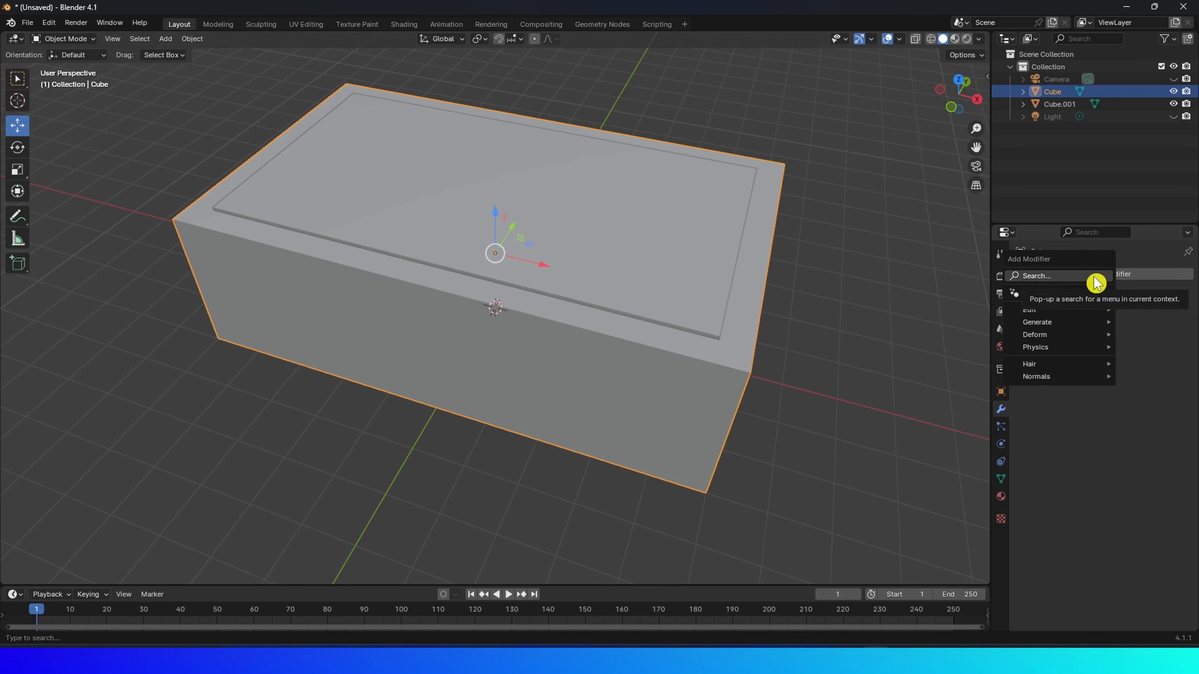
mouse_move(1062, 322)
click(928, 352)
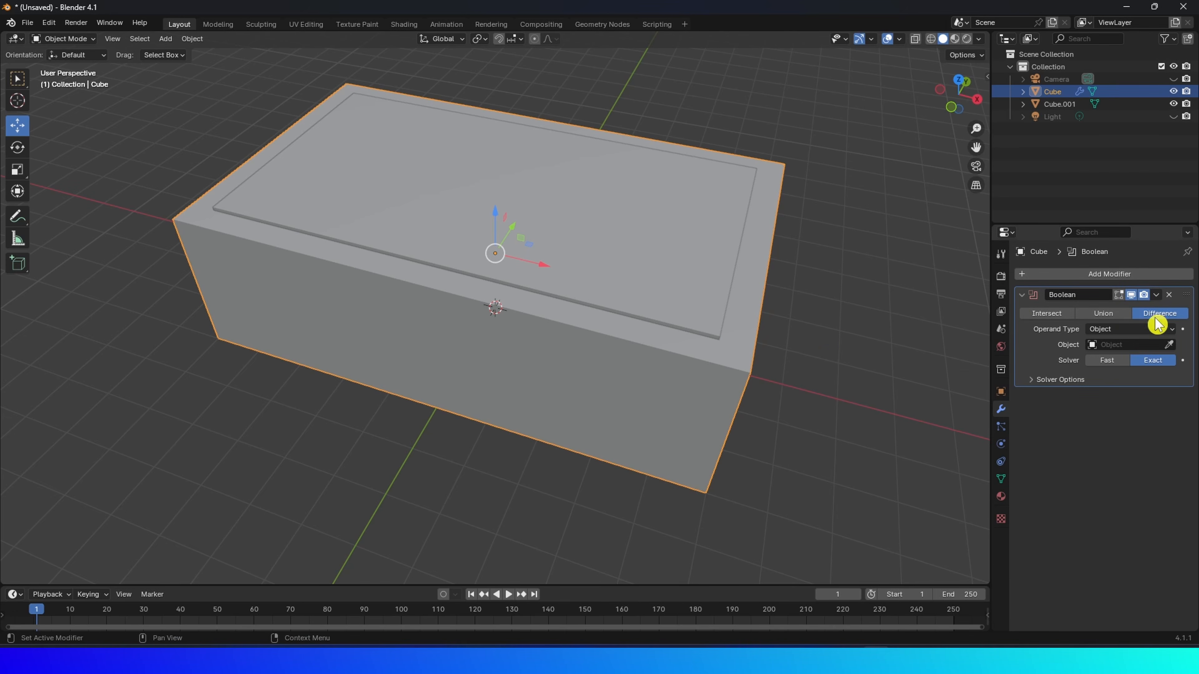
click(1119, 345)
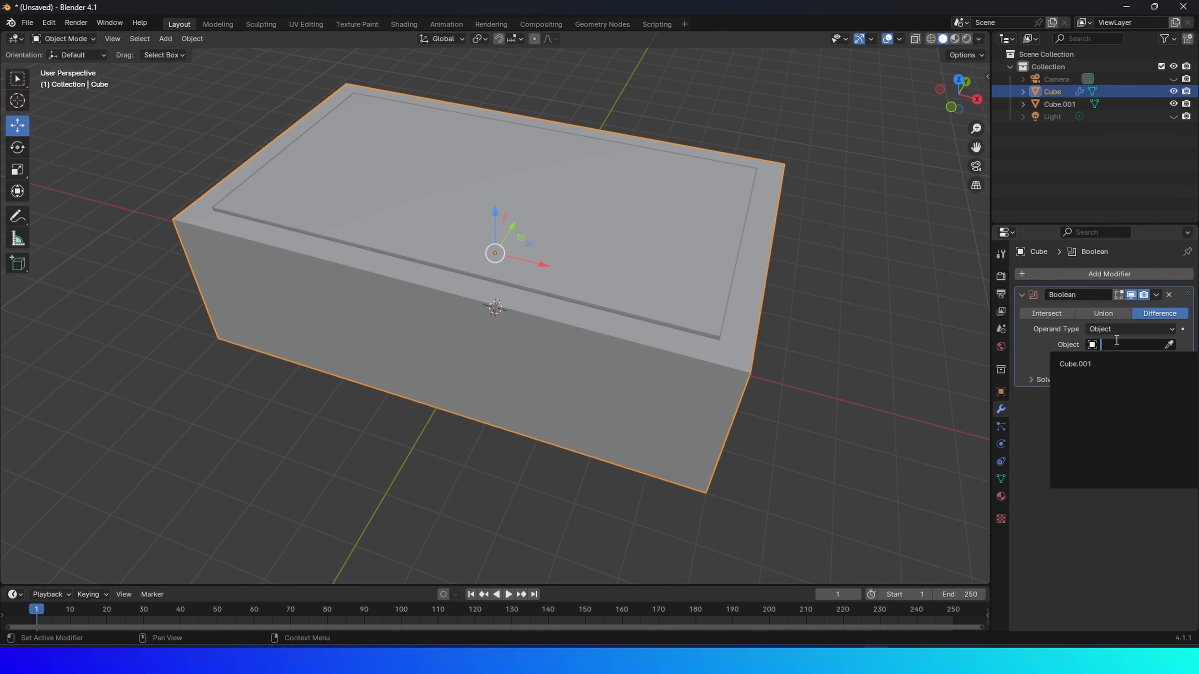
click(1081, 364)
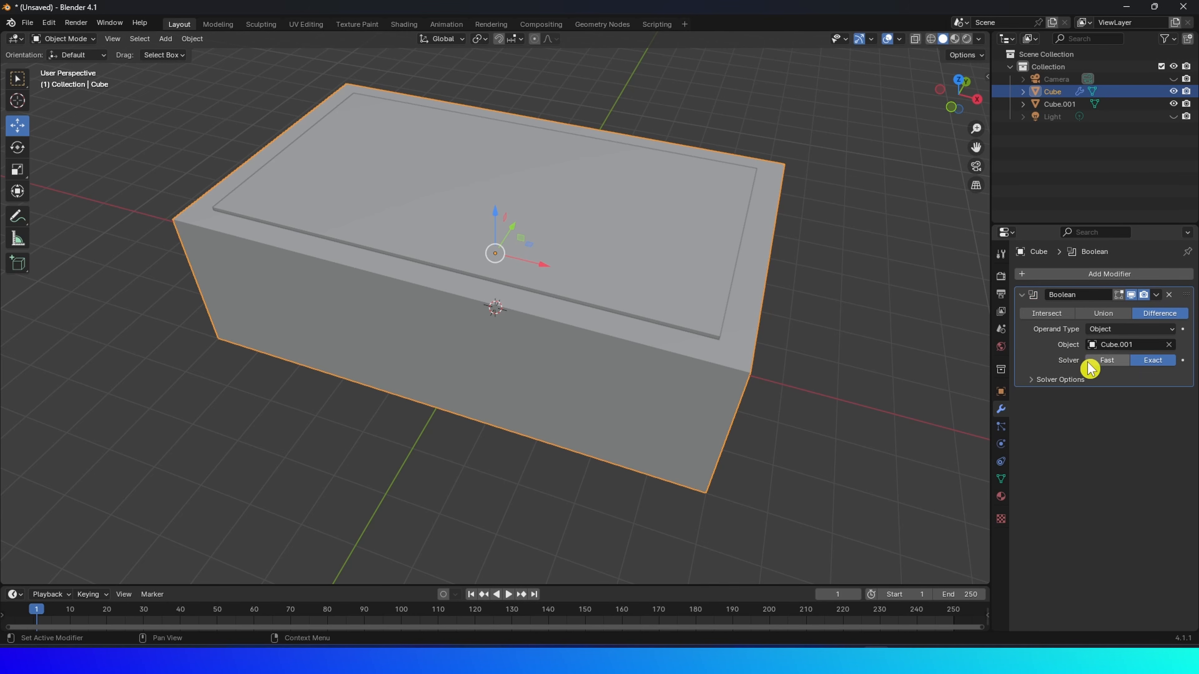
click(1156, 295)
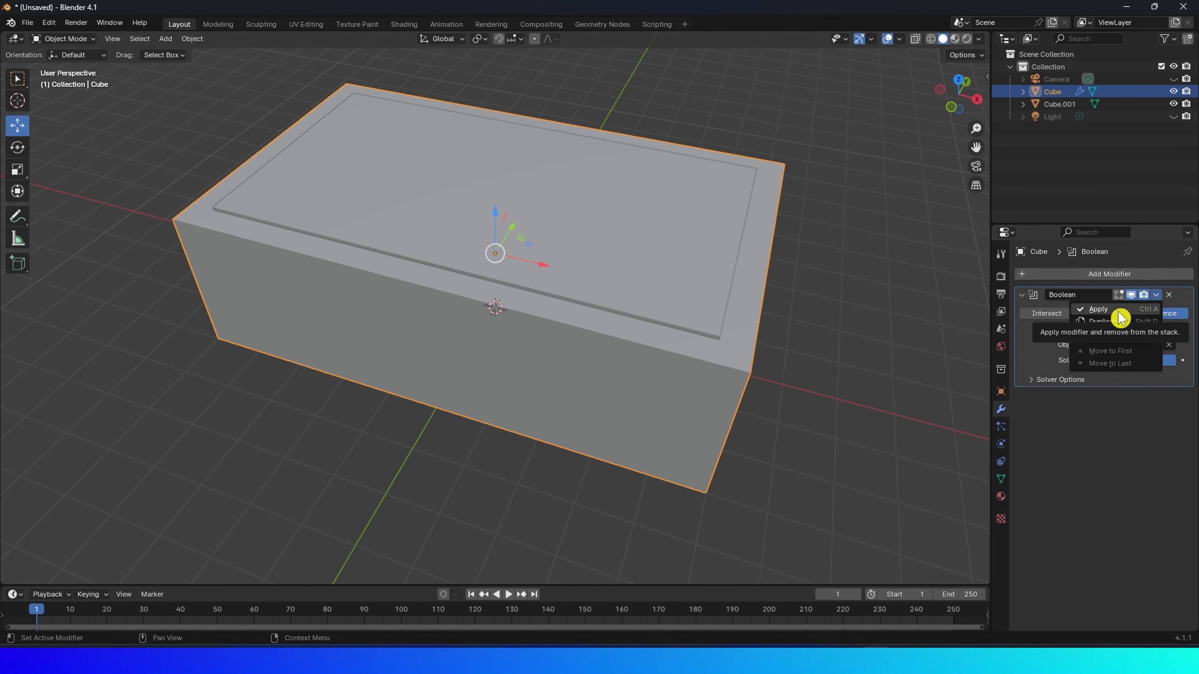
click(1100, 309)
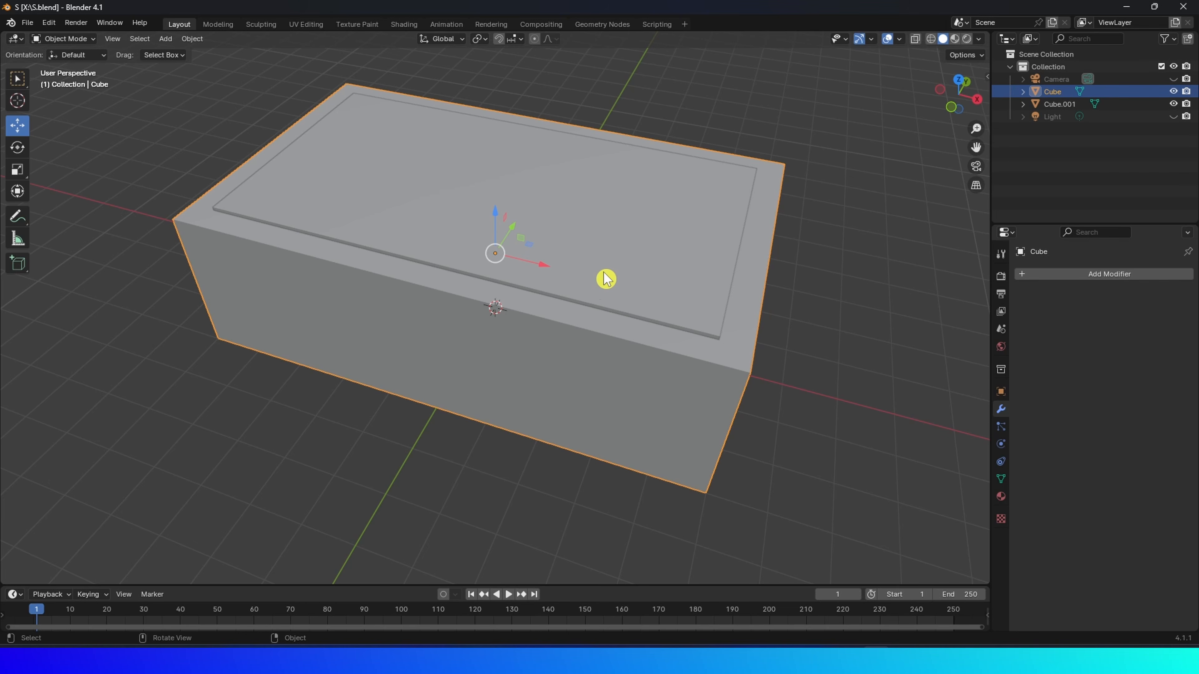
Hide the inner cutter cube in the viewport to expose the hollowed box.
click(621, 244)
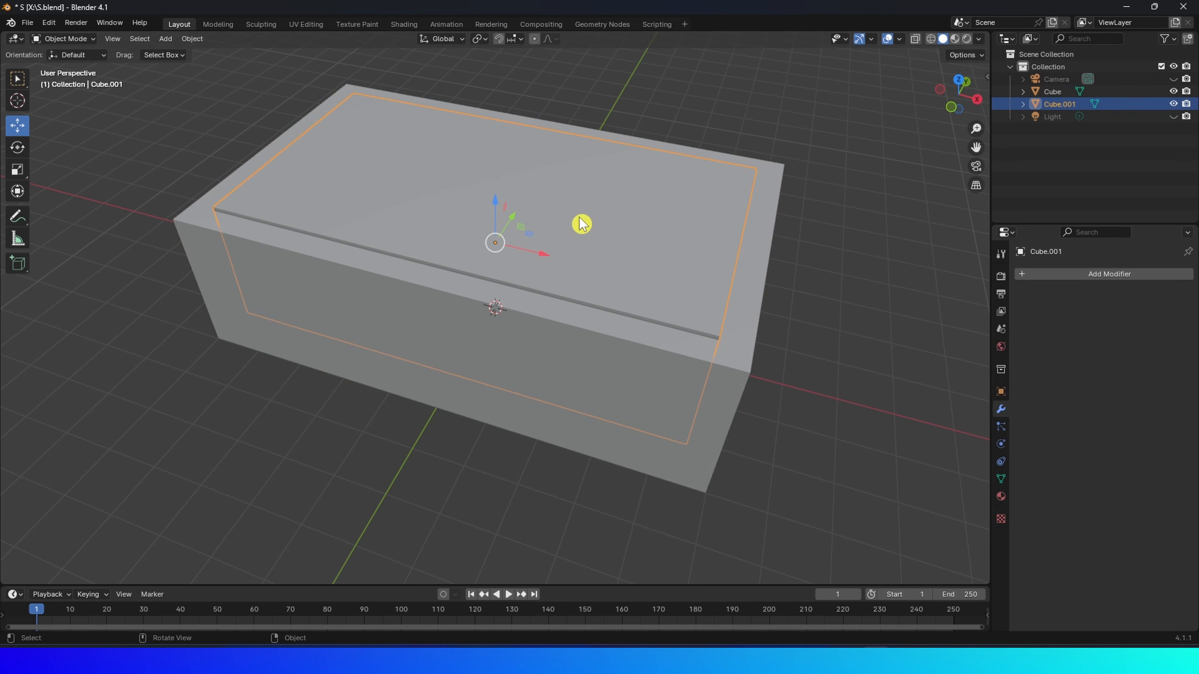
click(1173, 104)
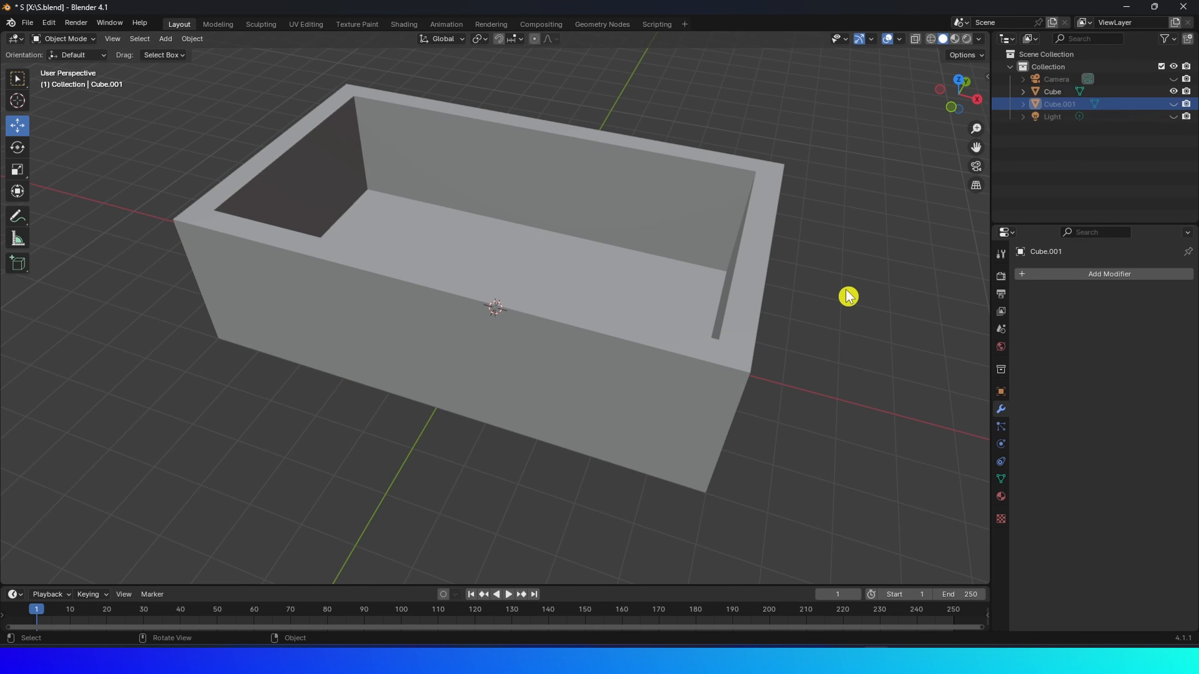
middle_drag(848, 297, 808, 227)
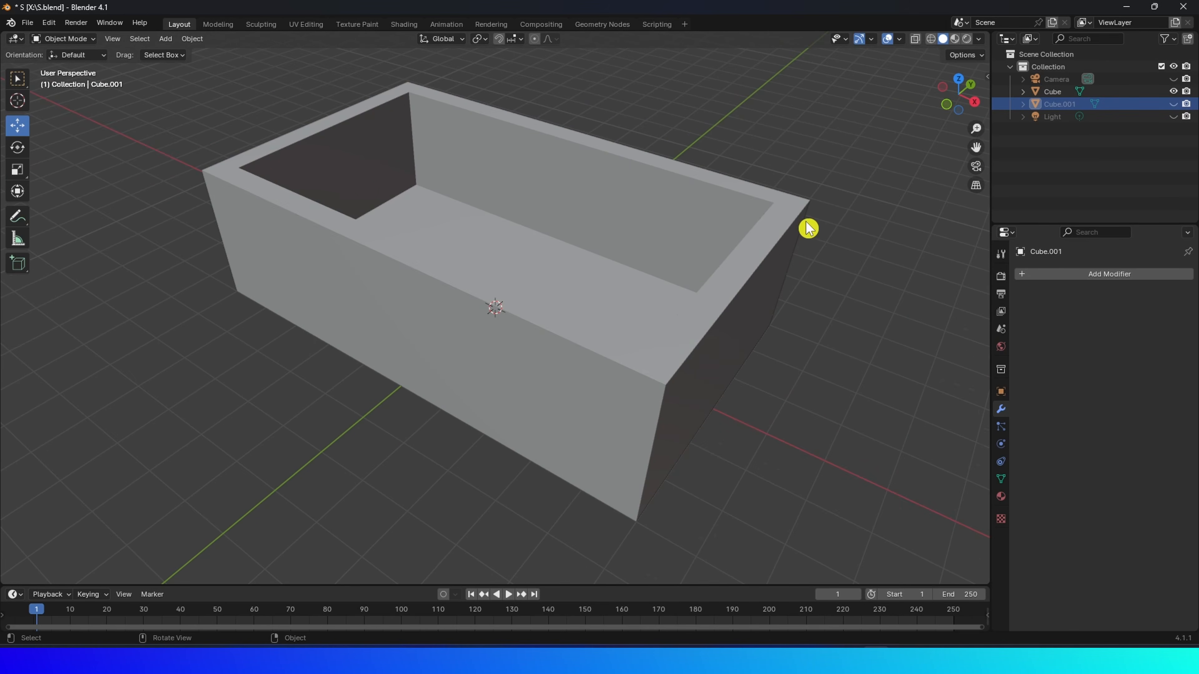
Change the viewport's Studio lighting to the fourth, bright white sphere preset.
click(980, 40)
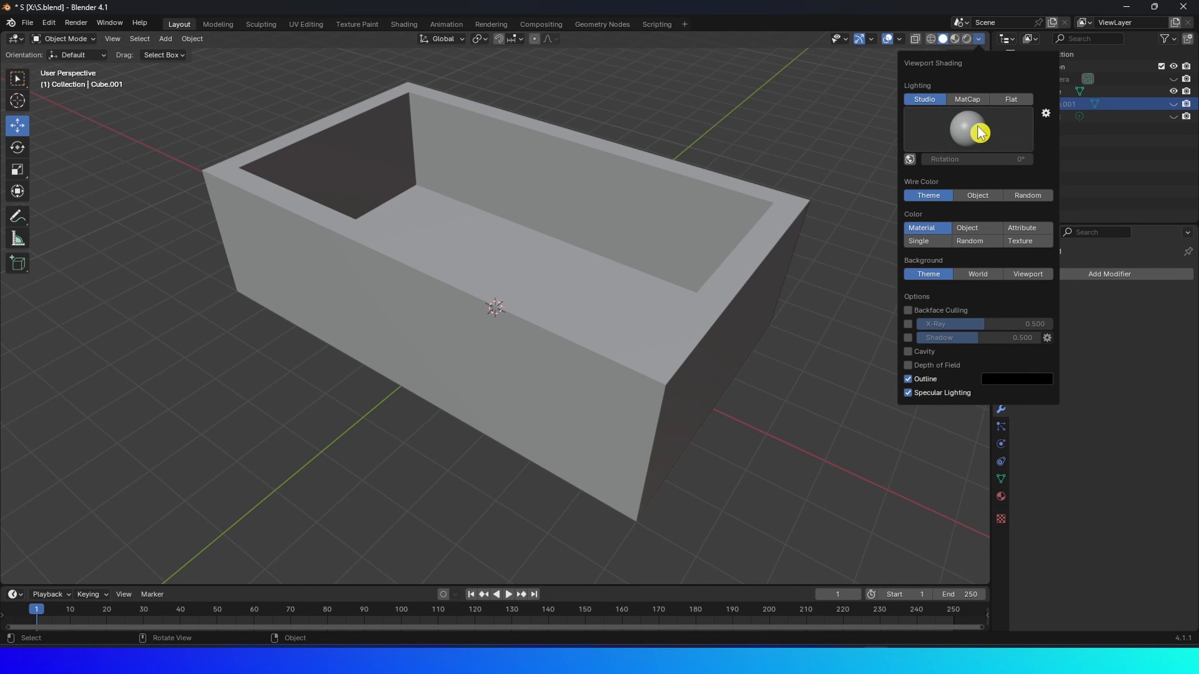
click(963, 133)
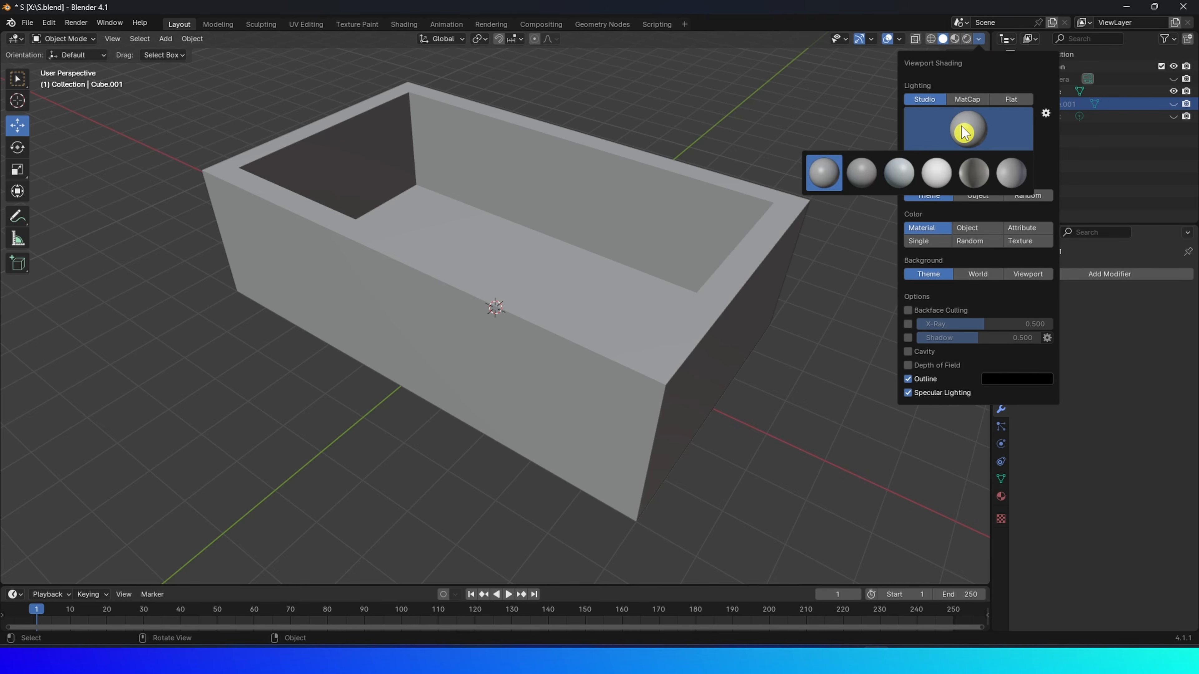
click(938, 172)
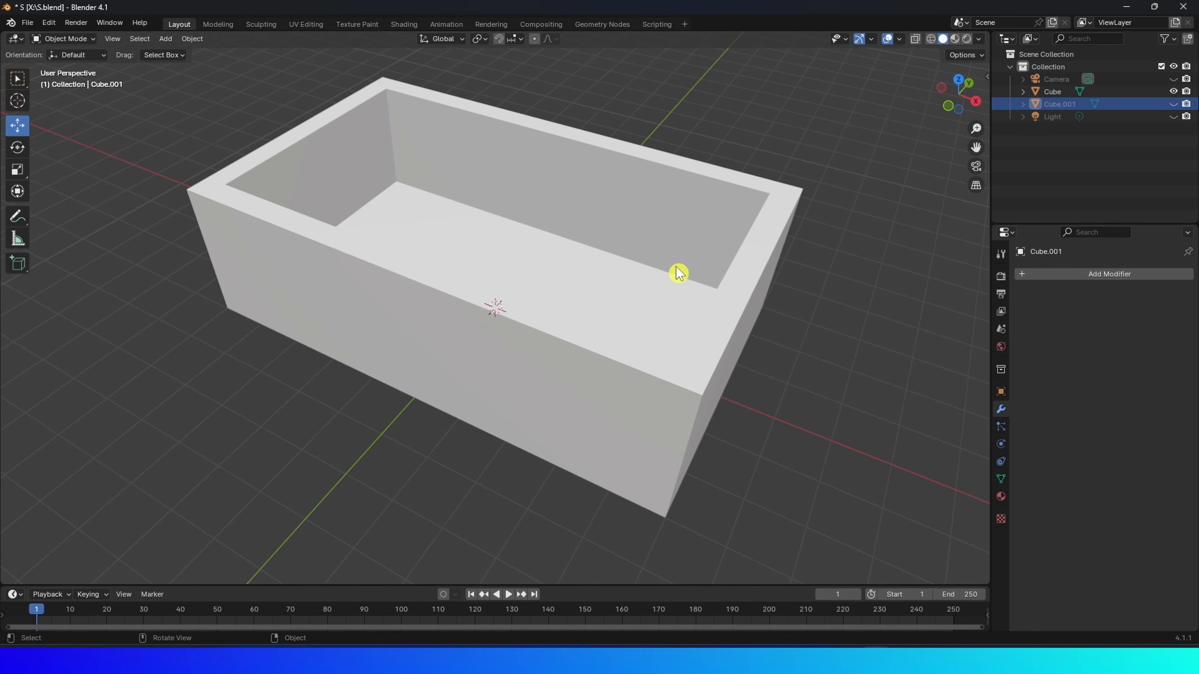
Add a Bevel modifier with 5 segments to the hollow box to round its edges.
click(660, 372)
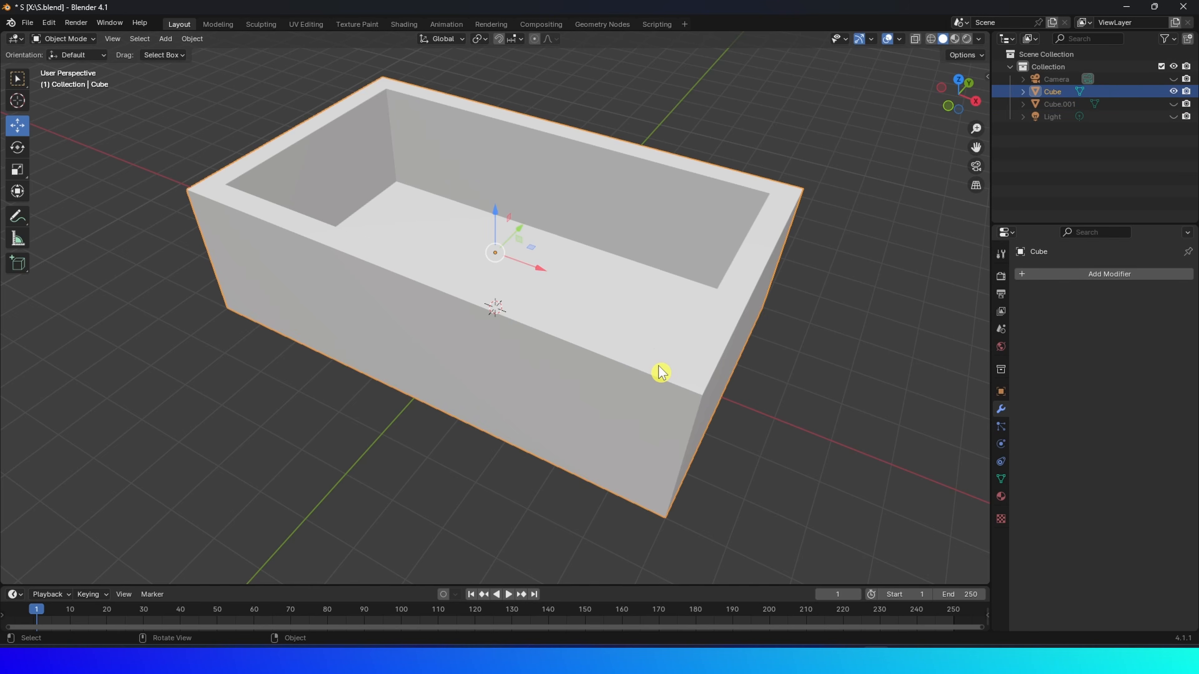
click(1057, 273)
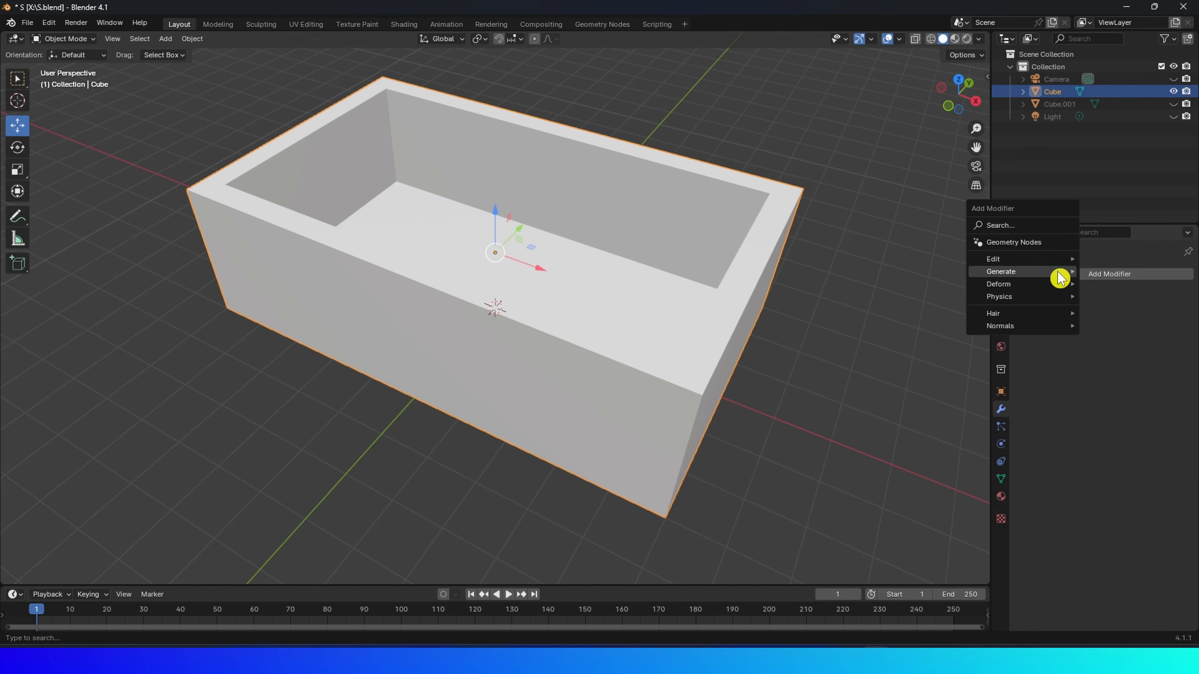
mouse_move(1022, 272)
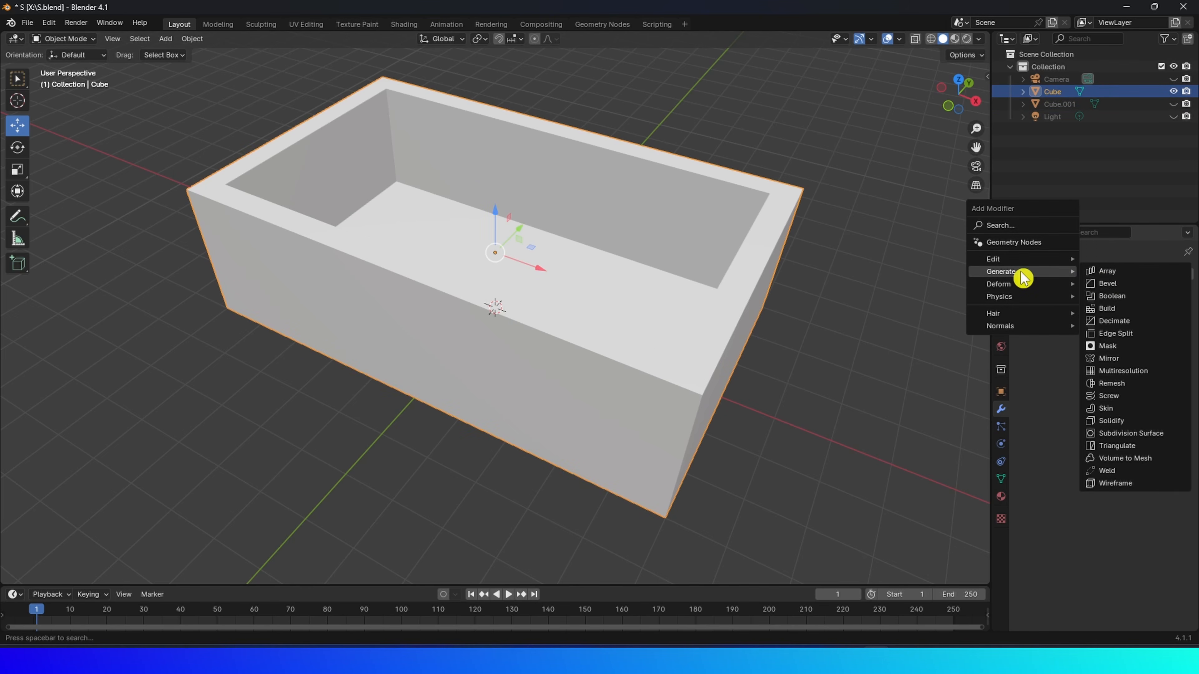
click(1104, 283)
double_click(1173, 359)
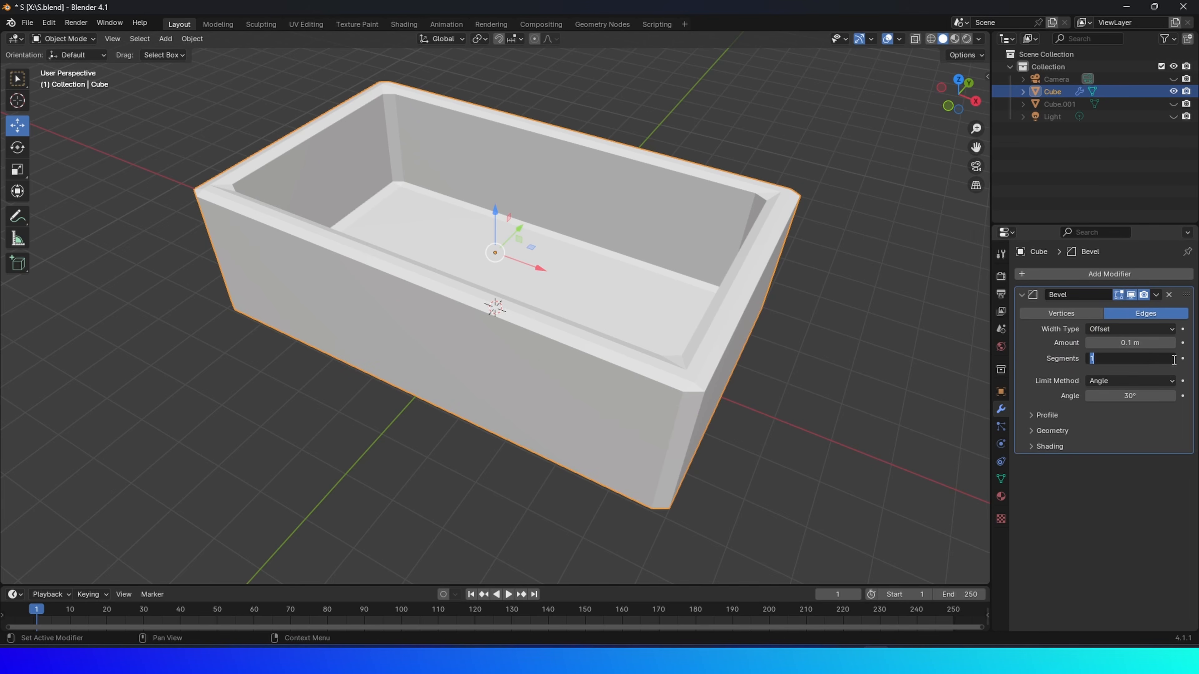
key(Return)
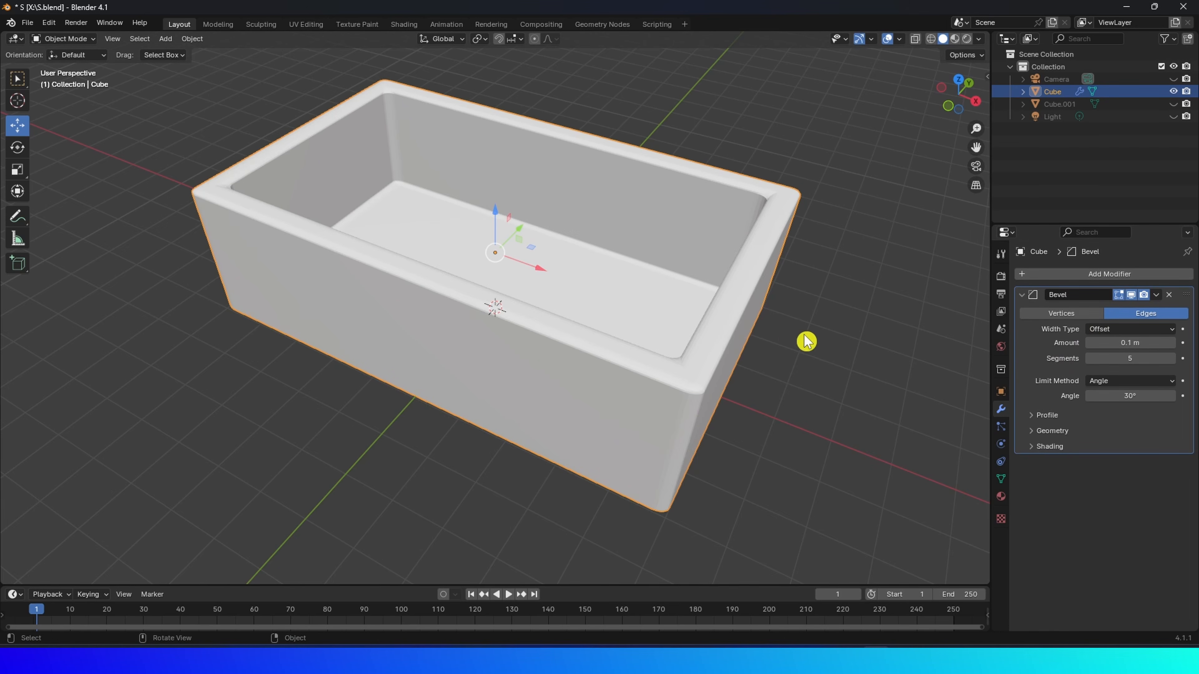
click(806, 340)
middle_drag(575, 279, 567, 286)
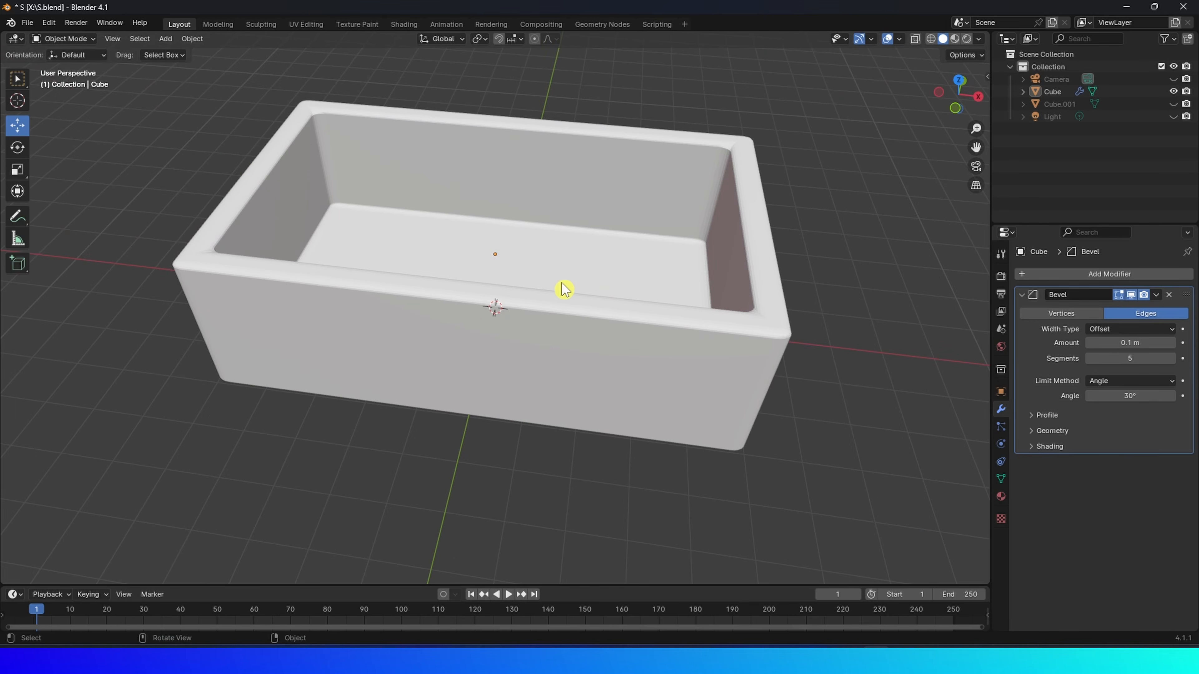
Hide the beveled box in the viewport and add a Bézier curve at the origin.
click(596, 339)
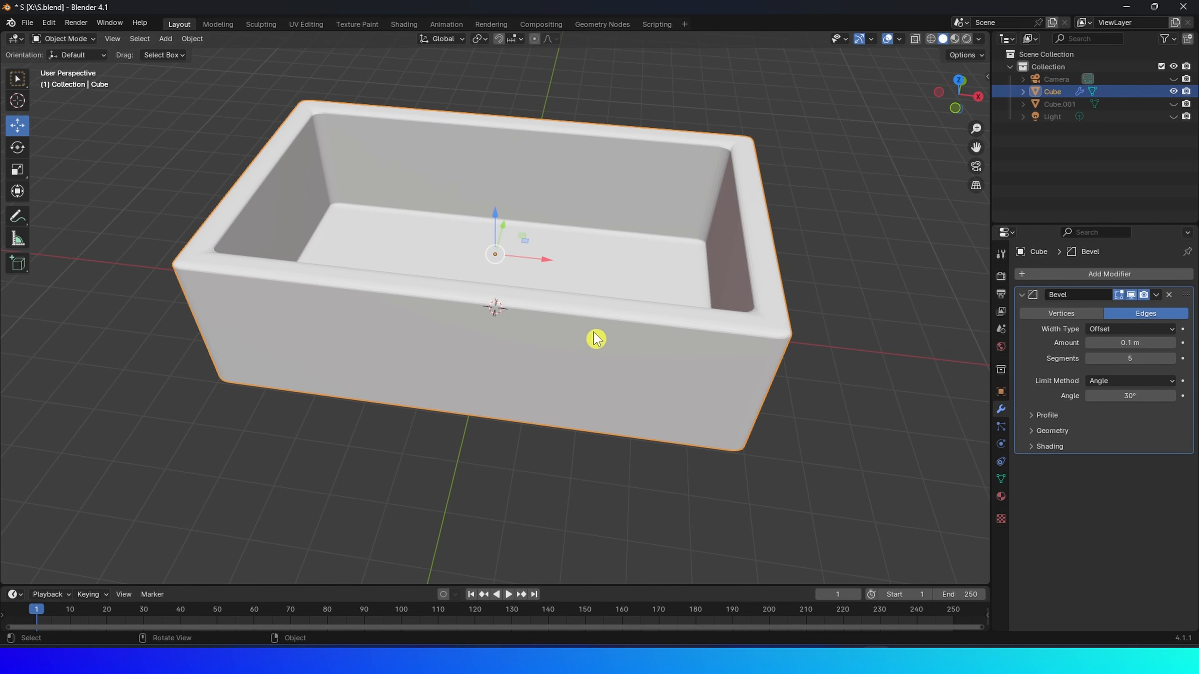
key(h)
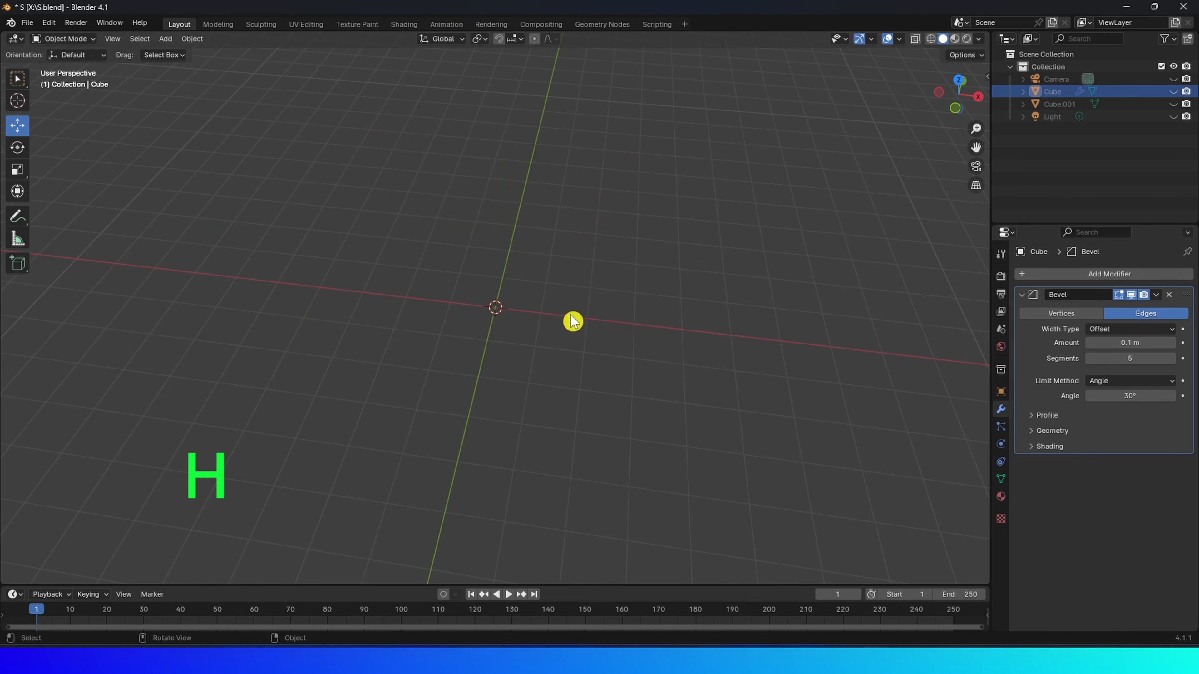
key(shift+a)
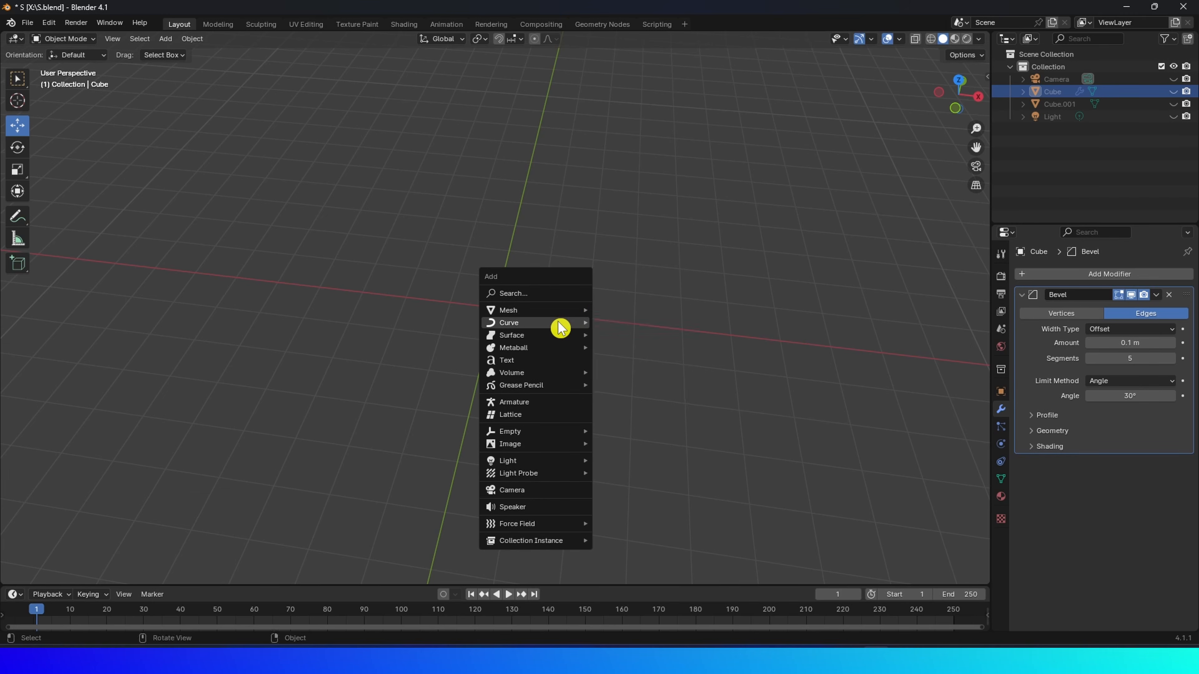
mouse_move(560, 327)
click(623, 323)
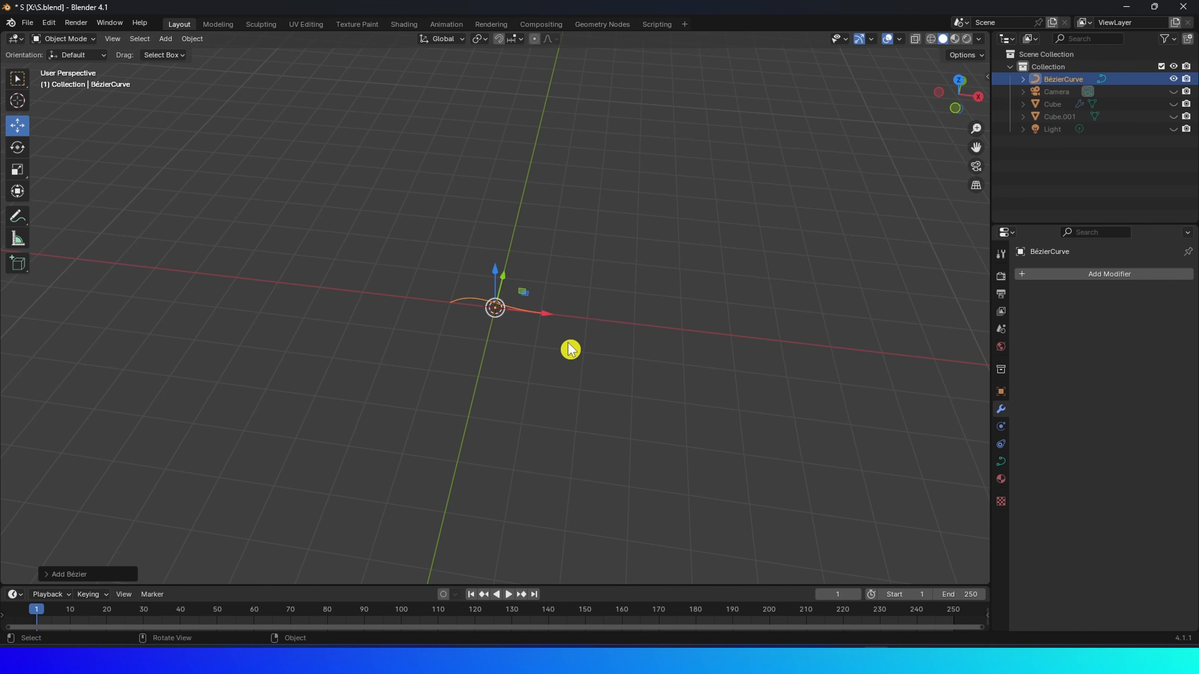
Reshape the Bézier curve into a symmetric arch in top view by moving the inner handle of its +X end point up along Y.
key(7)
scroll(577, 371, up, 6)
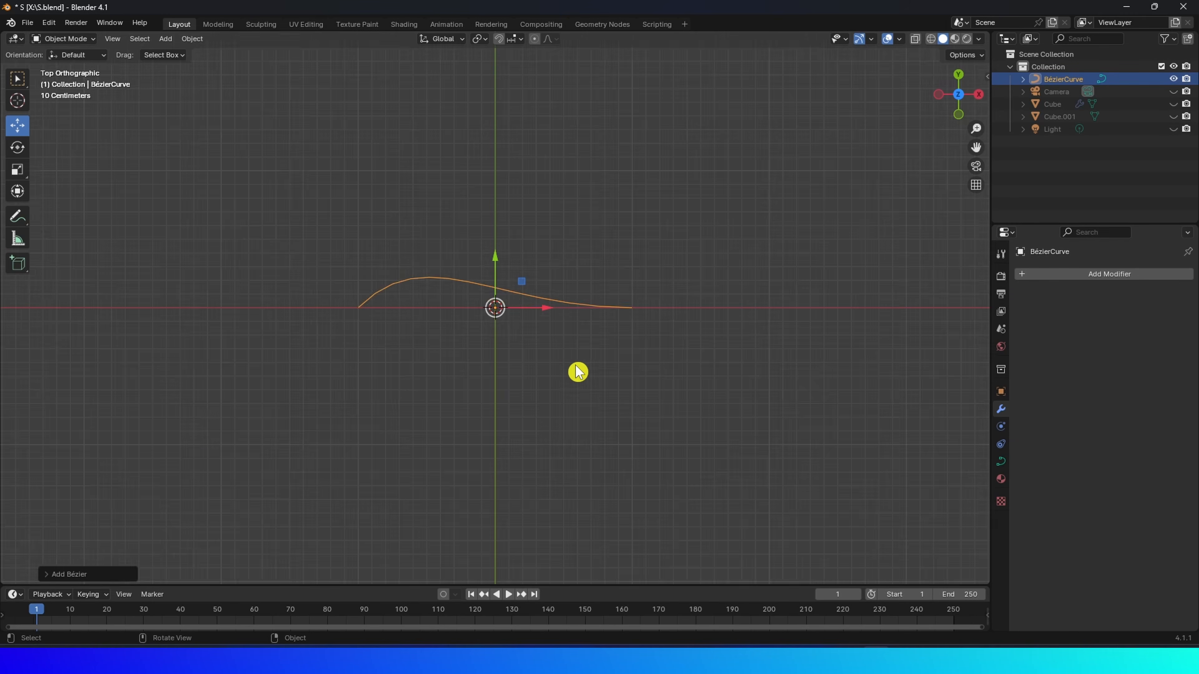
key(Tab)
drag(485, 303, 518, 329)
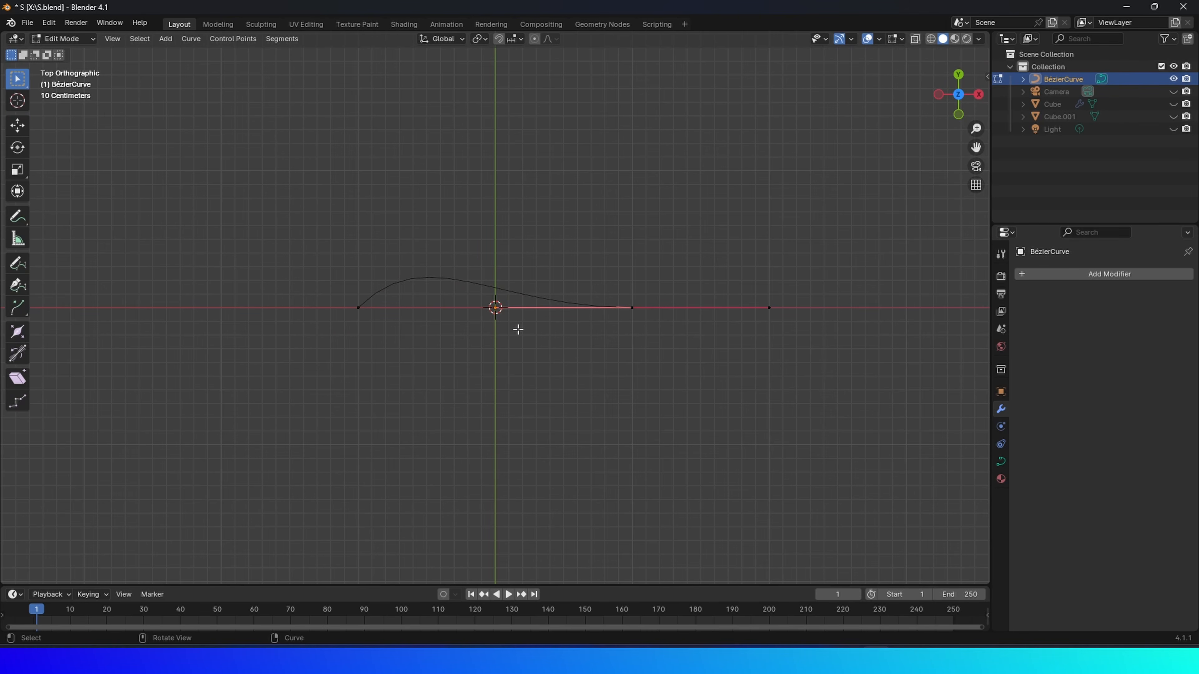
key(g)
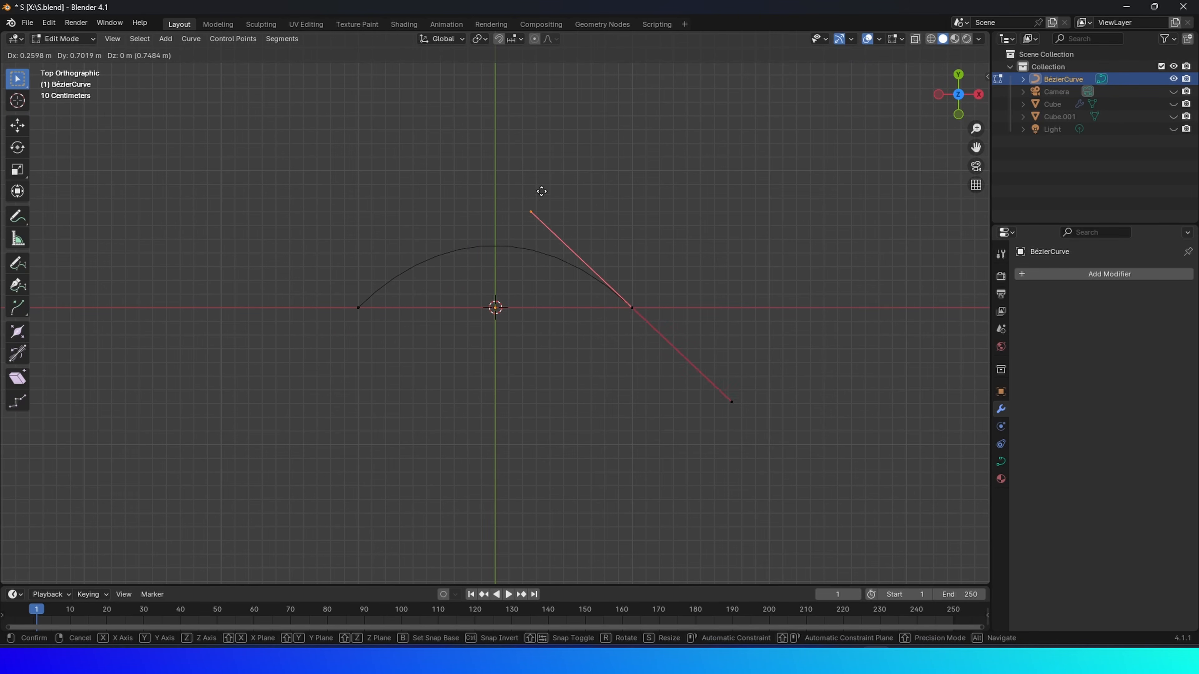
click(532, 199)
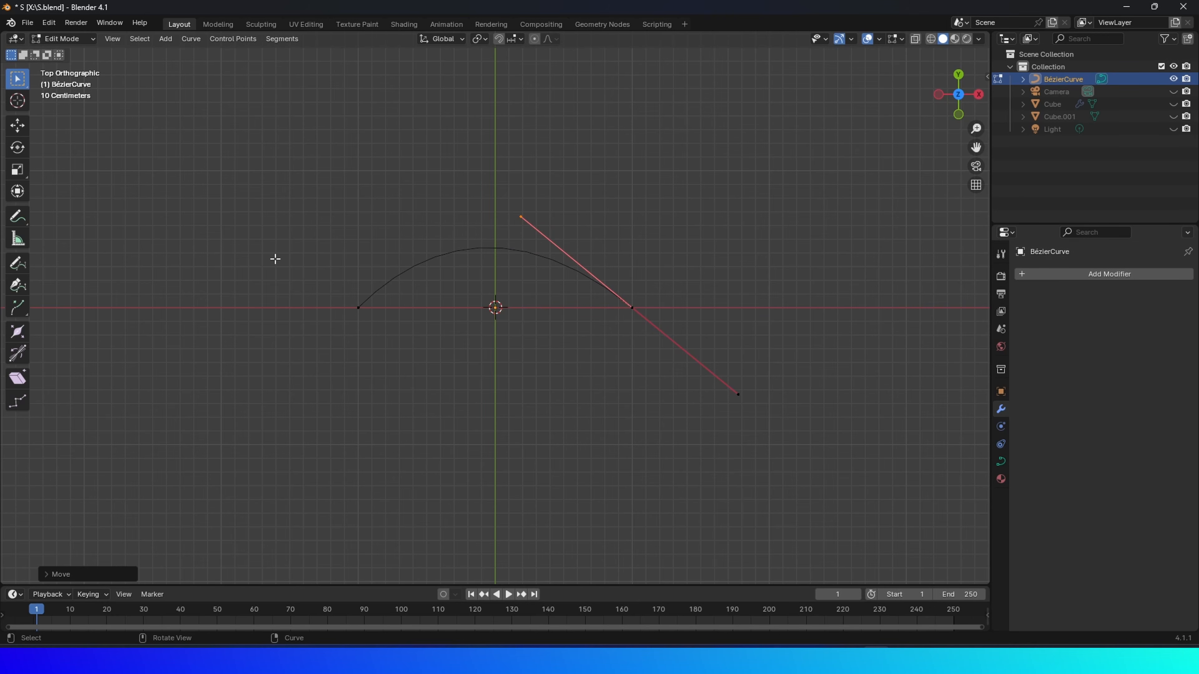
drag(470, 193, 577, 233)
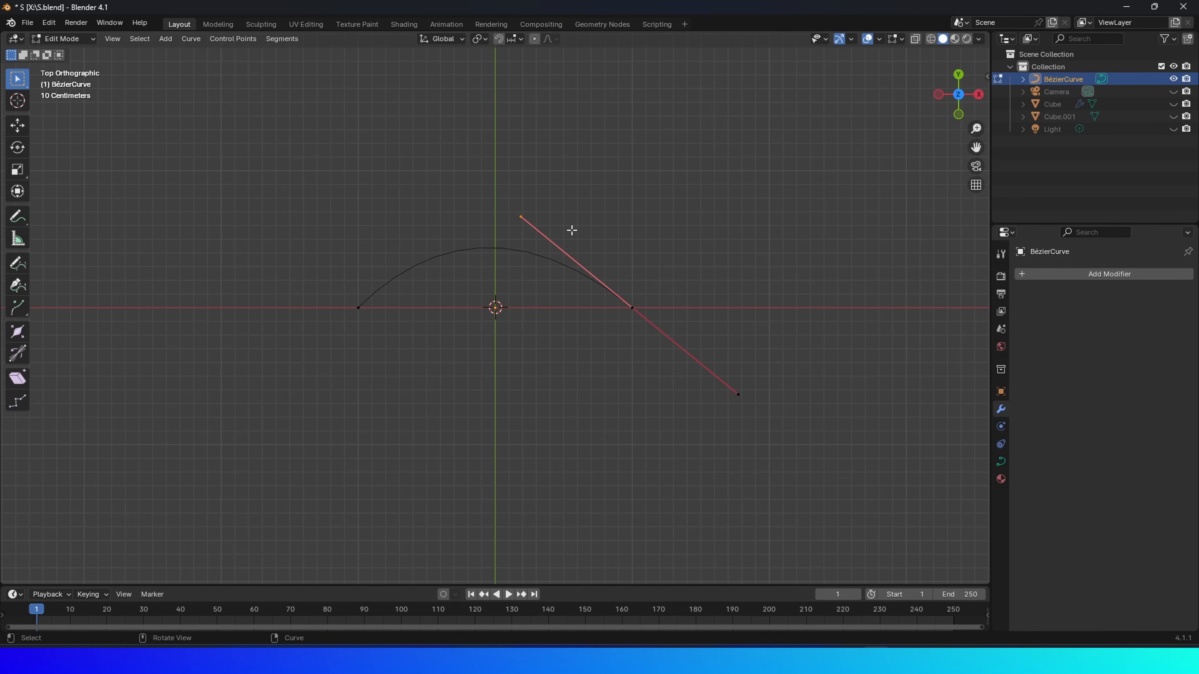
key(g)
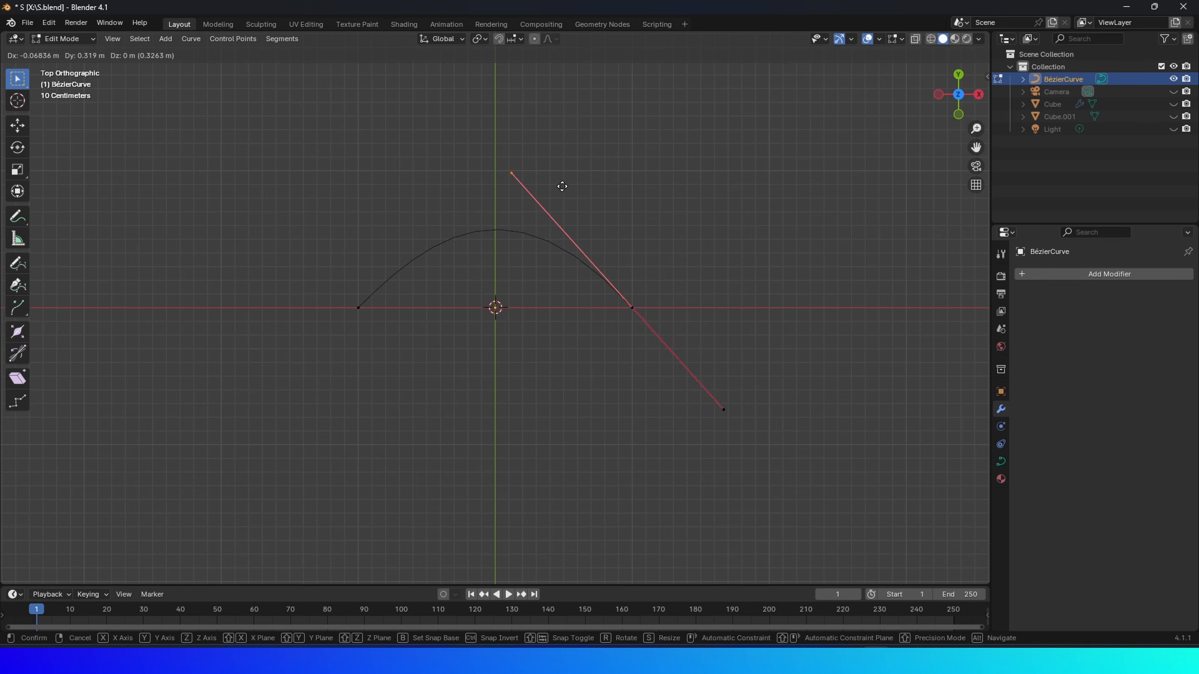
click(560, 195)
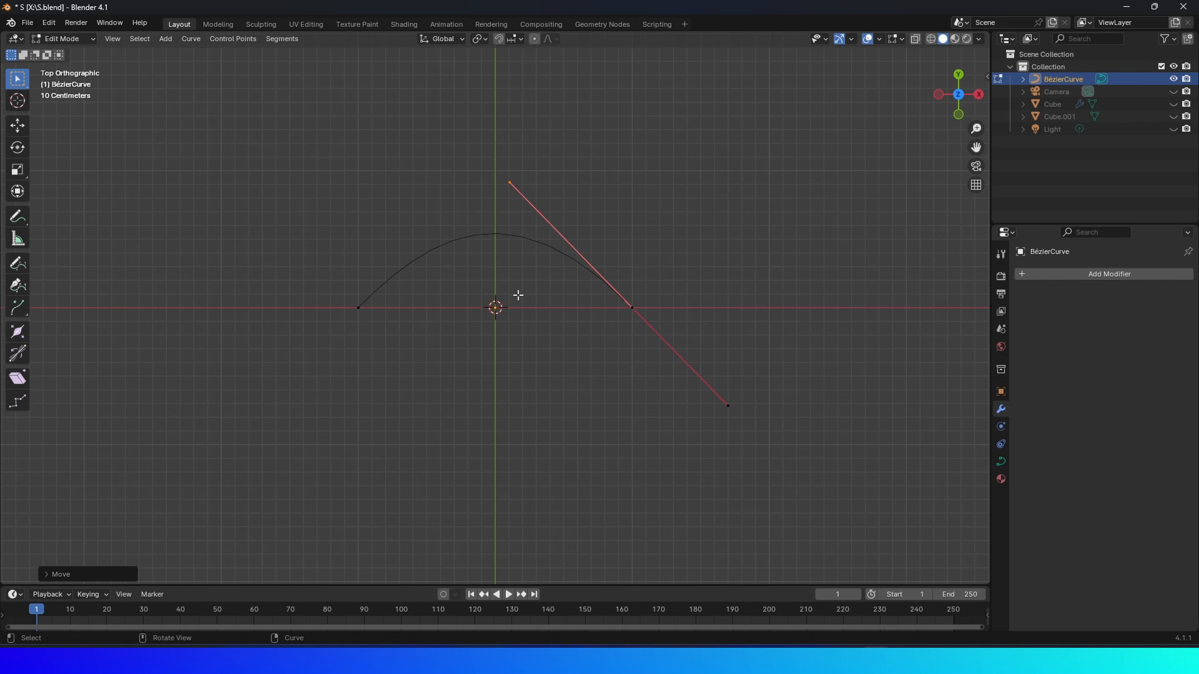
key(Tab)
Add a Bézier circle at the origin and scale it down to a small pipe profile beneath the arch.
middle_drag(548, 299, 640, 278)
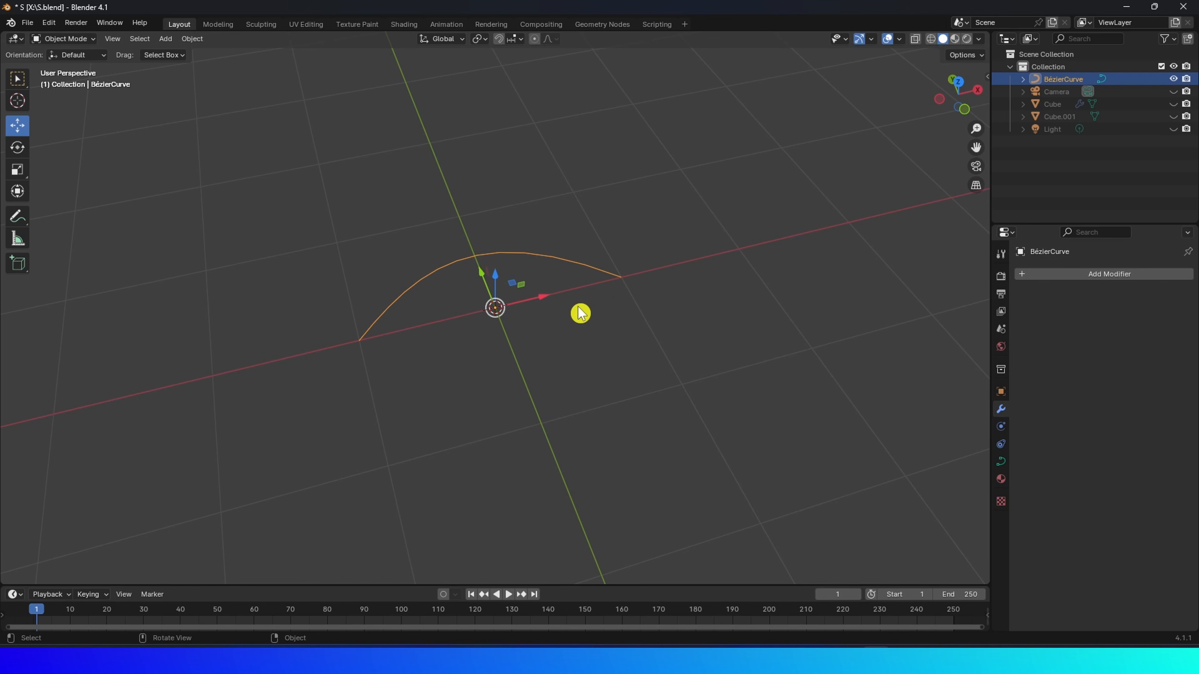
key(shift+a)
mouse_move(578, 310)
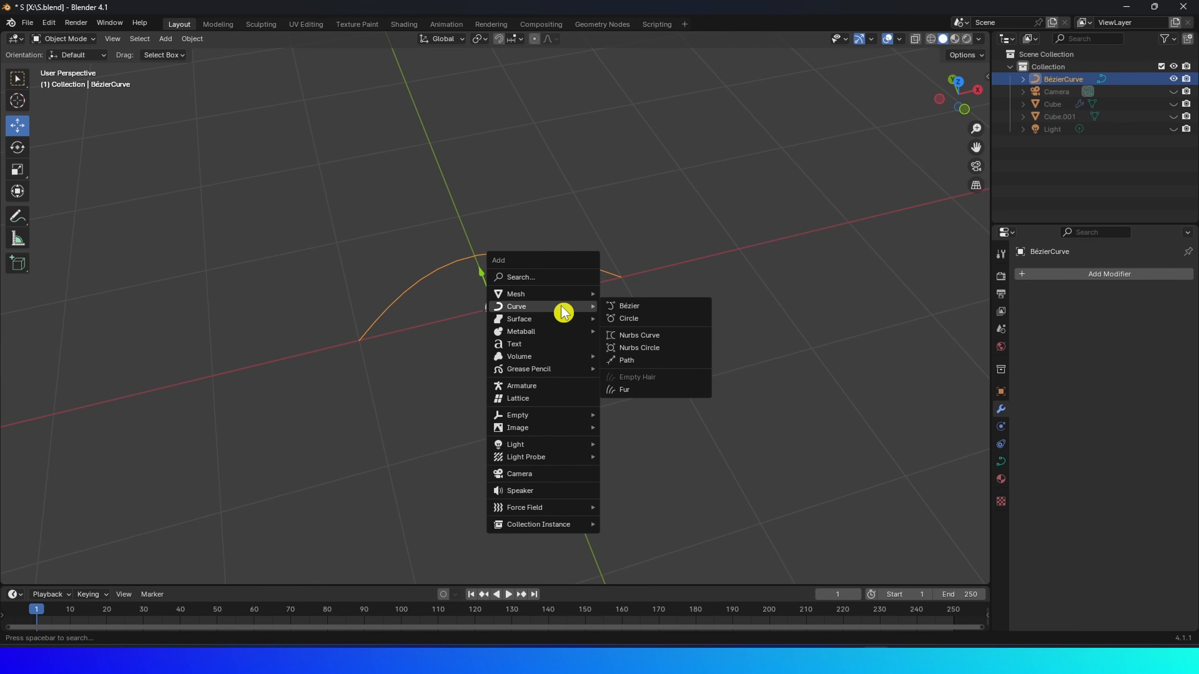
click(625, 319)
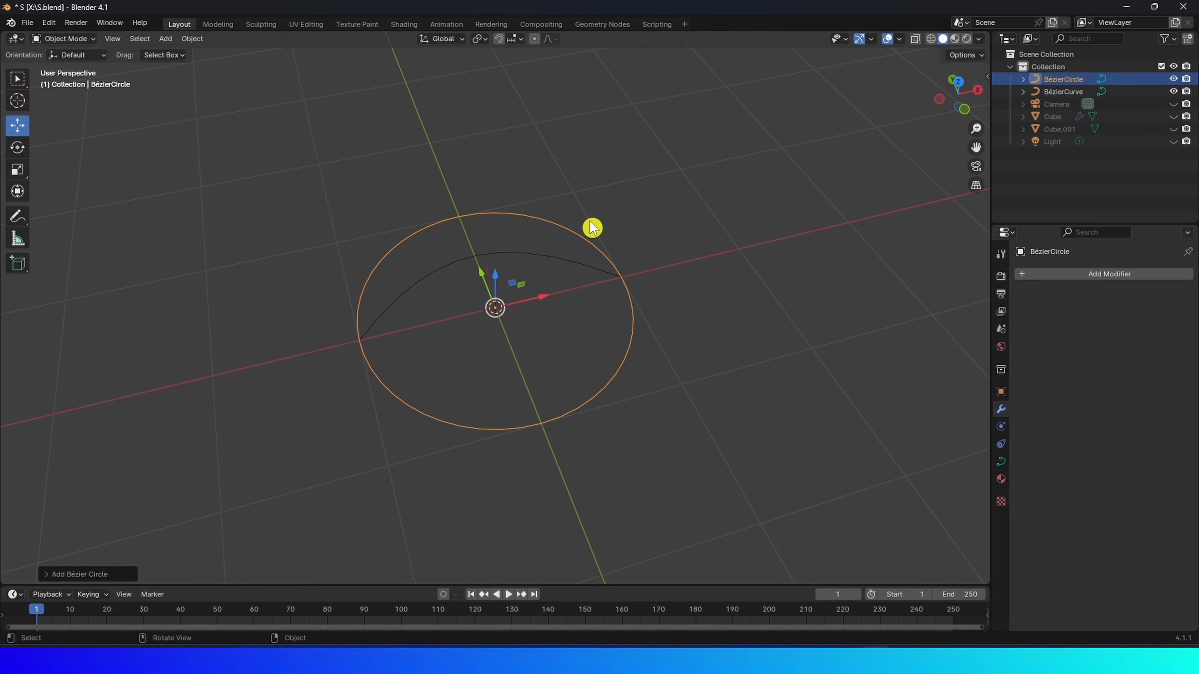
key(s)
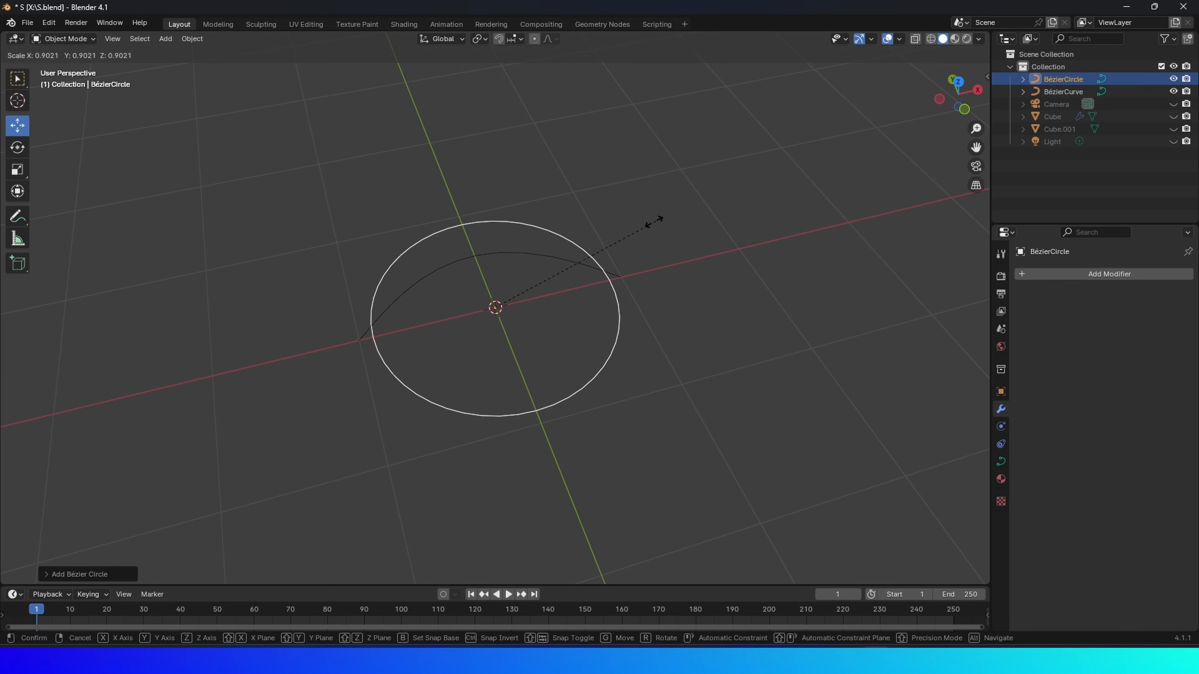
click(521, 291)
middle_drag(570, 330, 573, 319)
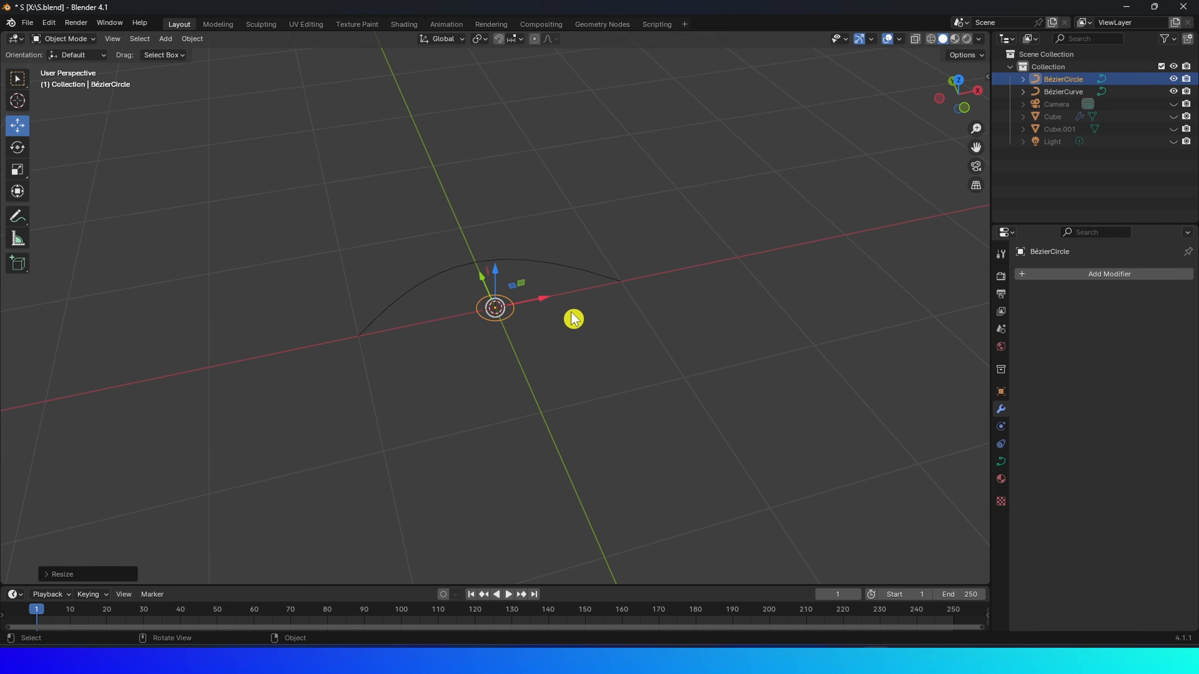
scroll(621, 259, up, 2)
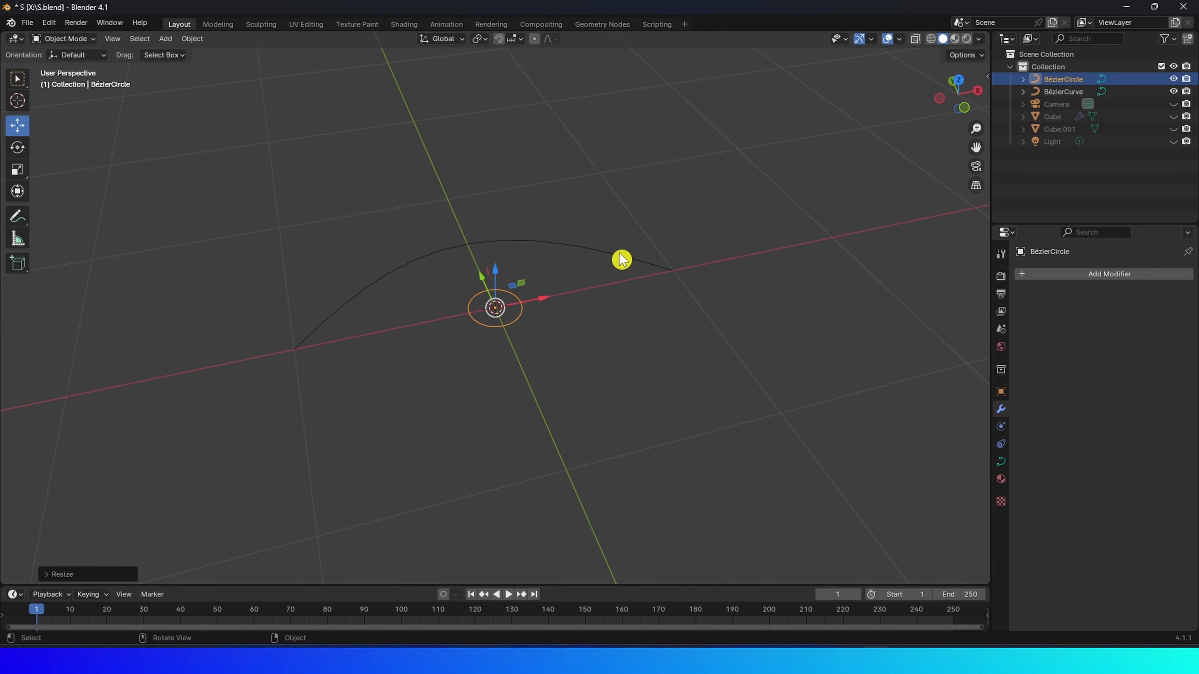
Set the arched curve's geometry bevel to Object mode with BézierCircle as the bevel object.
click(607, 258)
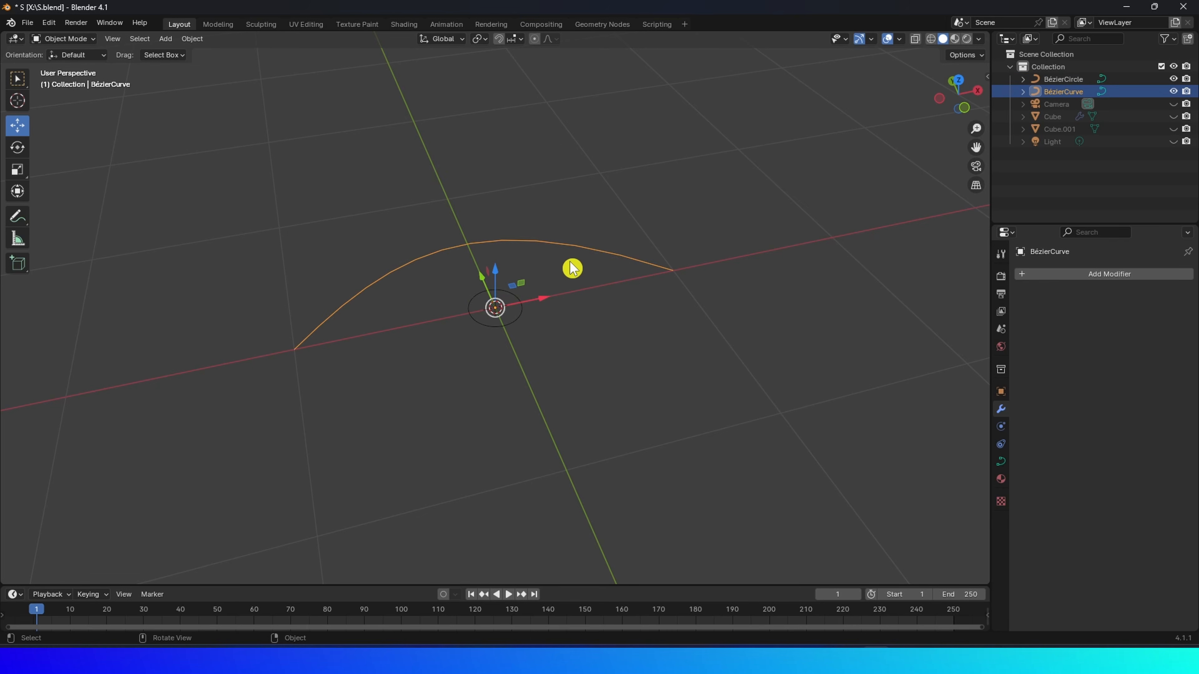
click(1001, 462)
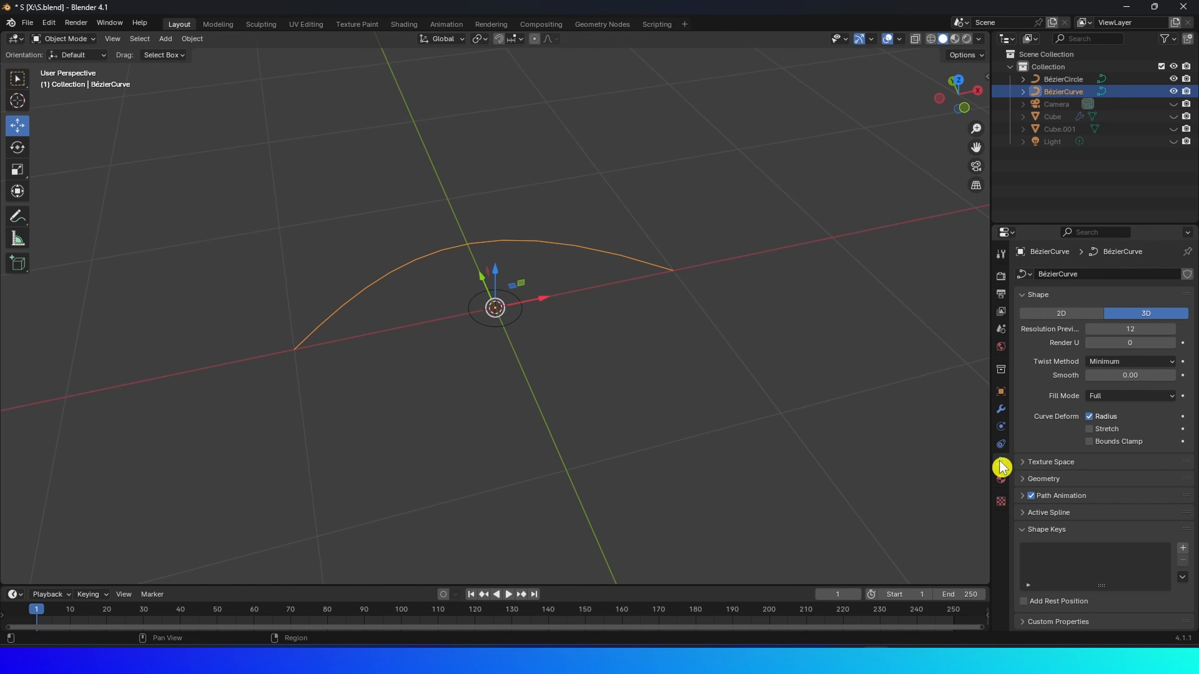
click(1022, 479)
scroll(1024, 485, down, 2)
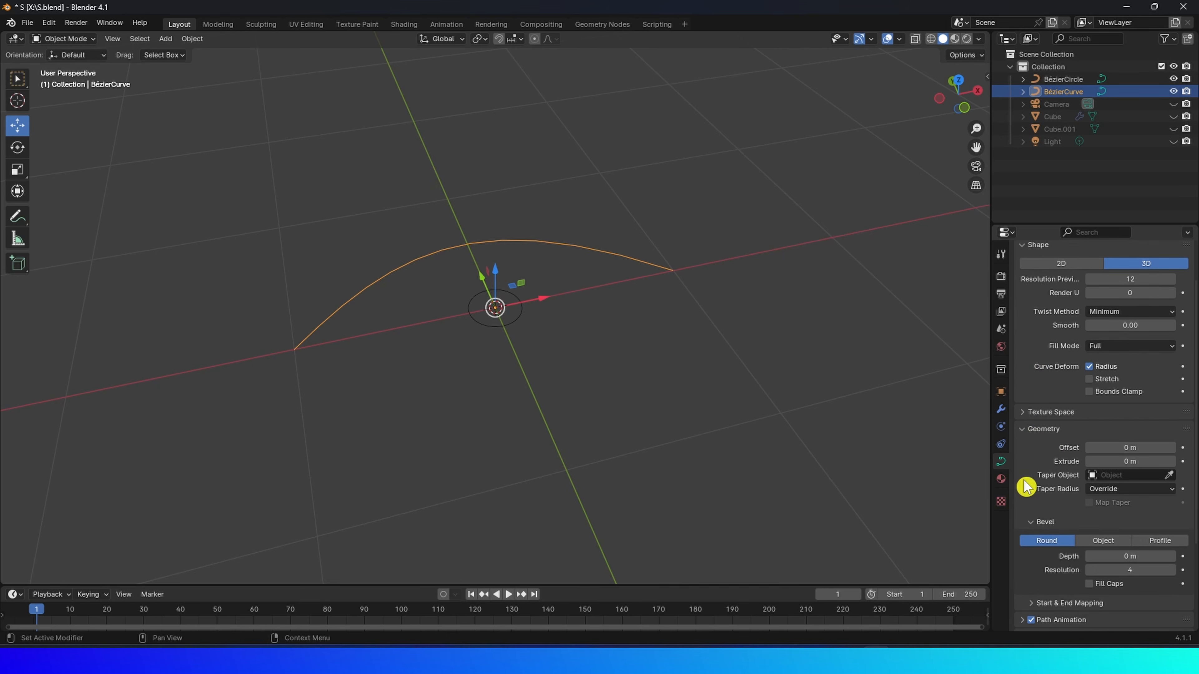
scroll(1025, 483, down, 3)
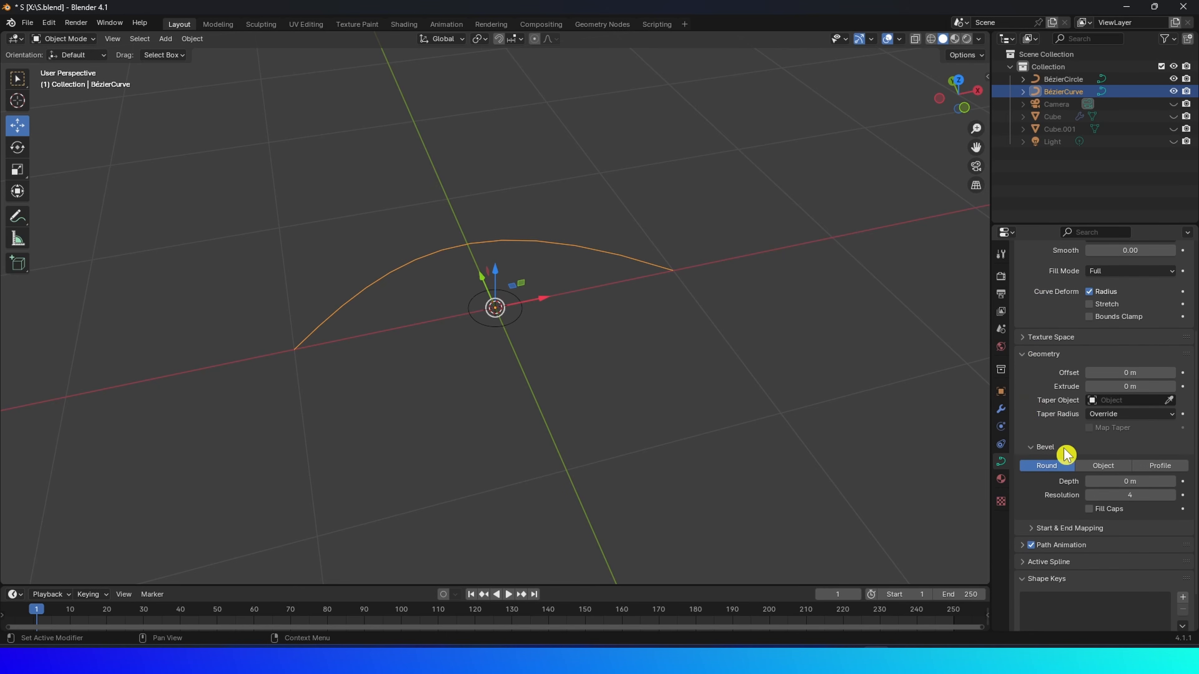
click(1103, 467)
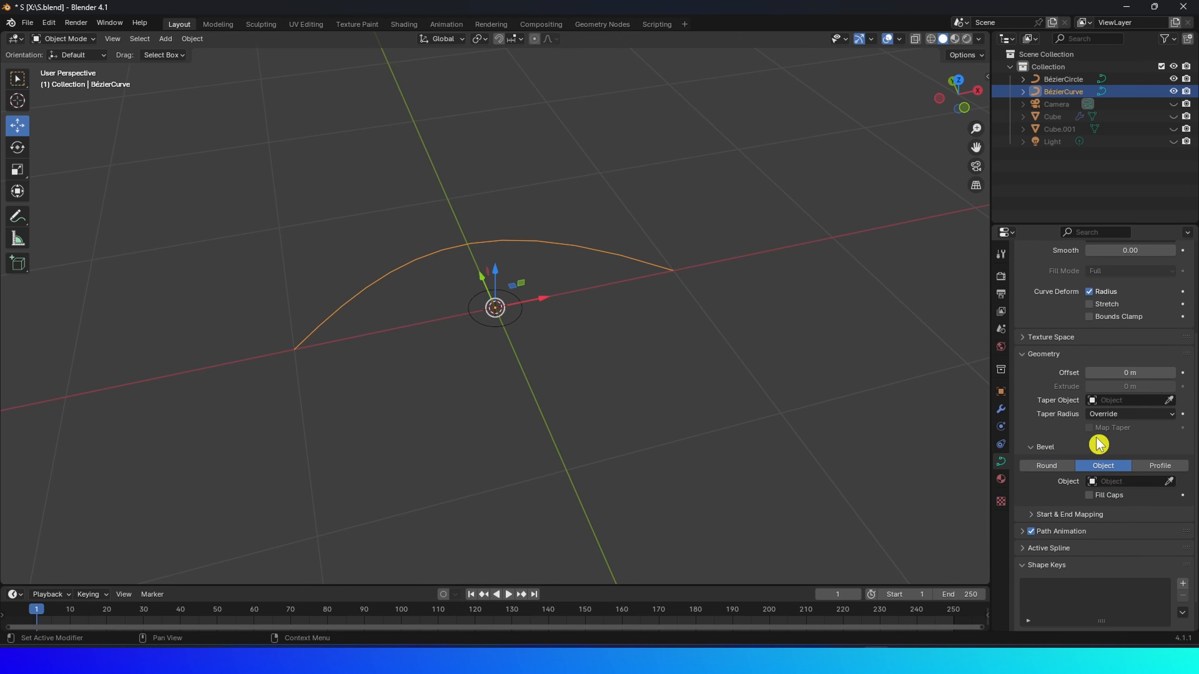
click(1117, 481)
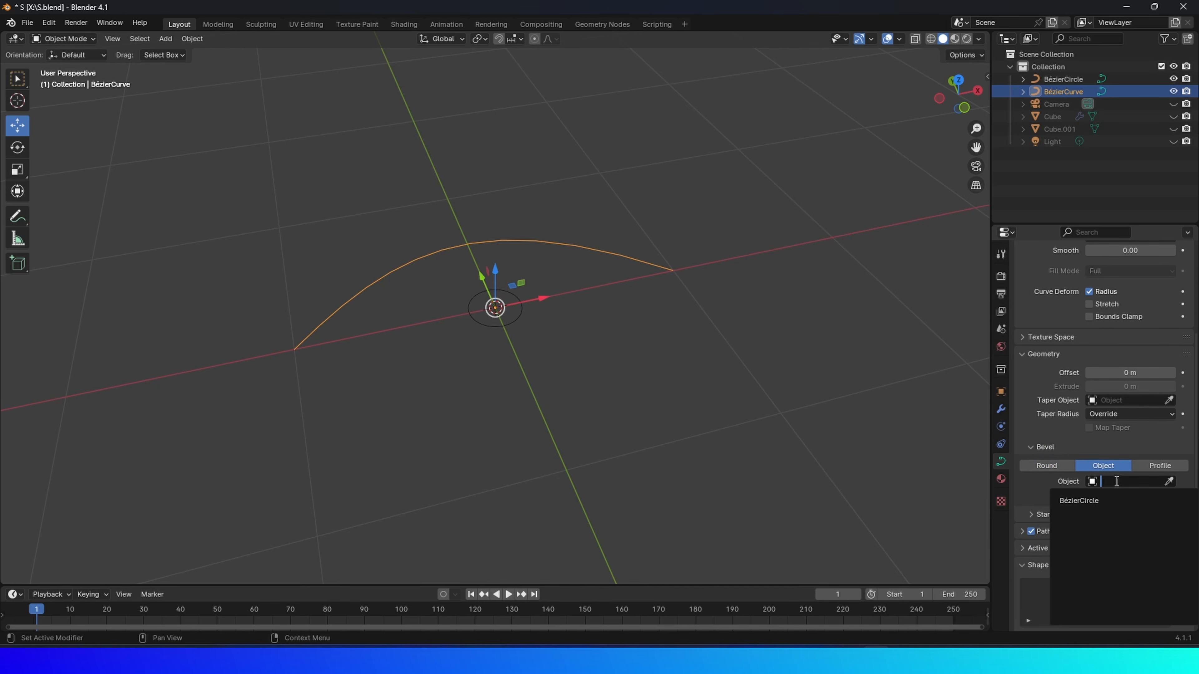
click(1084, 500)
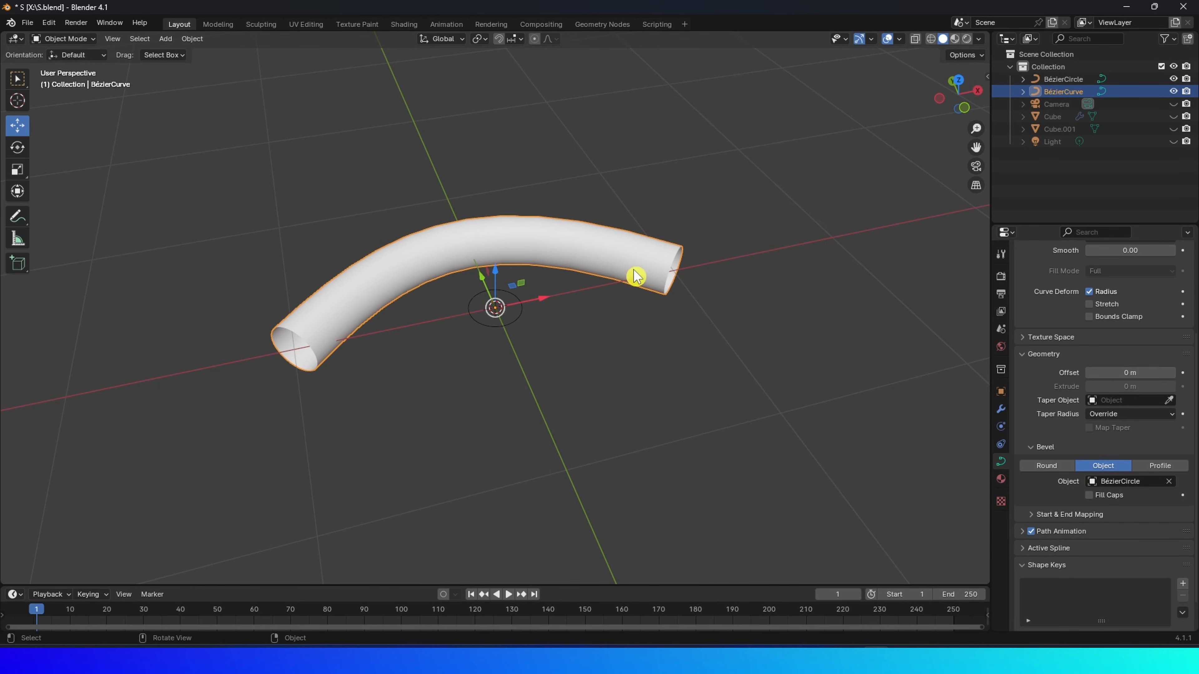
Hide the Bézier circle and make the hollow box visible in the viewport again.
click(516, 324)
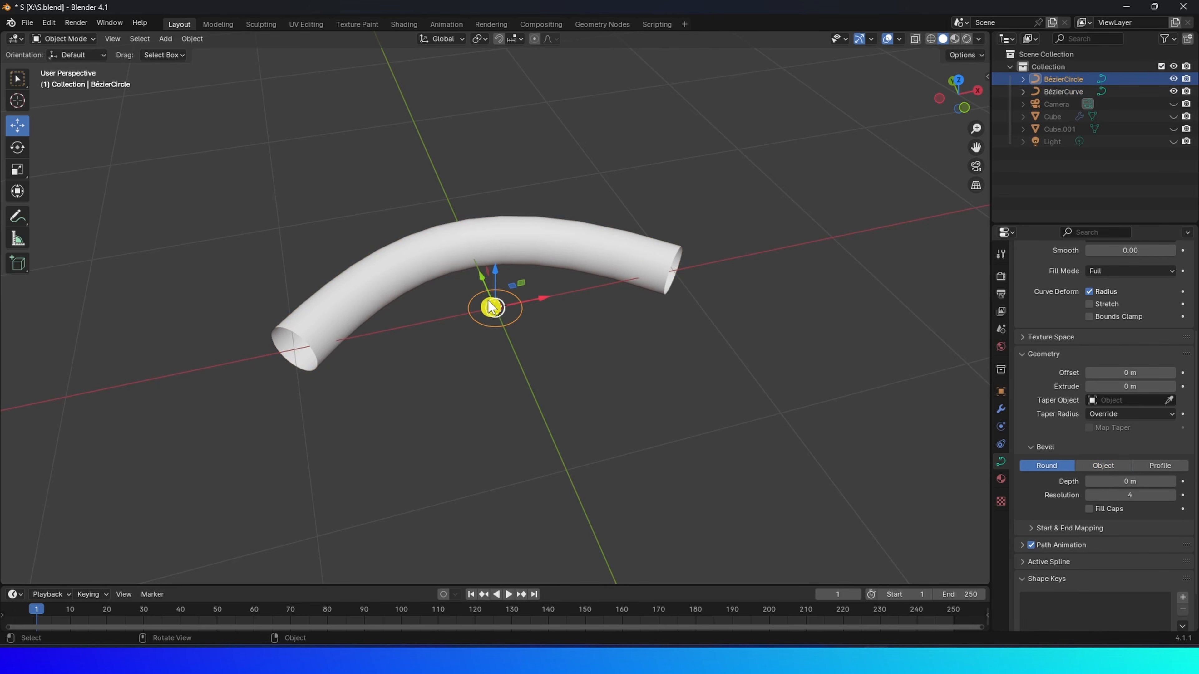
key(h)
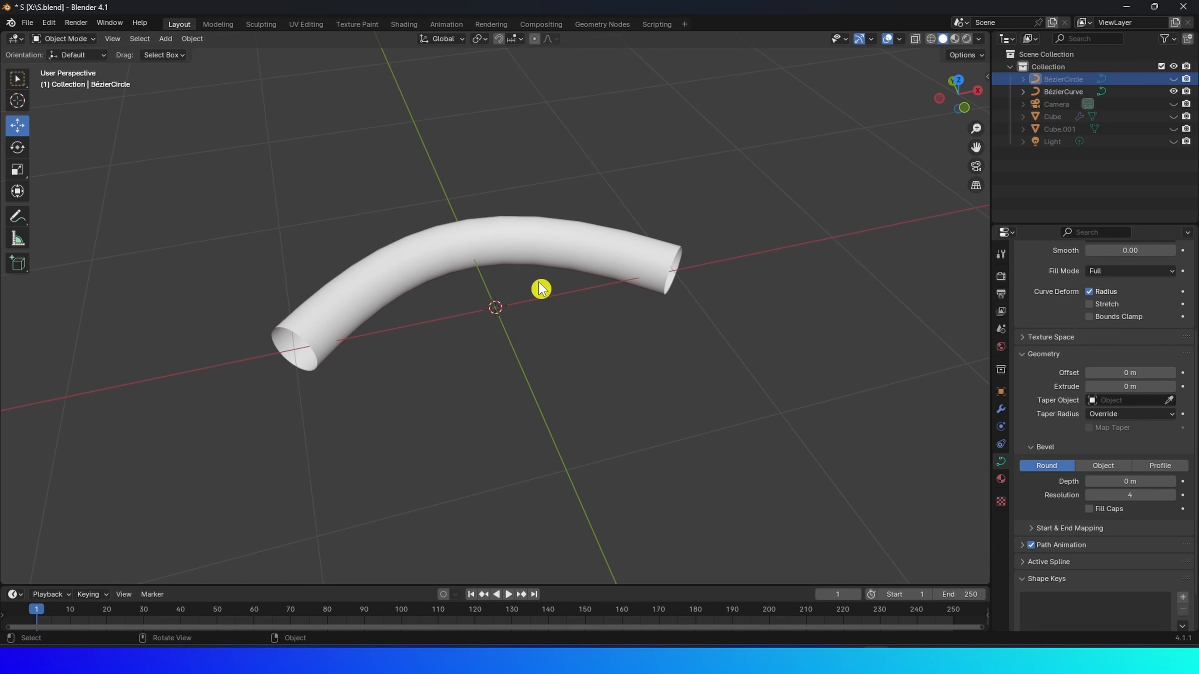
click(1064, 118)
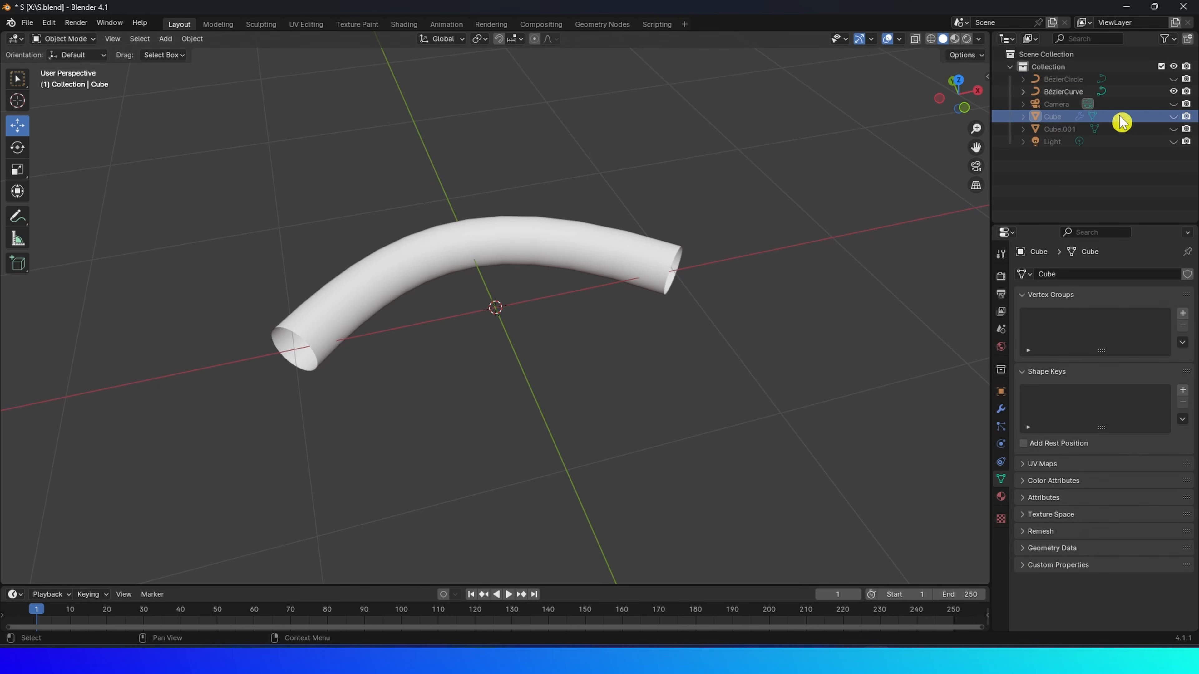
click(1173, 116)
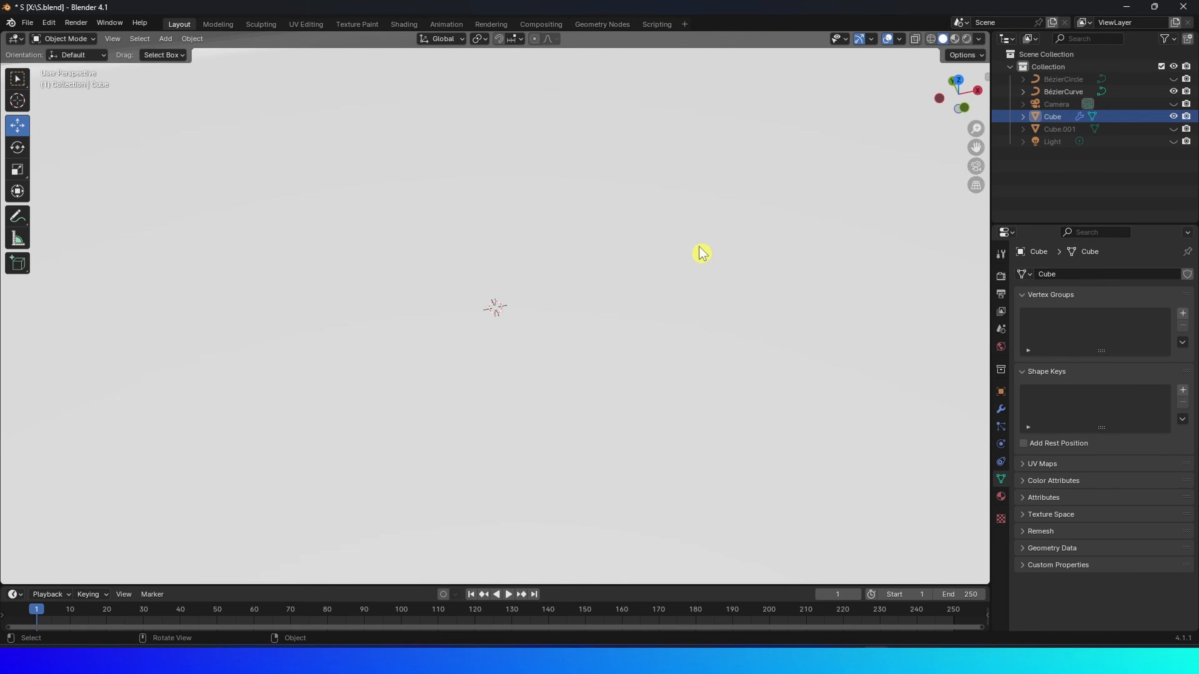
scroll(698, 252, down, 6)
middle_drag(624, 292, 548, 282)
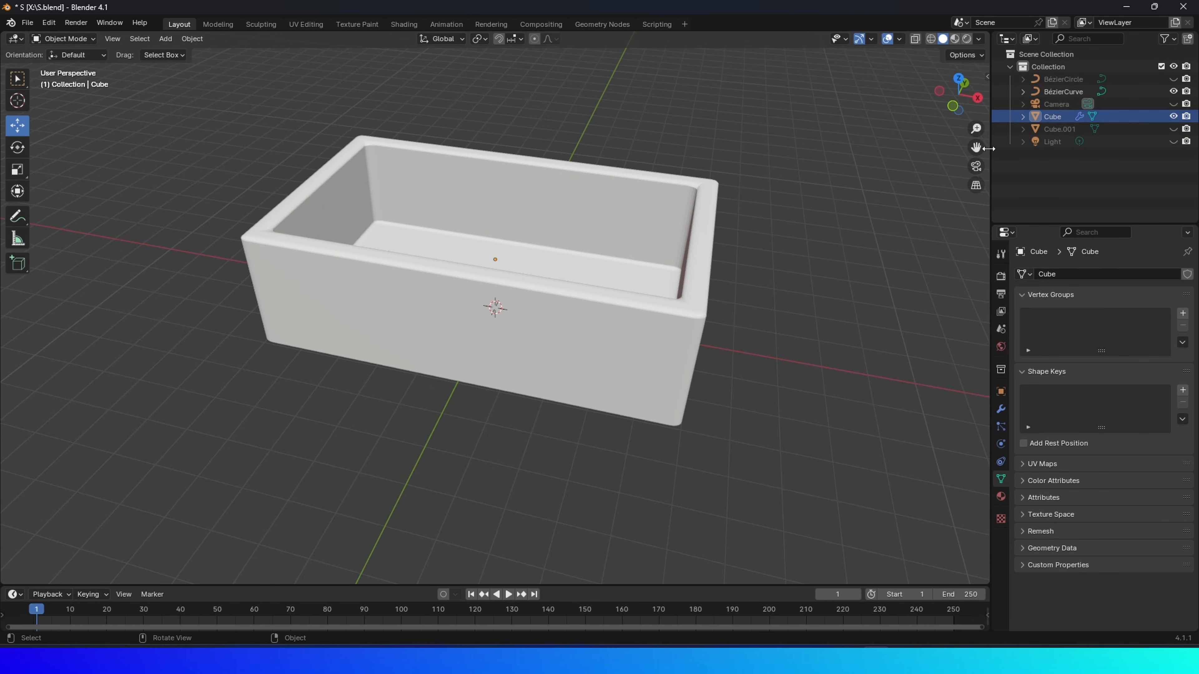
Rename the hollow box object Cube as BAthtub.
double_click(1056, 118)
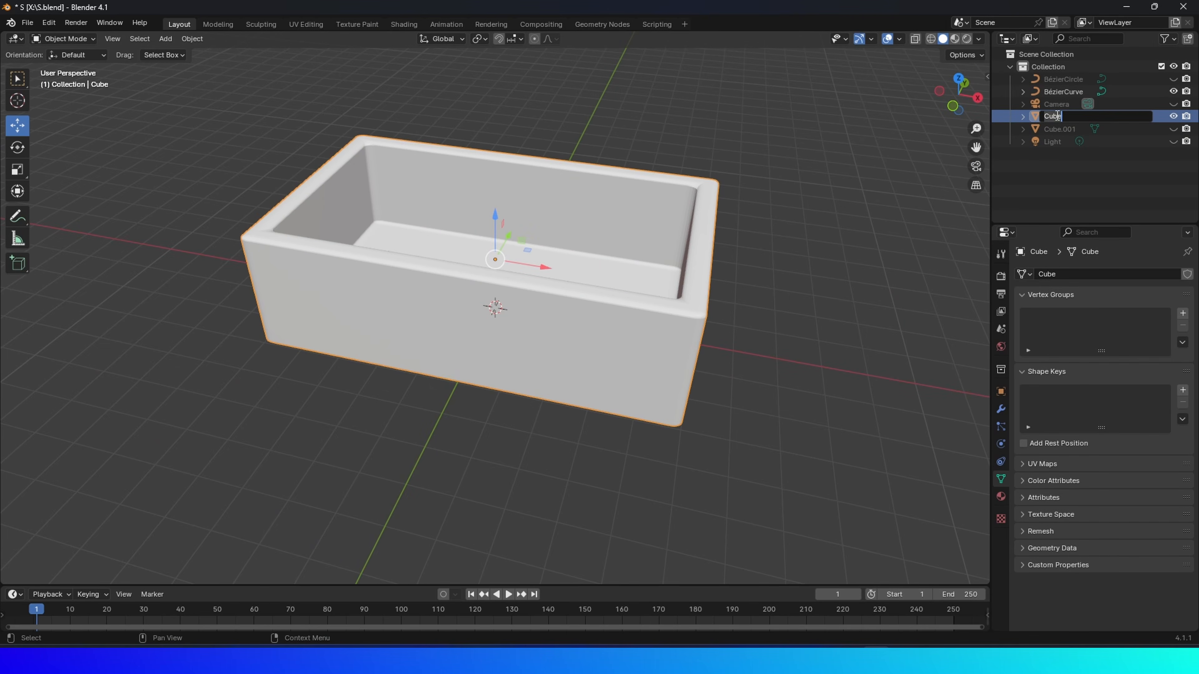
text(BAthtub)
key(Return)
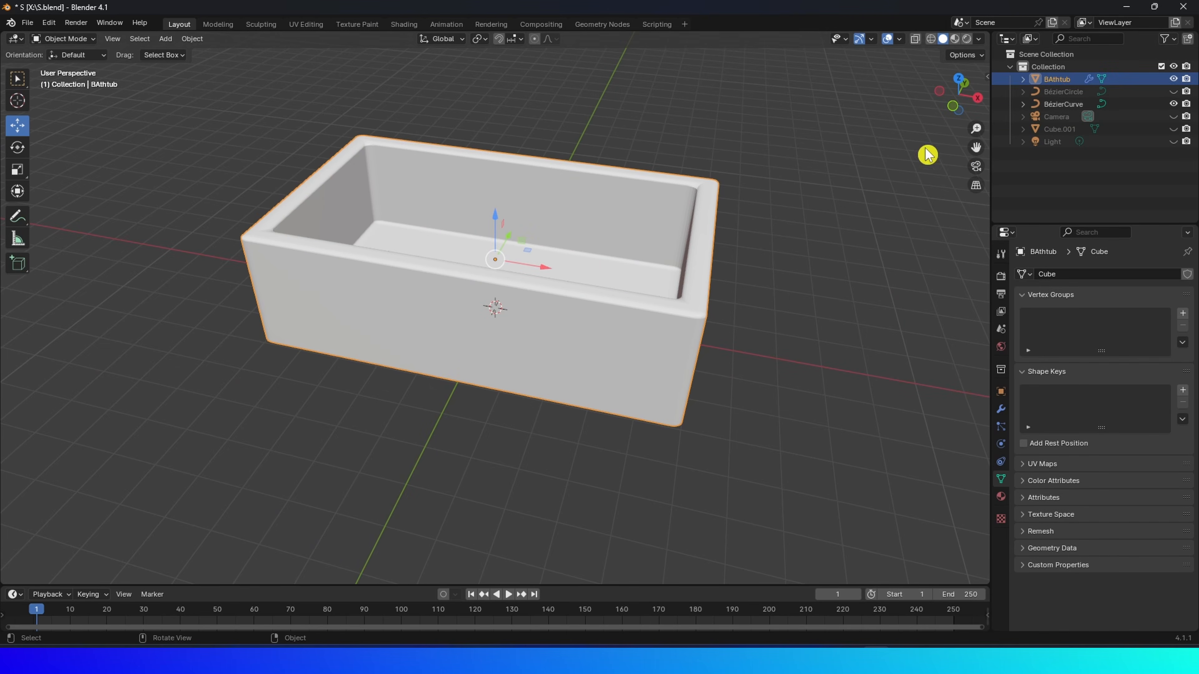
Raise the curved pipe along Z to about the height of the bathtub's rim.
click(1059, 105)
drag(495, 269, 527, 201)
scroll(532, 221, up, 3)
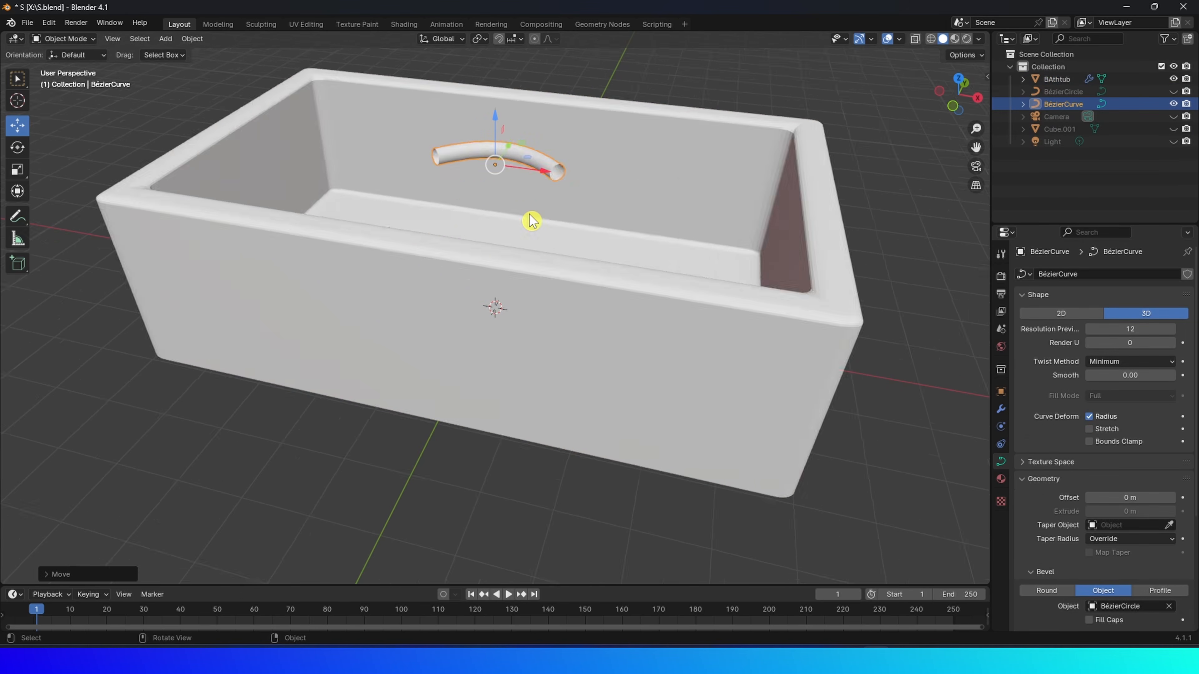
shift+middle_drag(530, 215, 505, 268)
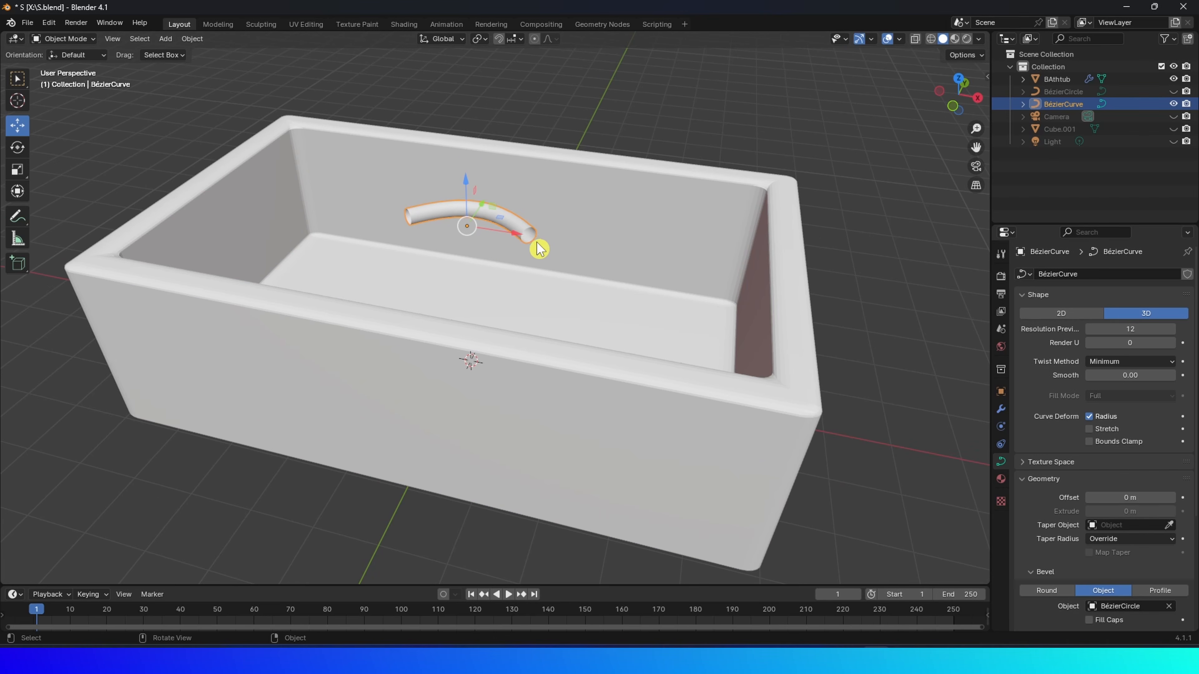
With the bathtub hidden, show the Bézier circle and scale it up to thicken the pipe.
click(584, 393)
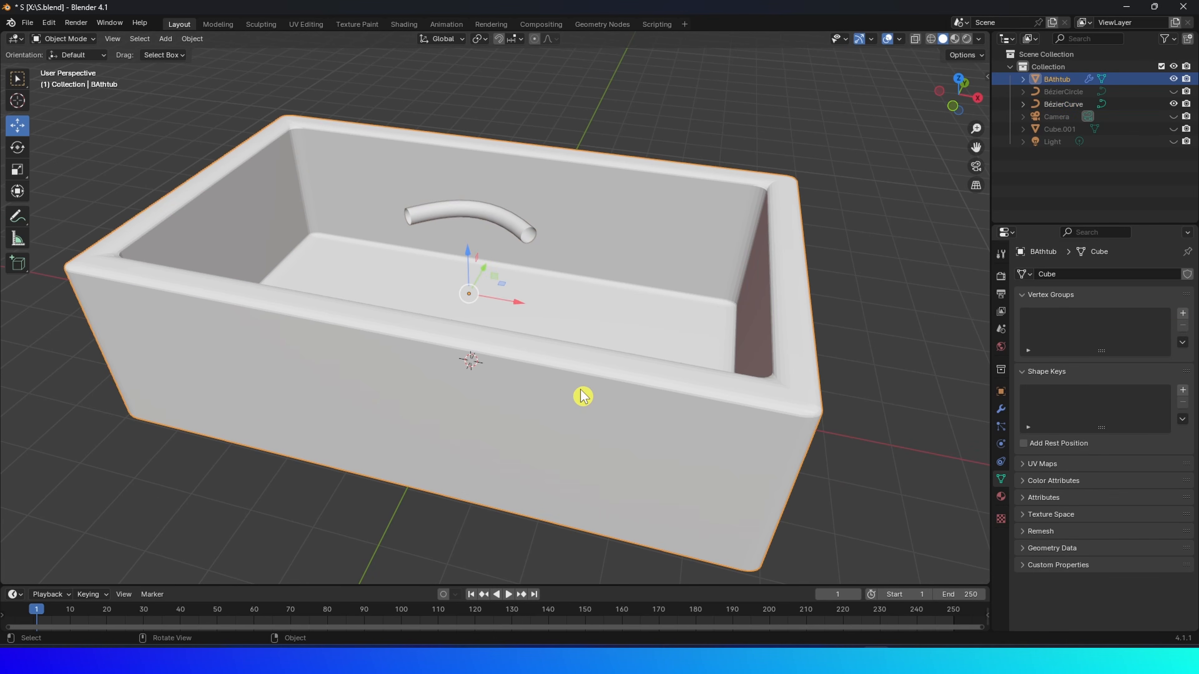
key(h)
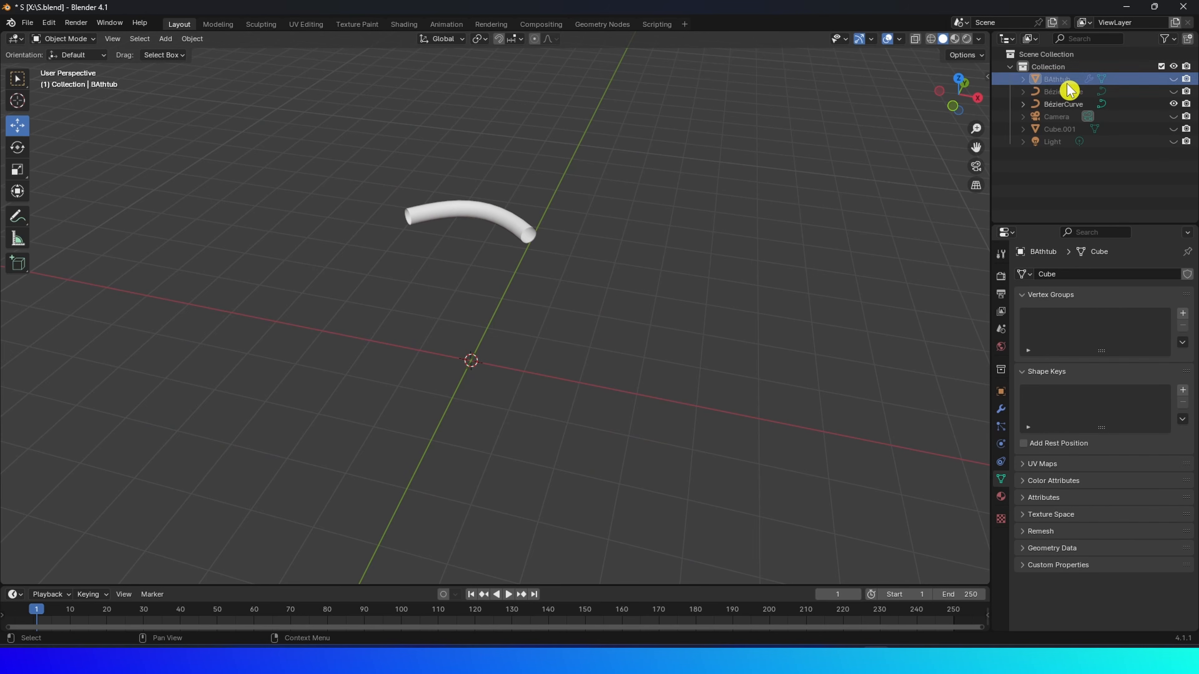
click(1174, 92)
scroll(471, 359, up, 5)
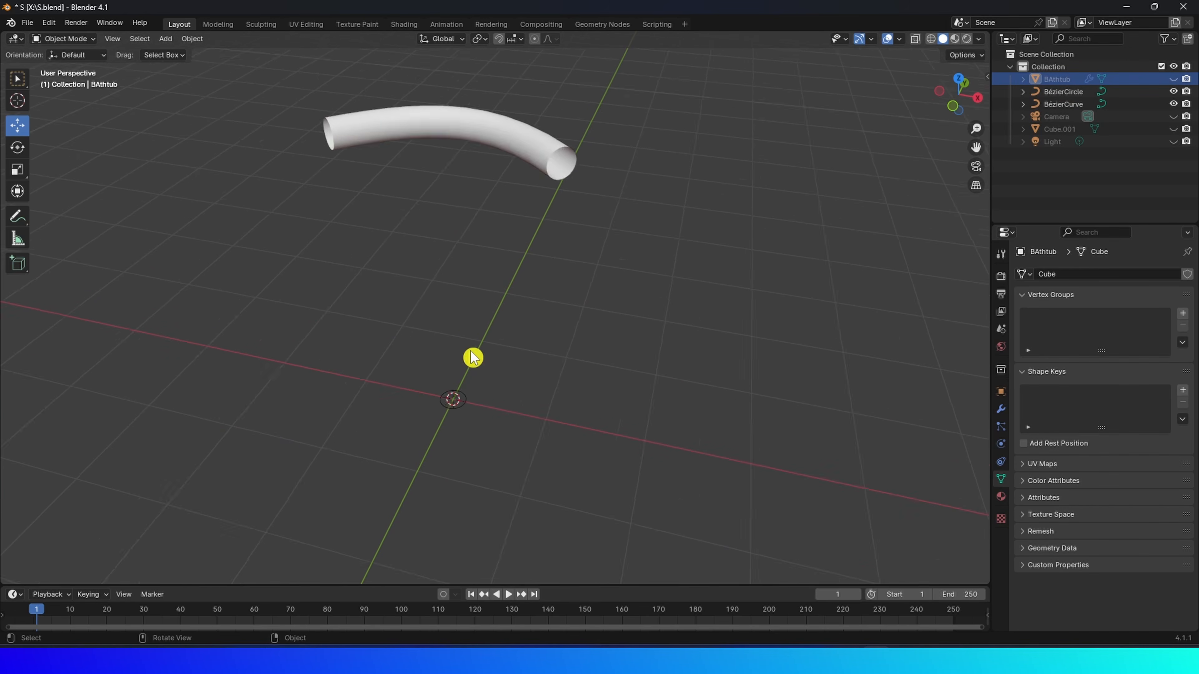
click(441, 471)
scroll(570, 297, down, 3)
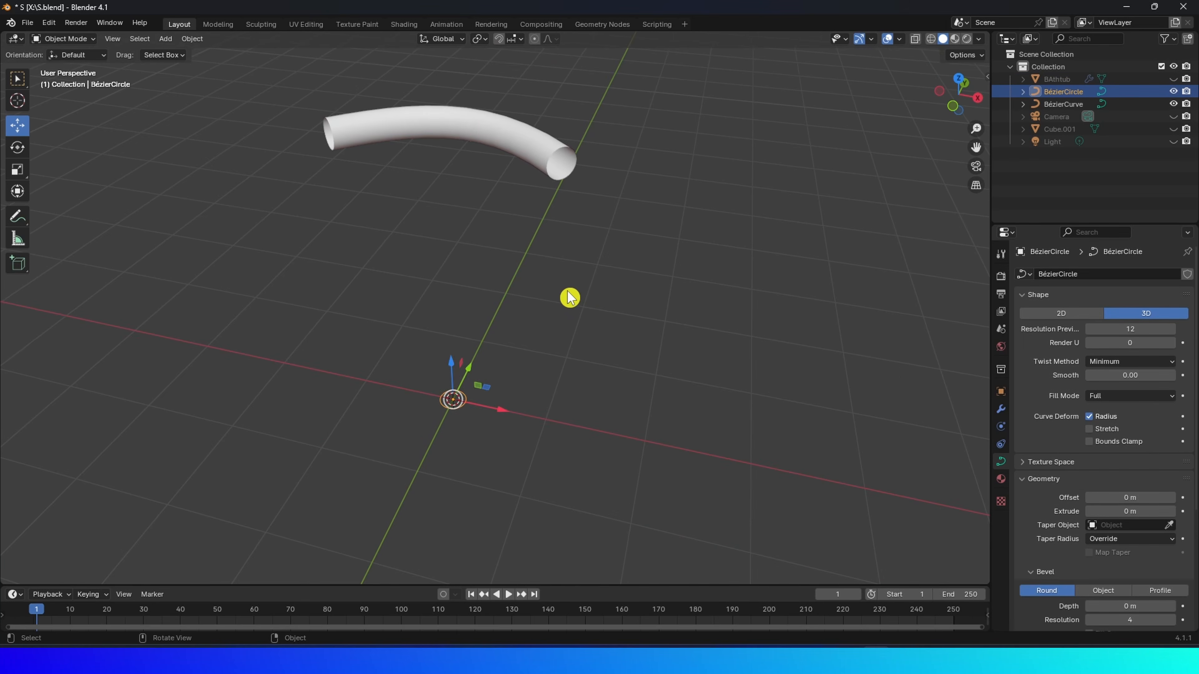
key(s)
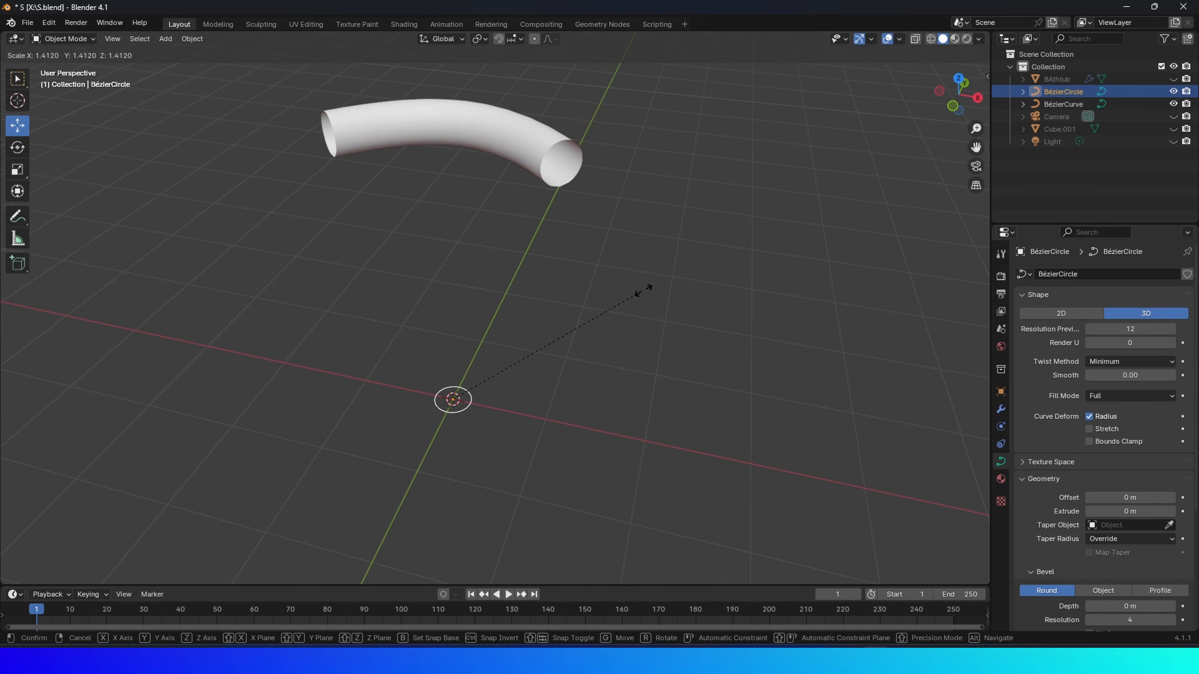
click(681, 277)
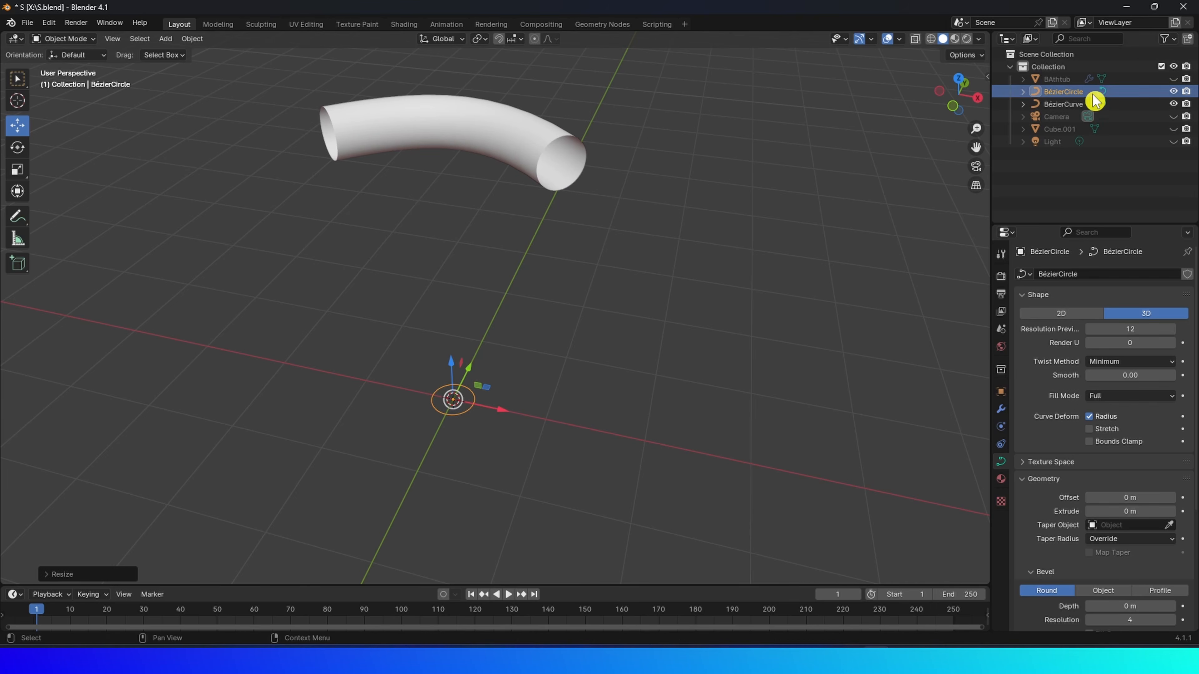
With the bathtub shown again, scale the Bézier circle up slightly more and hide it.
scroll(466, 281, down, 4)
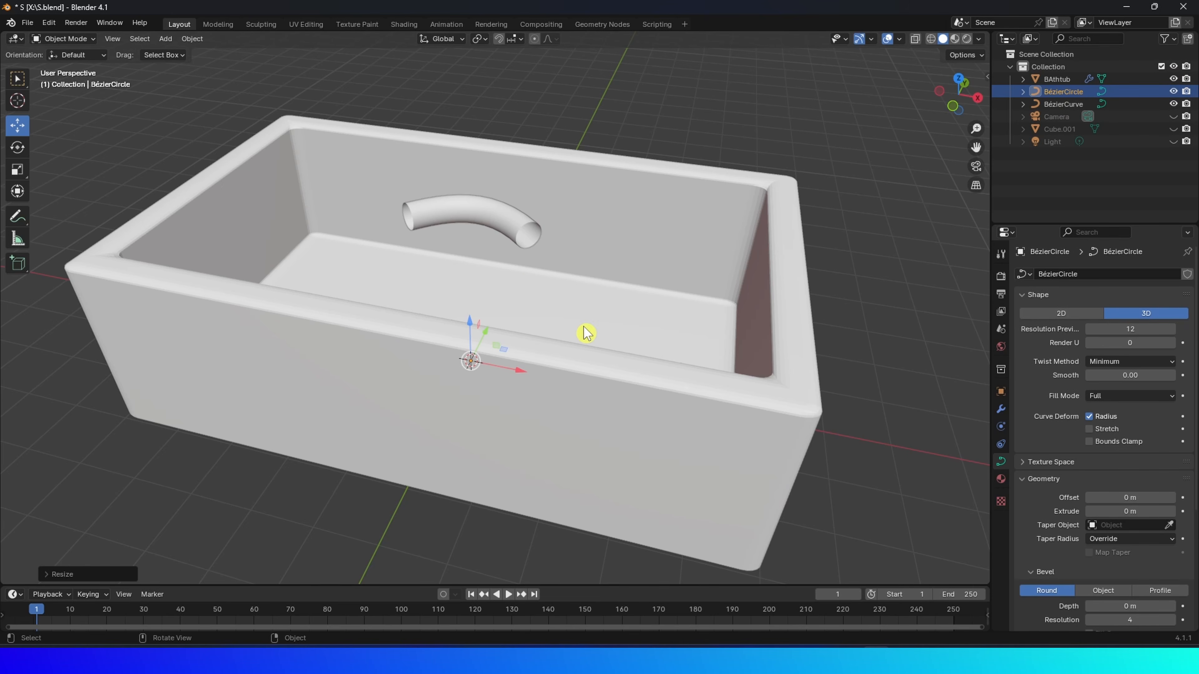
key(s)
click(604, 326)
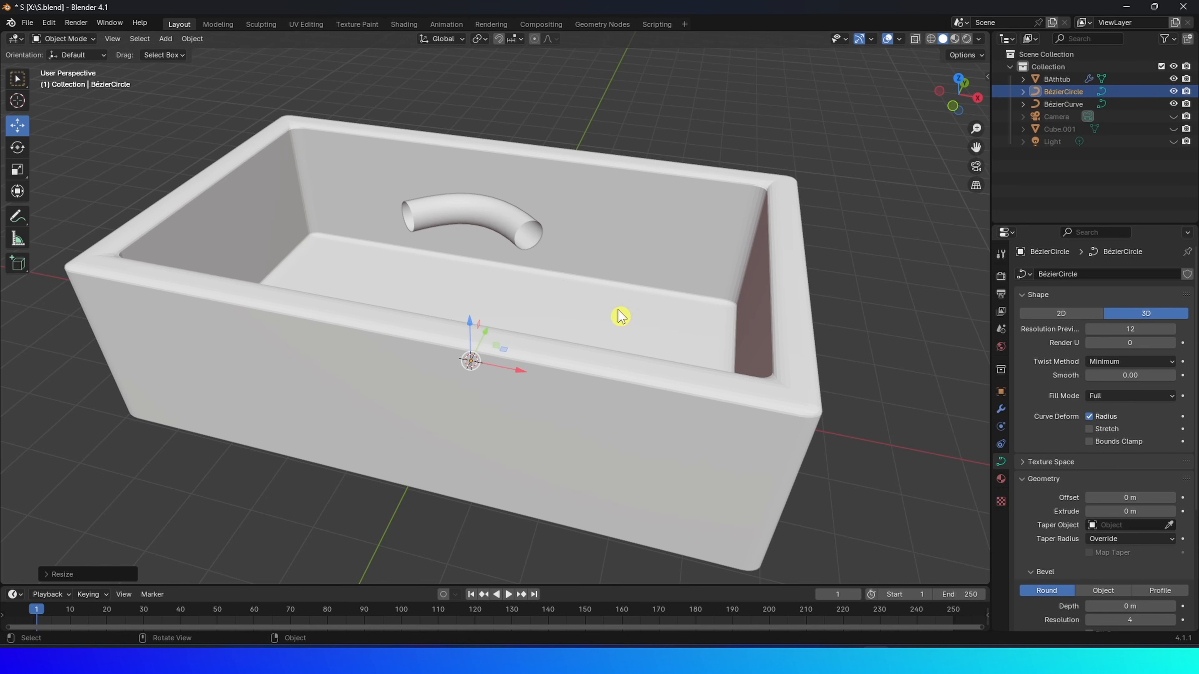
click(1173, 91)
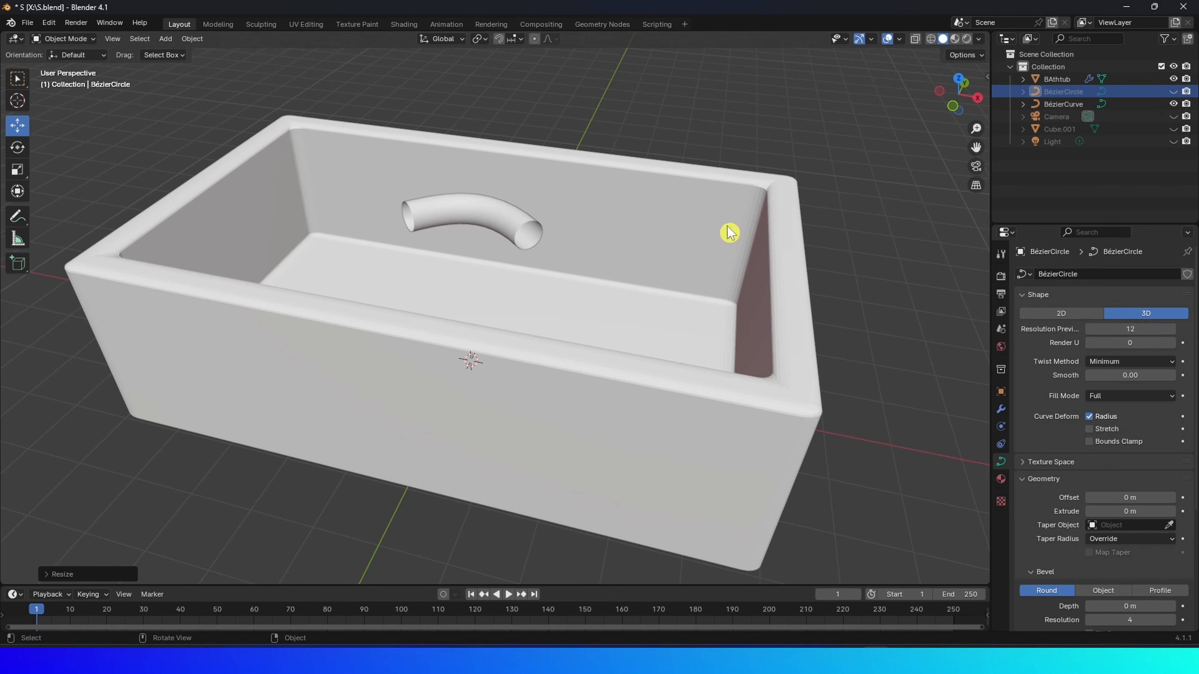
In front view, move the curved pipe along -X to the bathtub's -X end, at rim height.
click(476, 215)
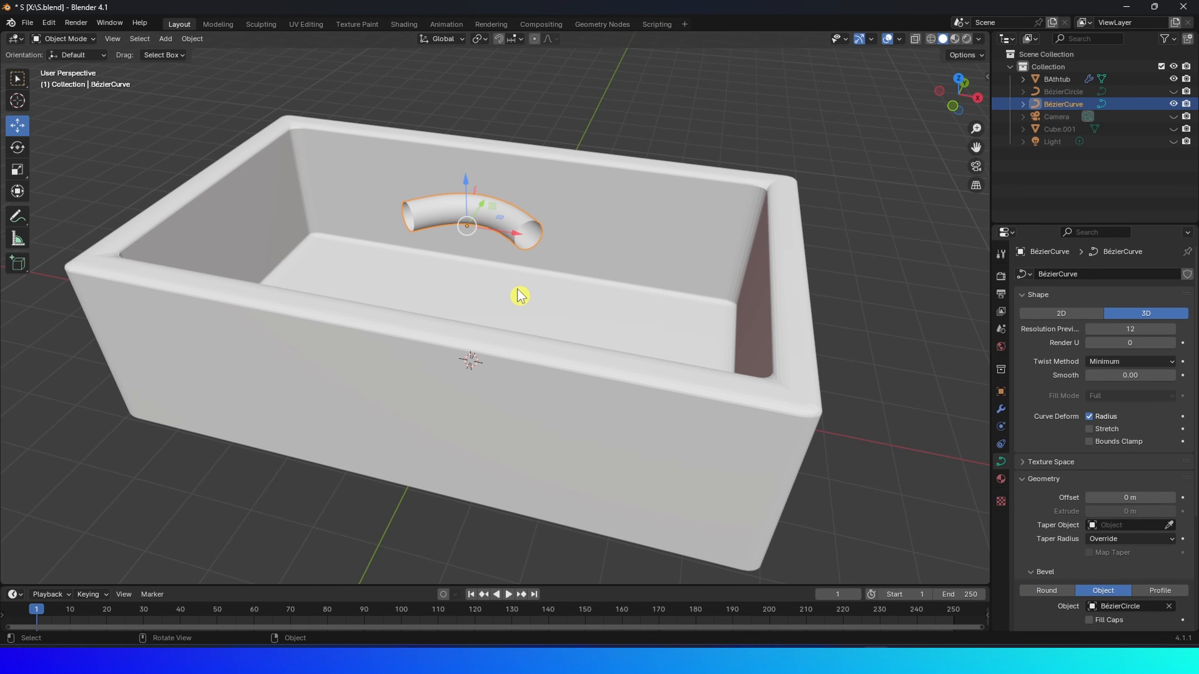
key(KP_1)
key(g)
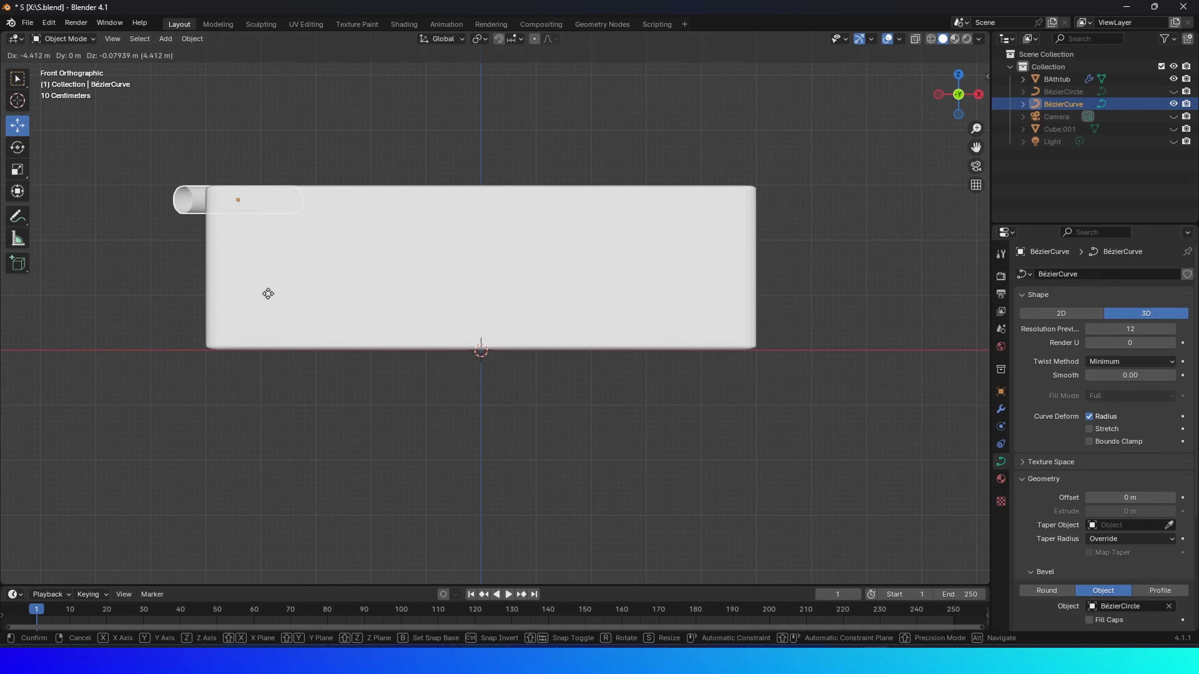
click(249, 290)
Rotate the pipe upright by about 90° in right view and tilt it about Y so one end points down outside the bathtub.
key(KP_3)
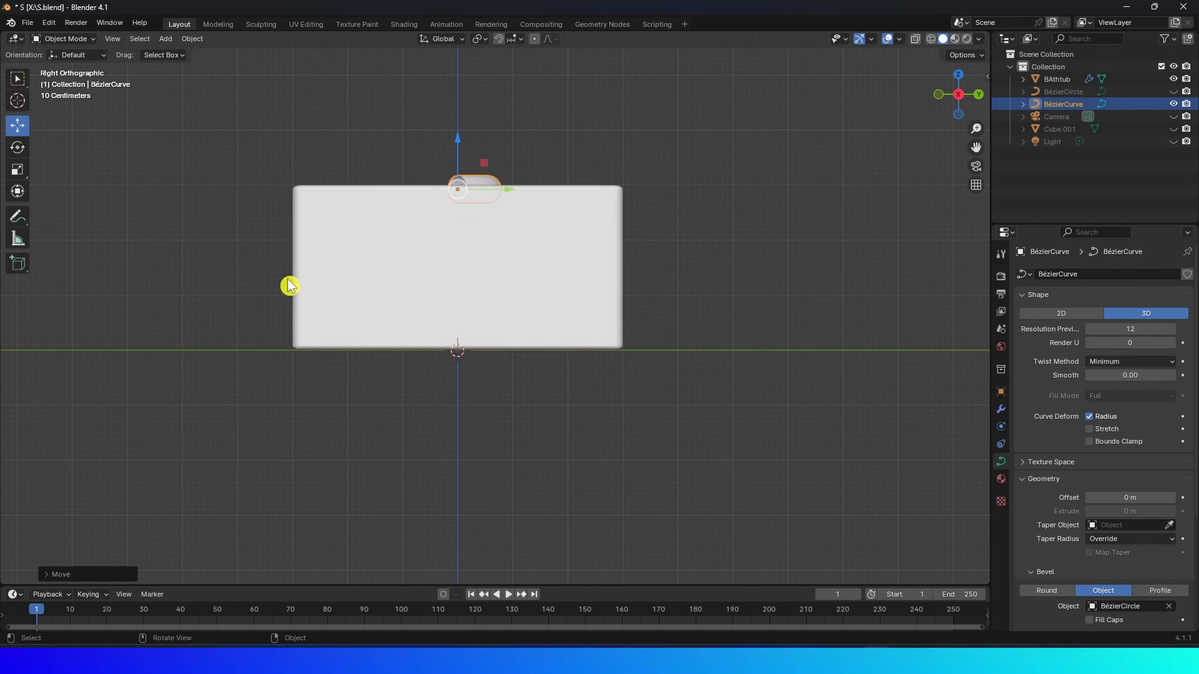
key(r)
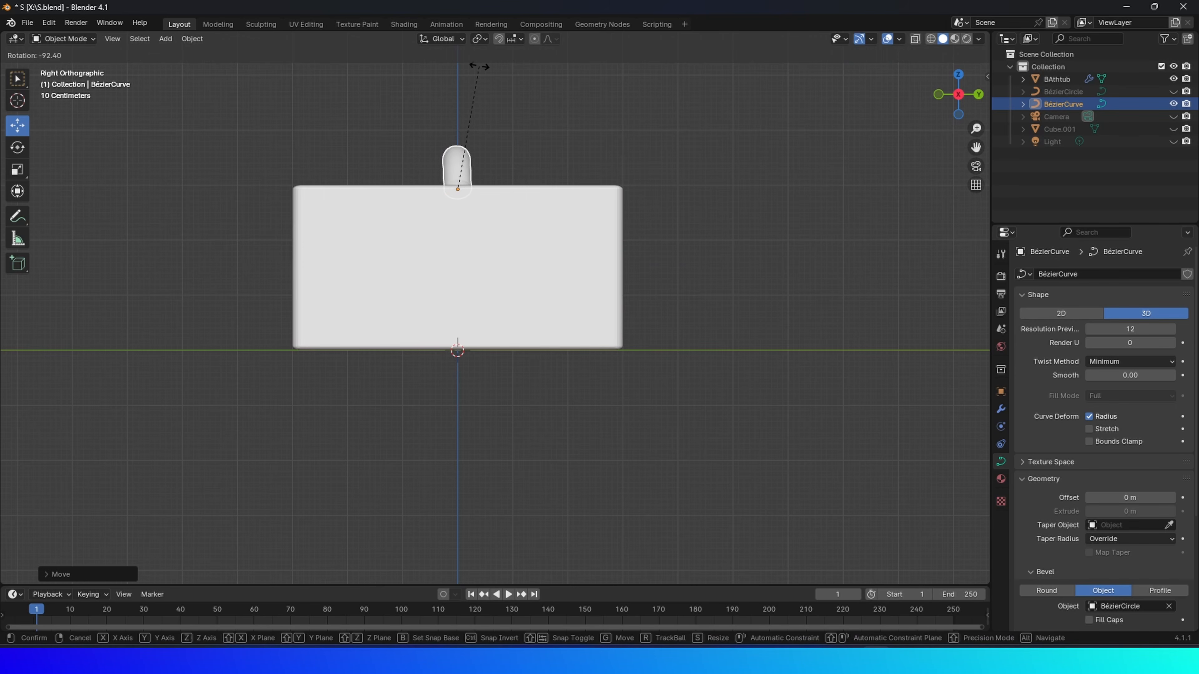
key(Return)
middle_drag(500, 75, 417, 222)
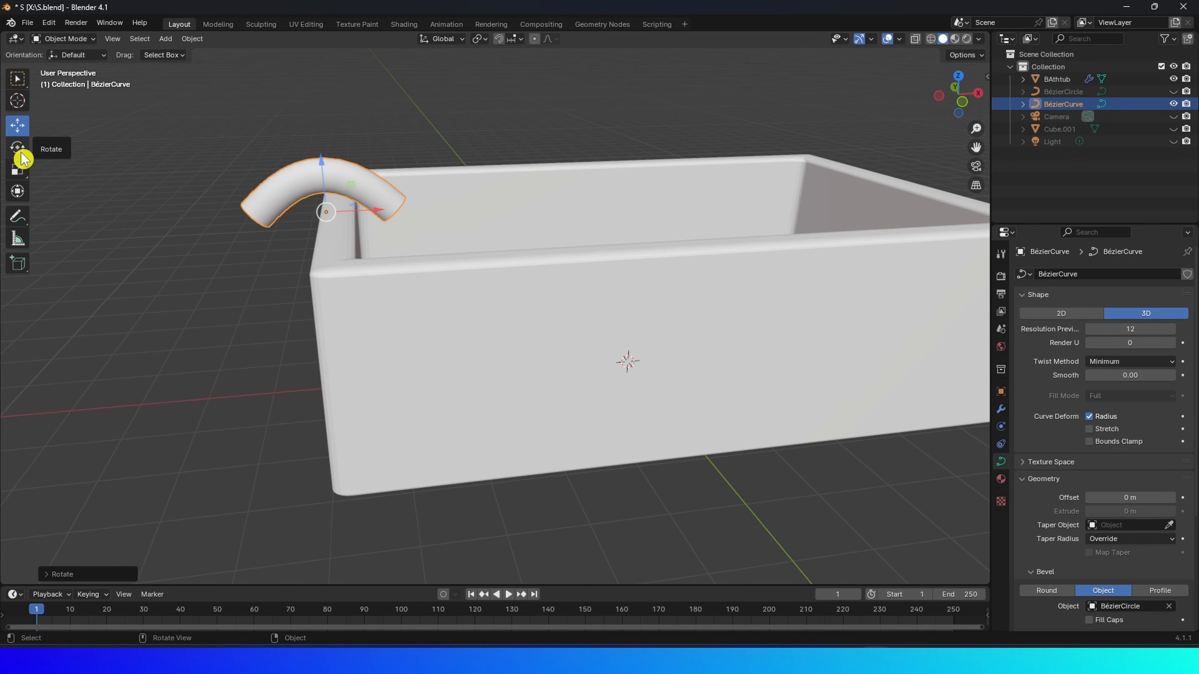
click(19, 152)
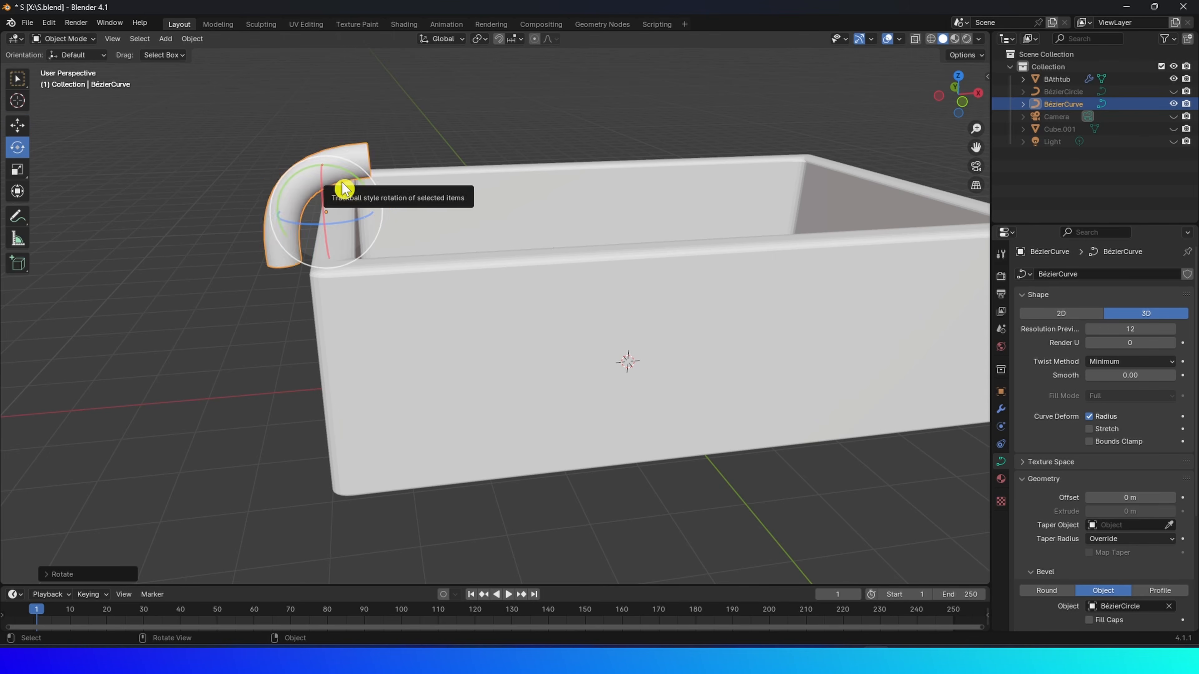
Lower the pipe about 0.31 m along Z in front view so it curves closely over the bathtub's rim, and return to box selection.
key(KP_1)
key(g)
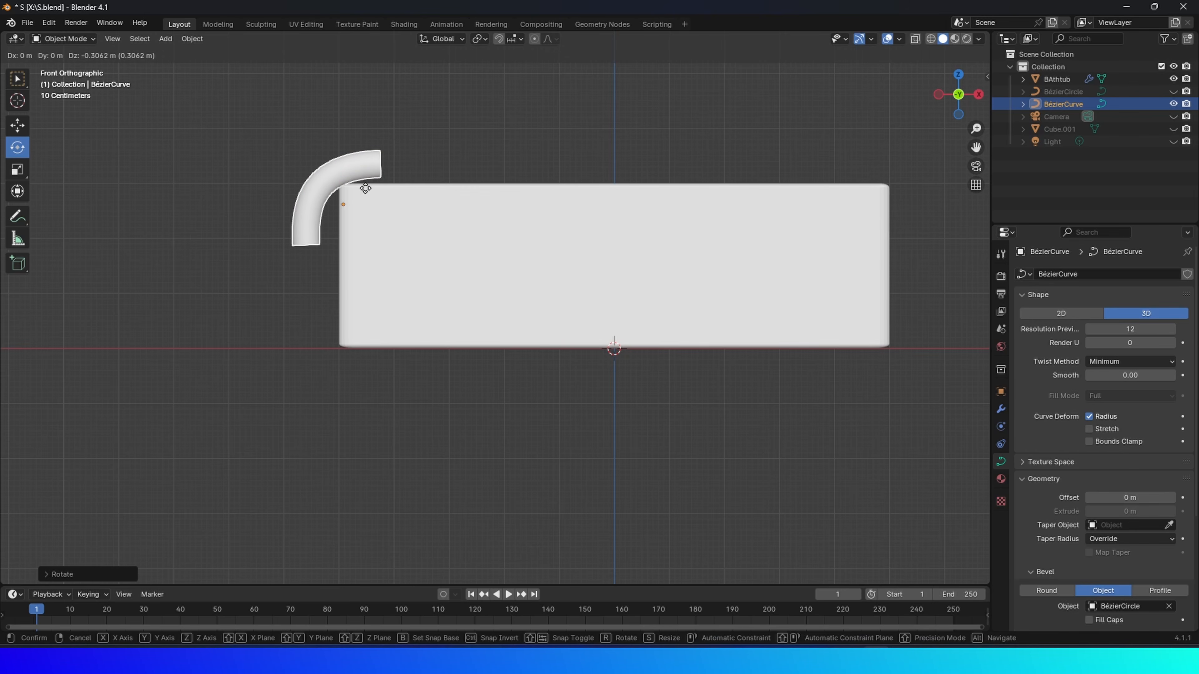
click(365, 188)
middle_drag(532, 187, 48, 83)
click(19, 81)
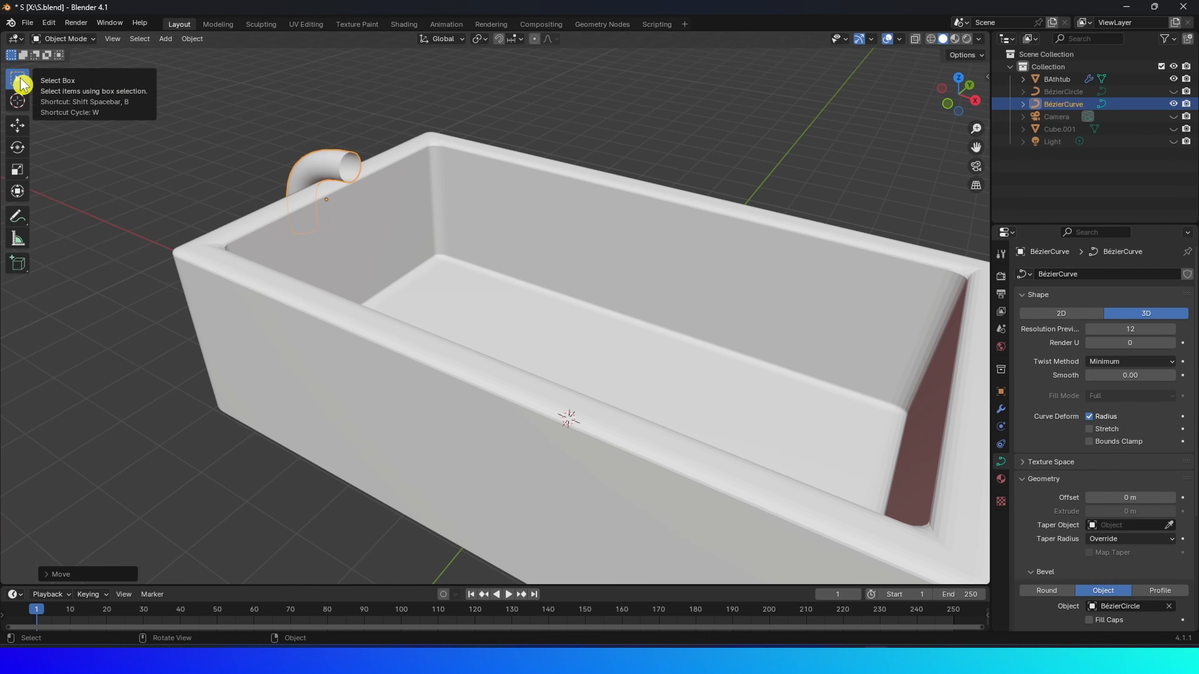
middle_drag(449, 254, 352, 198)
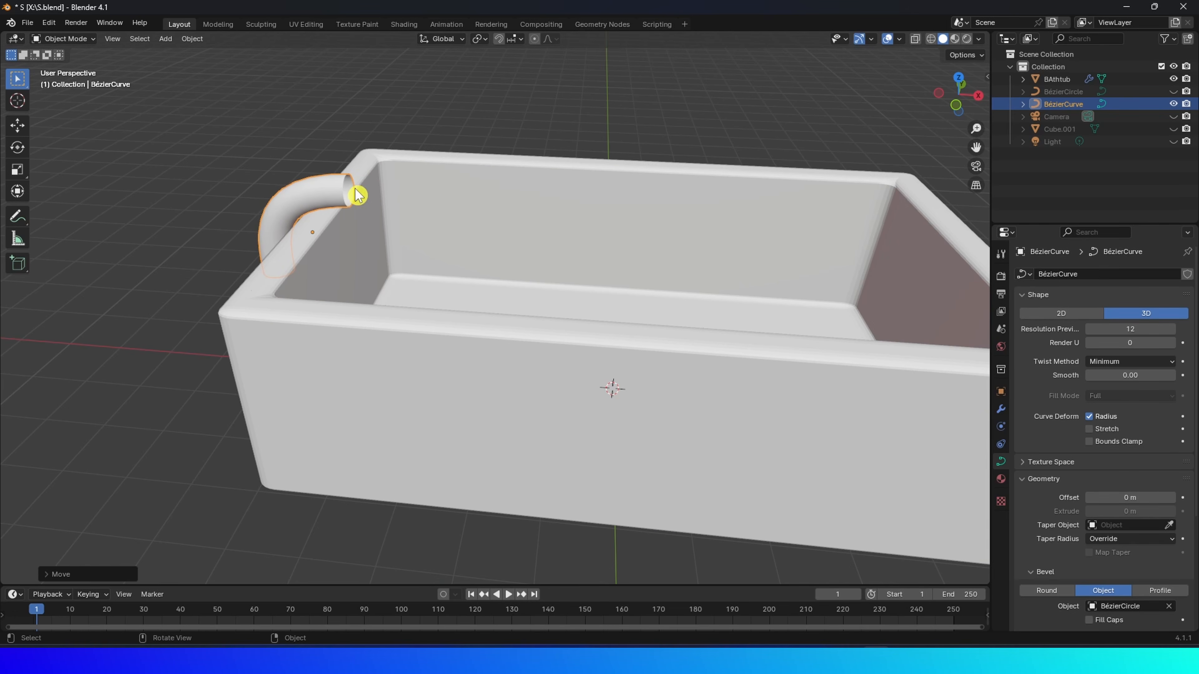
middle_drag(381, 244, 407, 236)
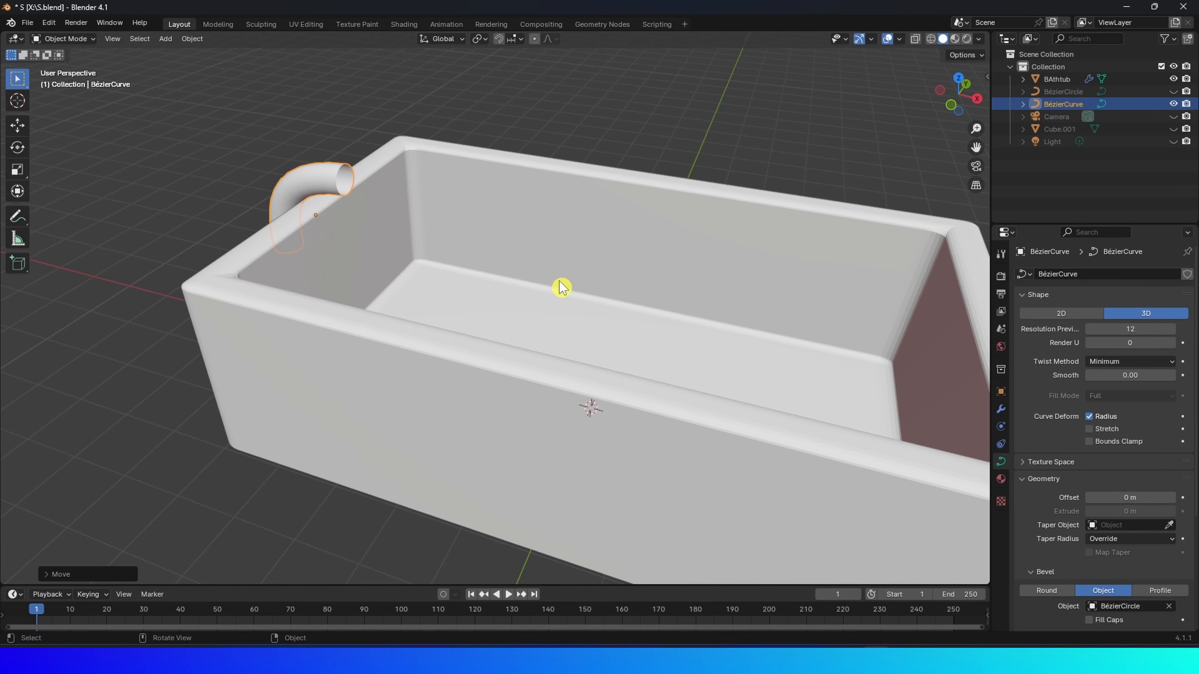
Add a UV sphere at the origin and scale it down to less than the pipe's diameter.
key(shift+a)
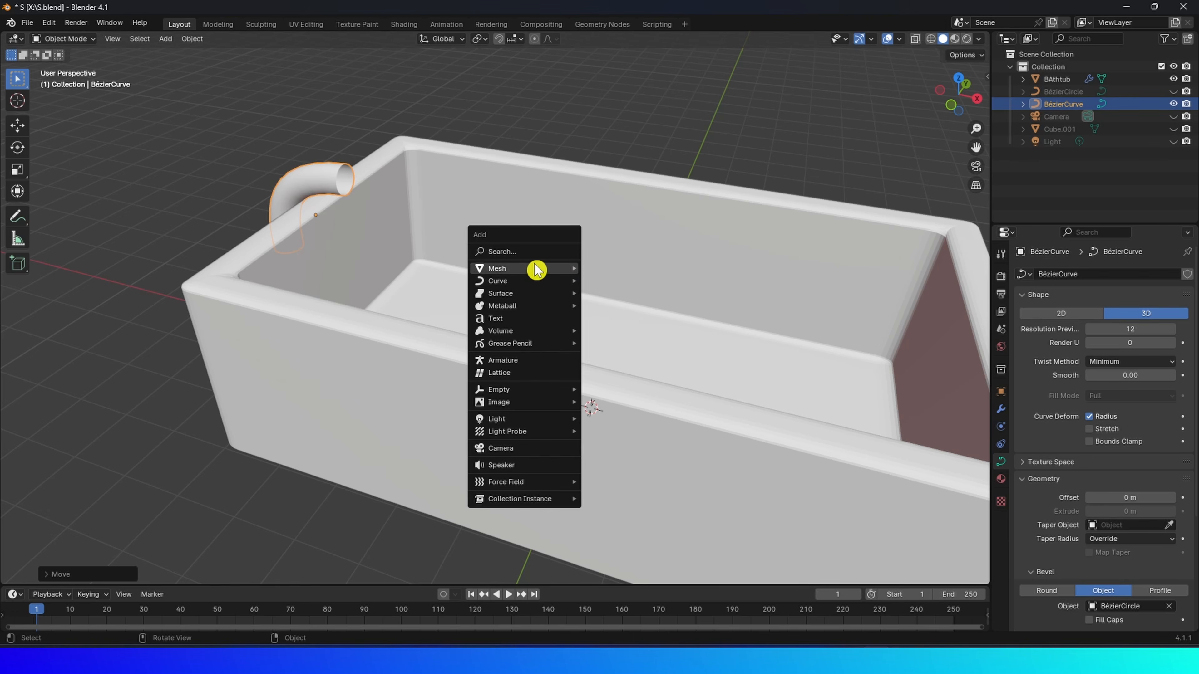
mouse_move(537, 270)
click(621, 313)
scroll(648, 316, down, 2)
key(s)
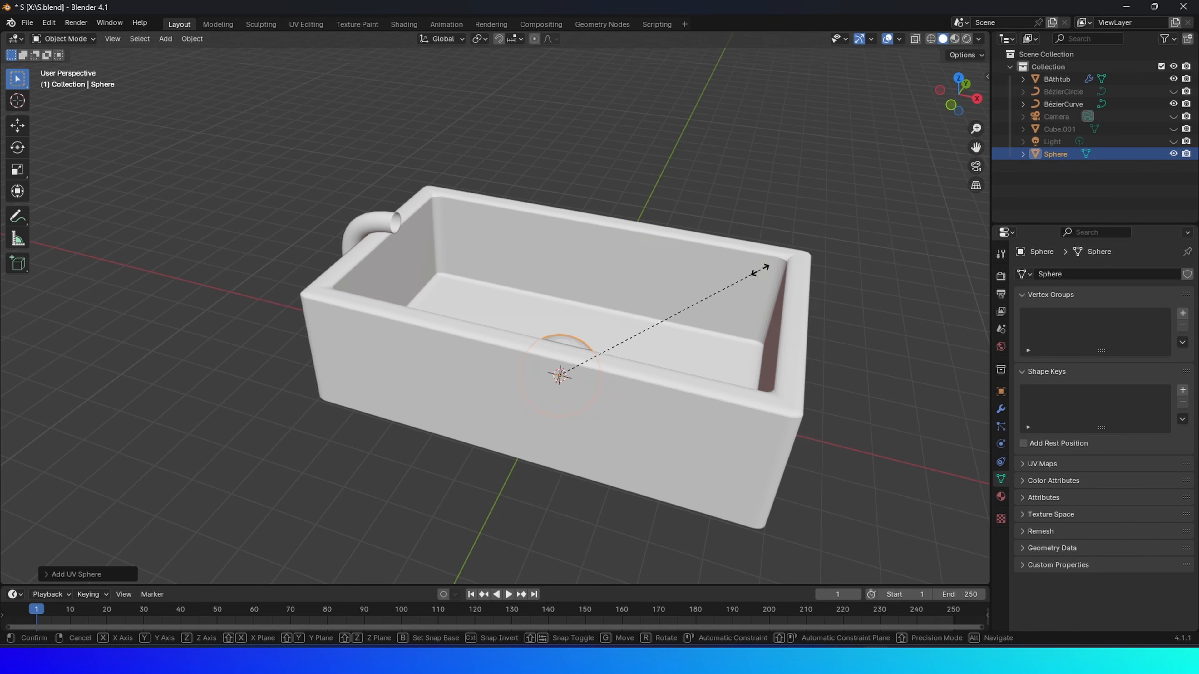
click(600, 363)
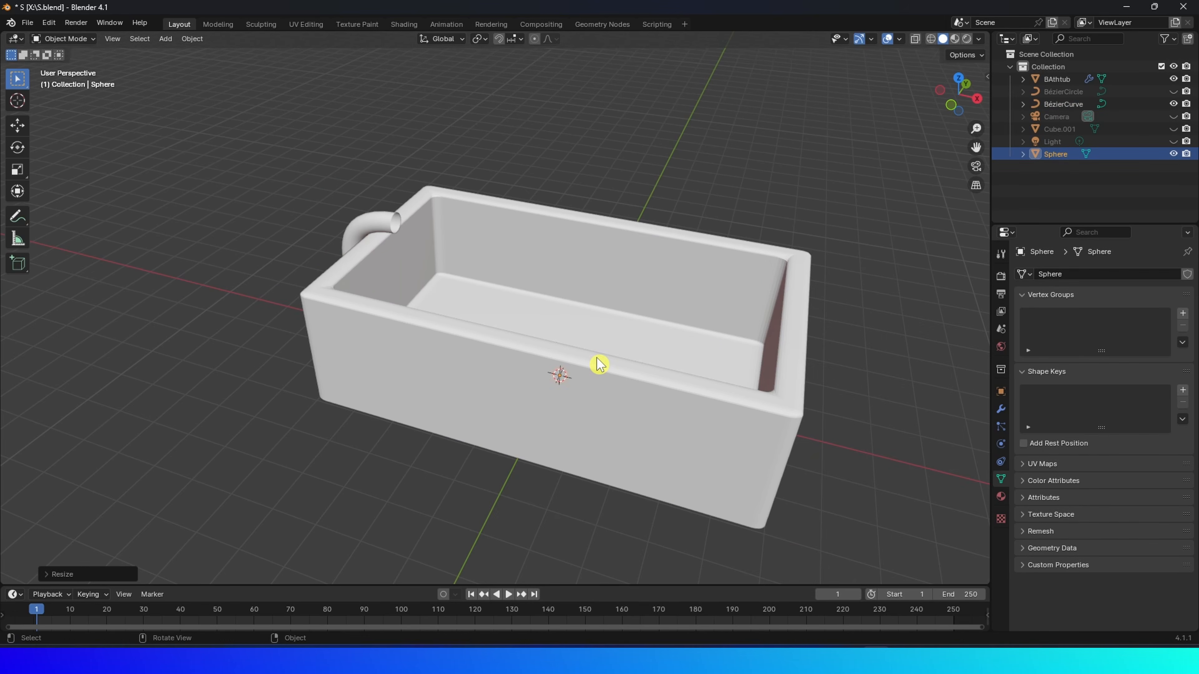
Move the sphere in front view to the centre of the pipe's upper open end and scale it up to nearly fill the opening.
key(KP_1)
key(g)
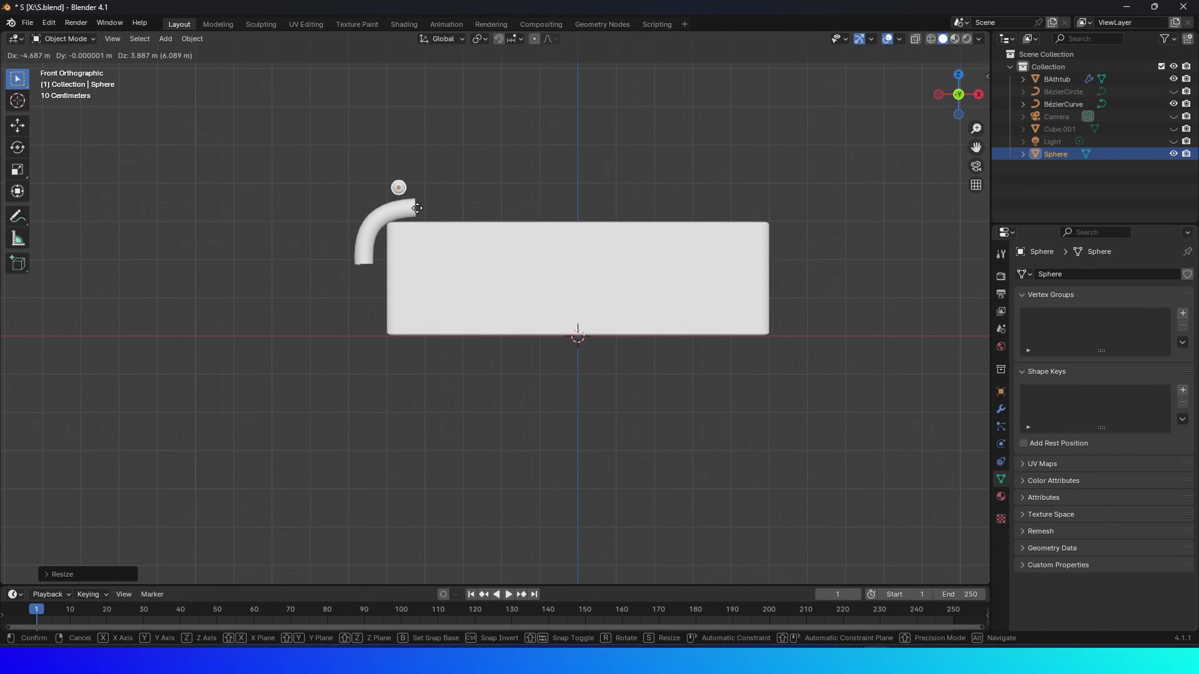
click(434, 229)
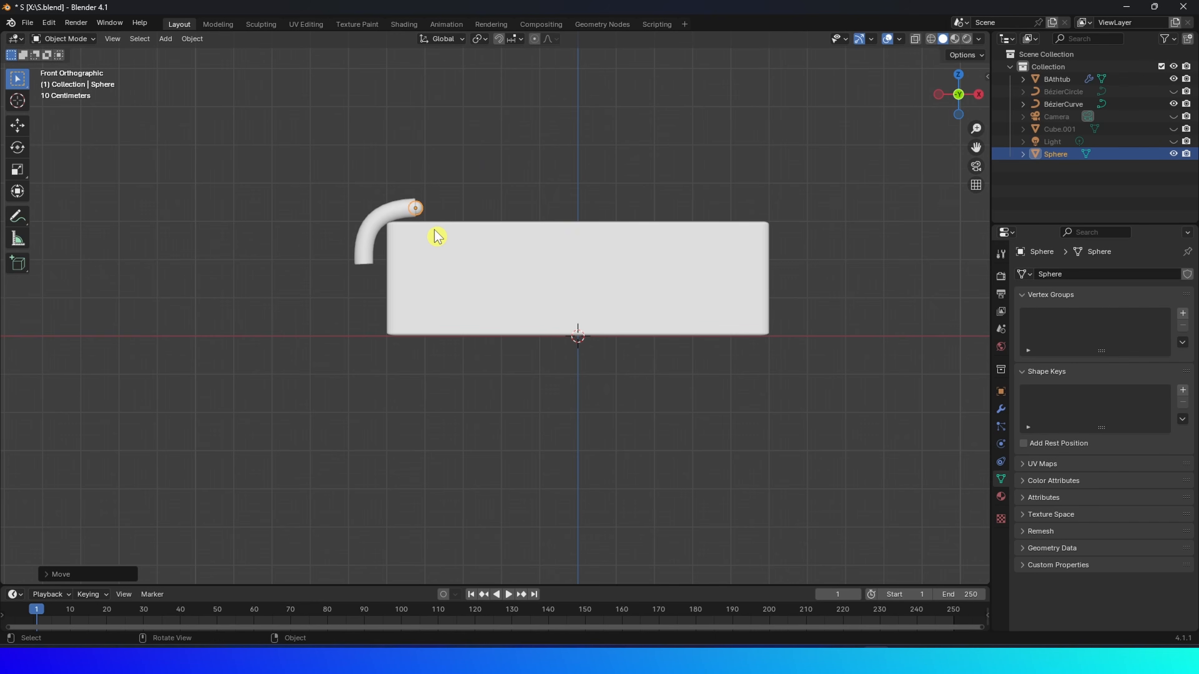
key(KP_Decimal)
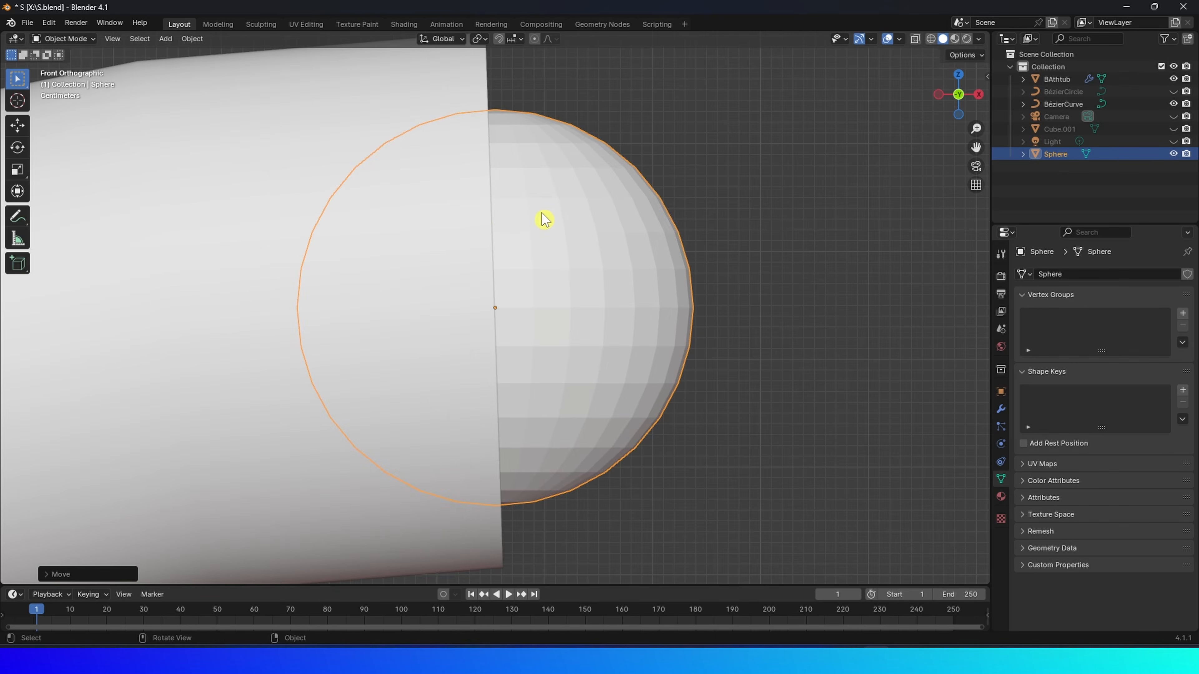
scroll(544, 219, down, 5)
key(s)
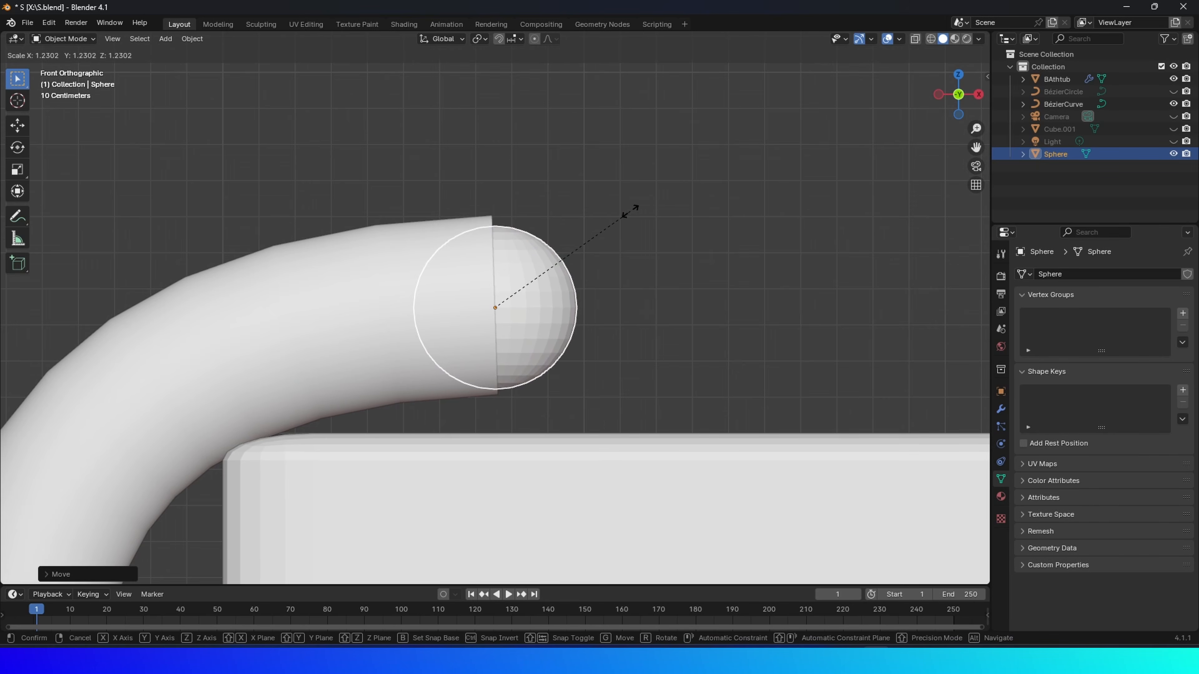
click(632, 223)
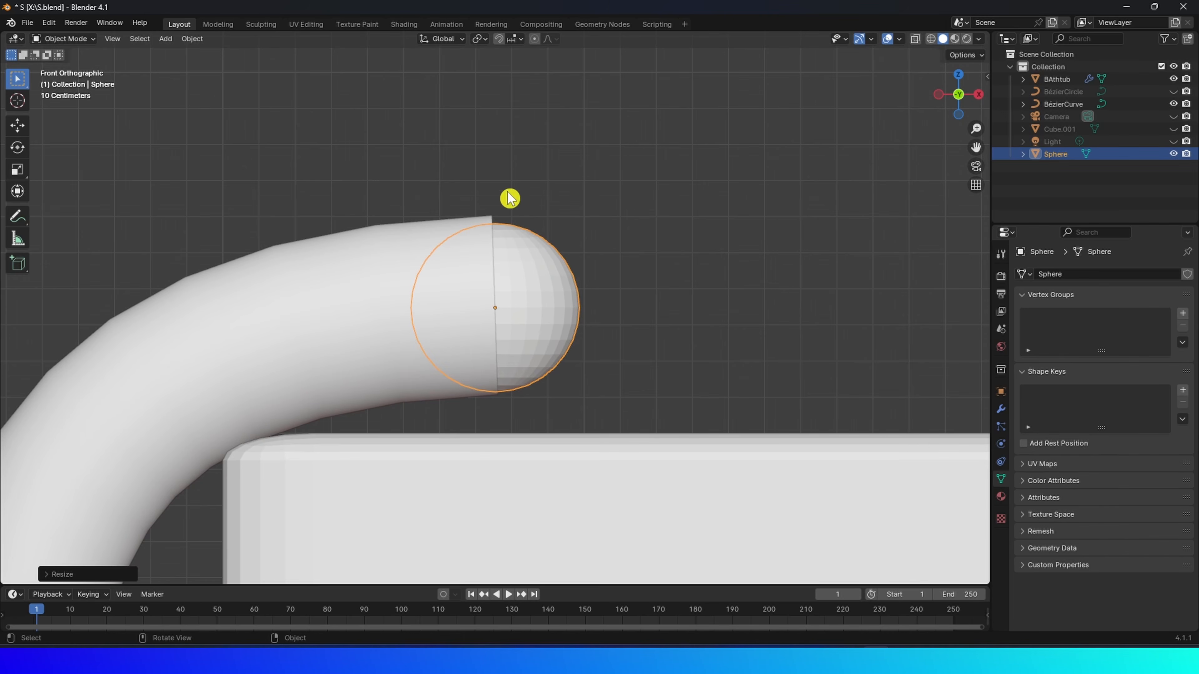
Flatten the sphere slightly by setting its Z scale to 0.220 in the object transform.
click(1000, 392)
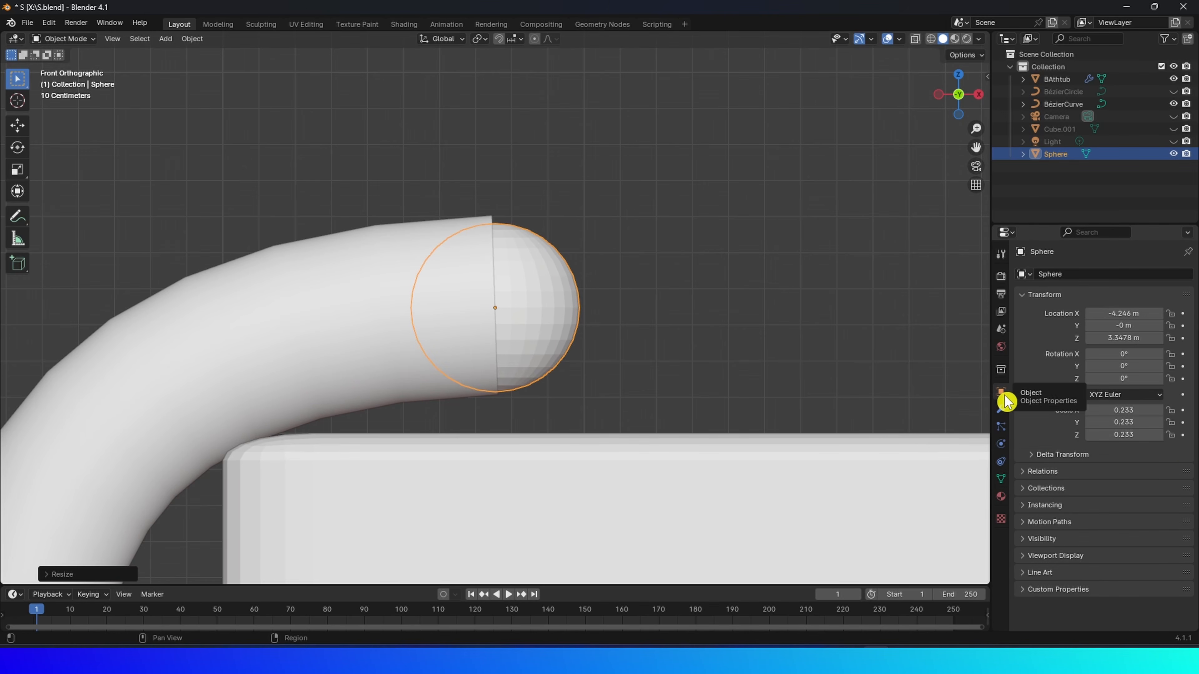
click(1128, 435)
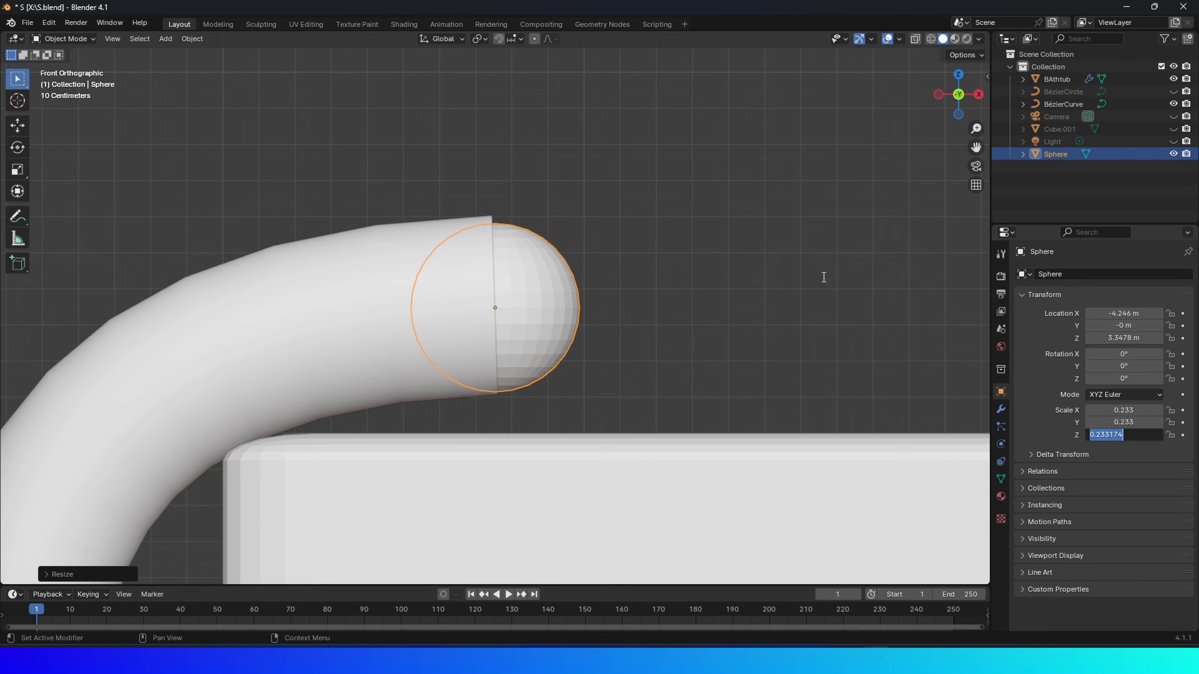
key(Return)
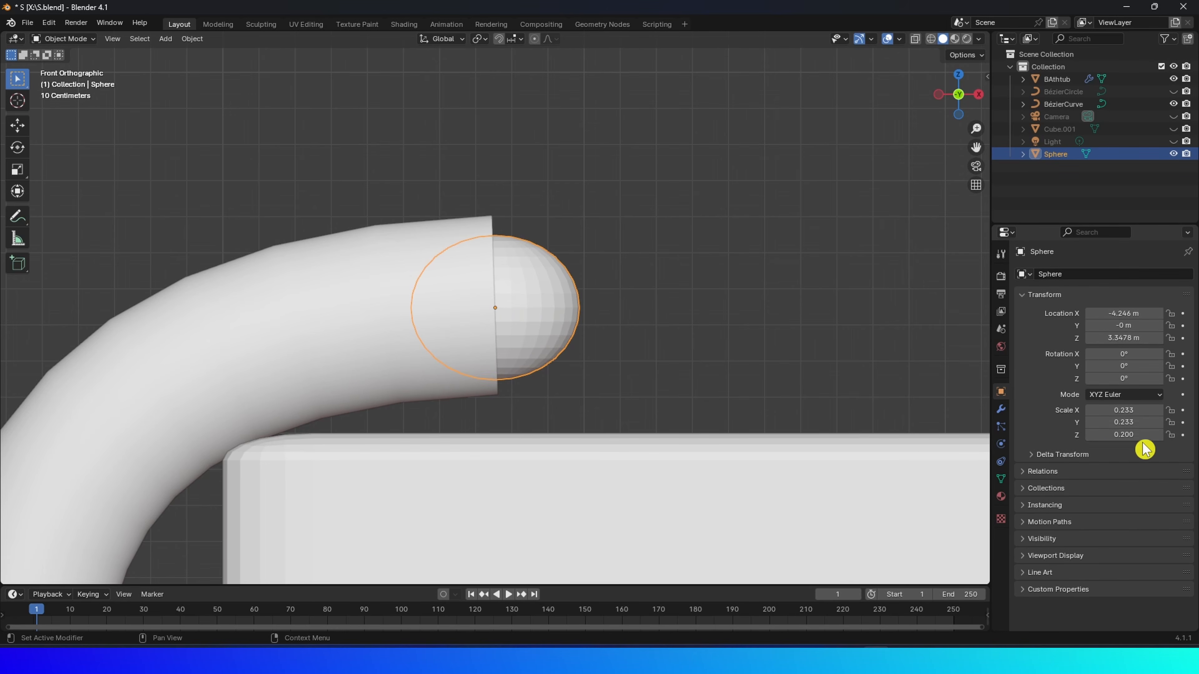
click(1158, 435)
click(1158, 436)
click(1090, 434)
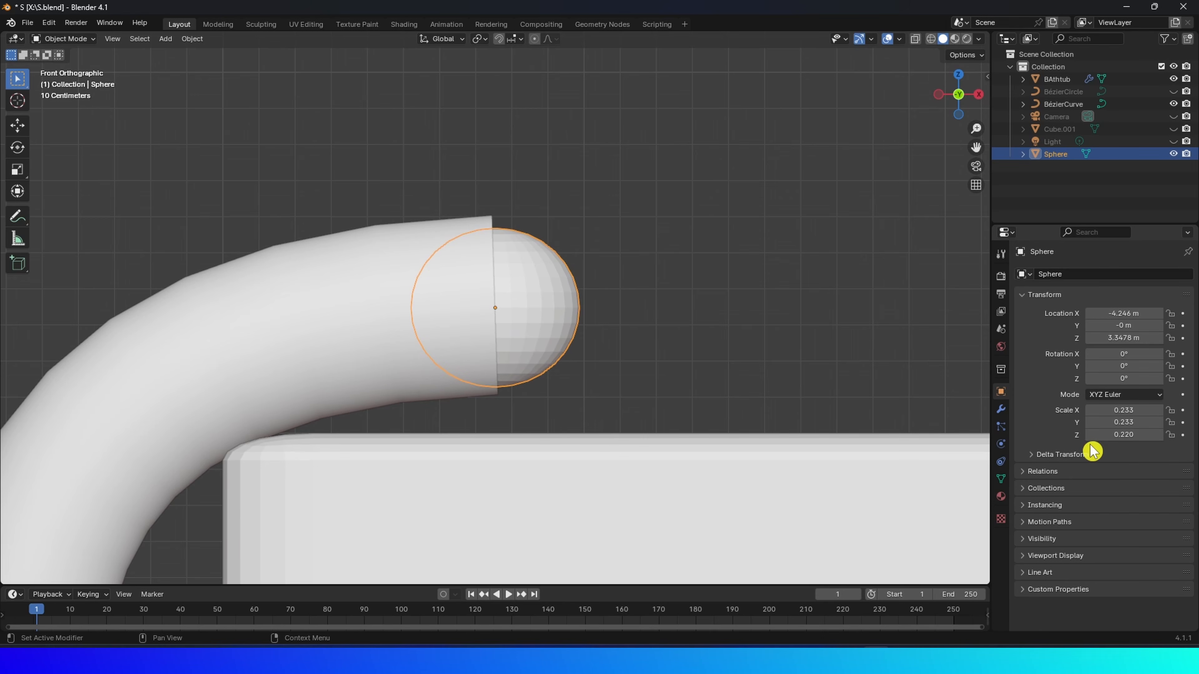
Move the sphere slightly back into the pipe's open end in front view, to about X -4.30 m and Z 3.32 m.
key(g)
click(636, 292)
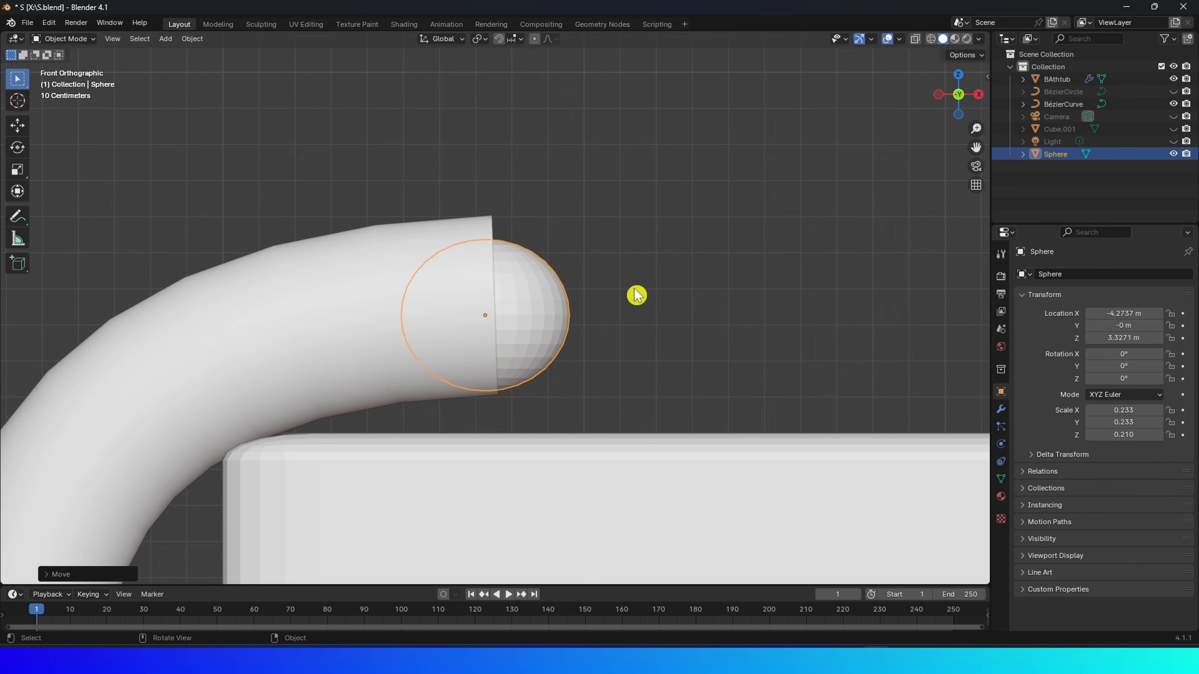
middle_drag(704, 302, 548, 290)
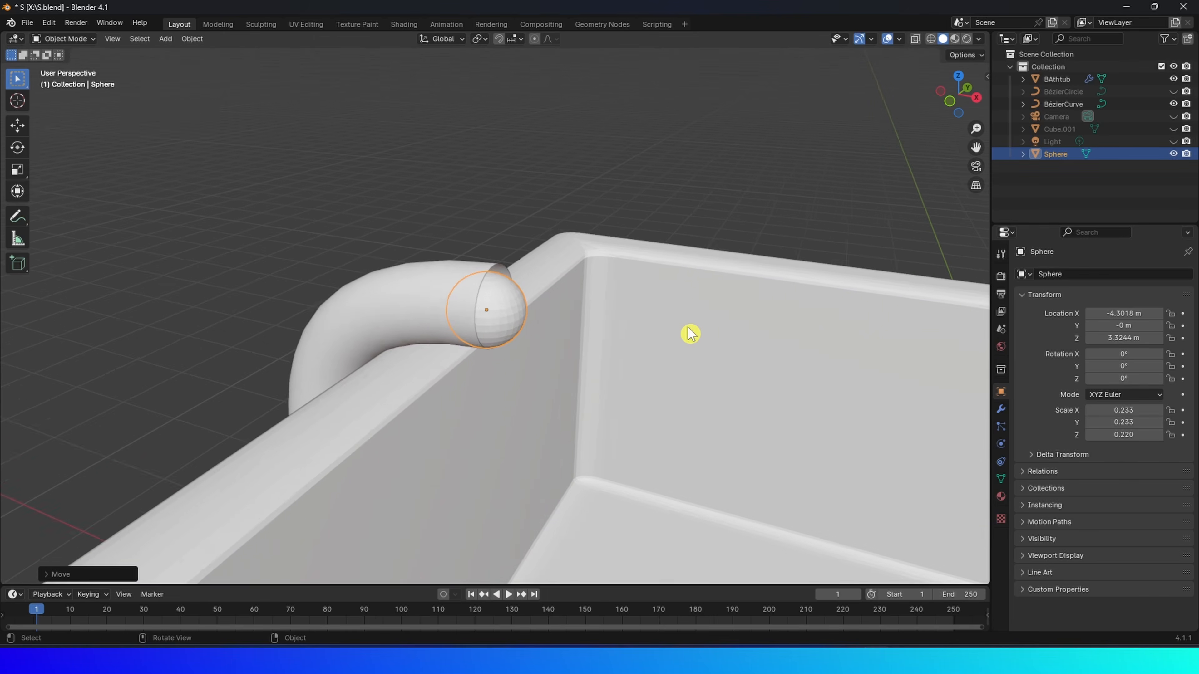
scroll(690, 334, down, 7)
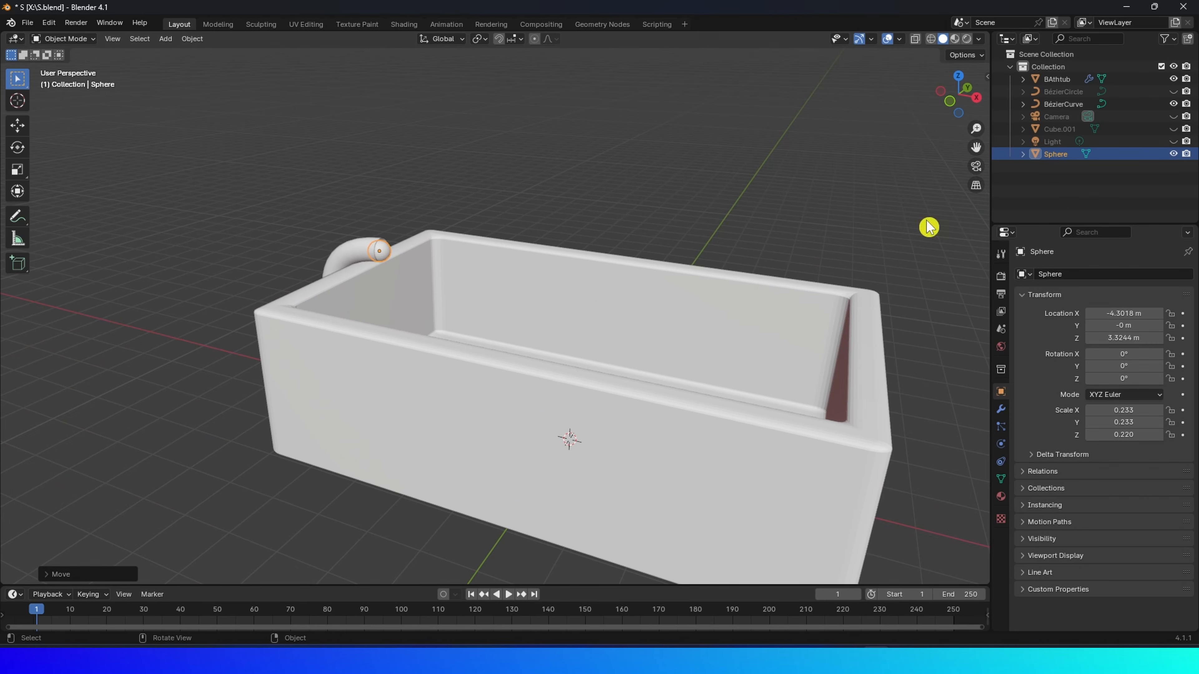
Rename the sphere object as Flow.
double_click(1051, 158)
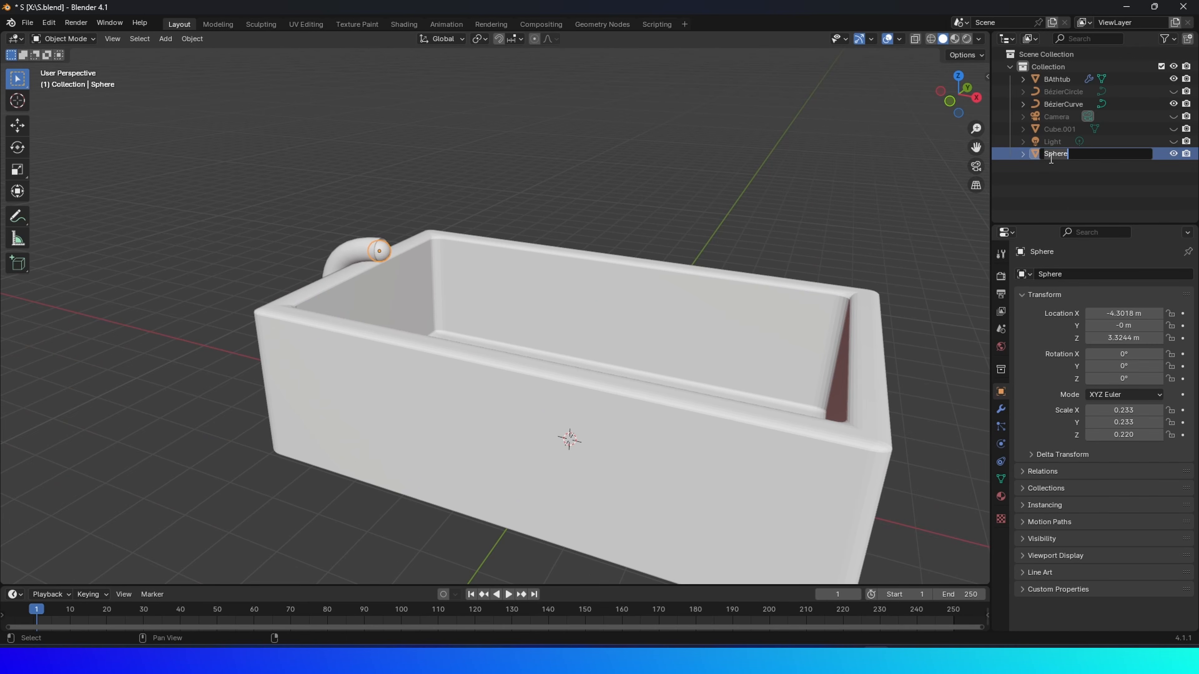
text(Flow)
key(Return)
Add Fluid physics to the Flow sphere and set its fluid type to Flow.
scroll(328, 236, up, 2)
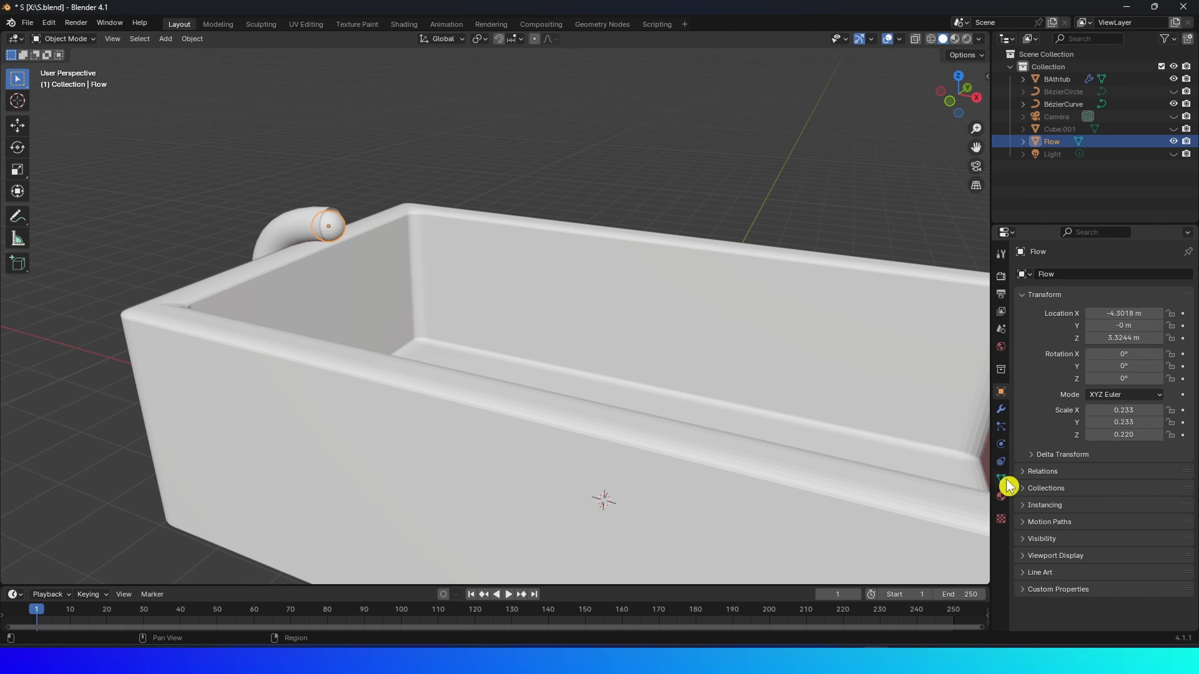
click(1001, 447)
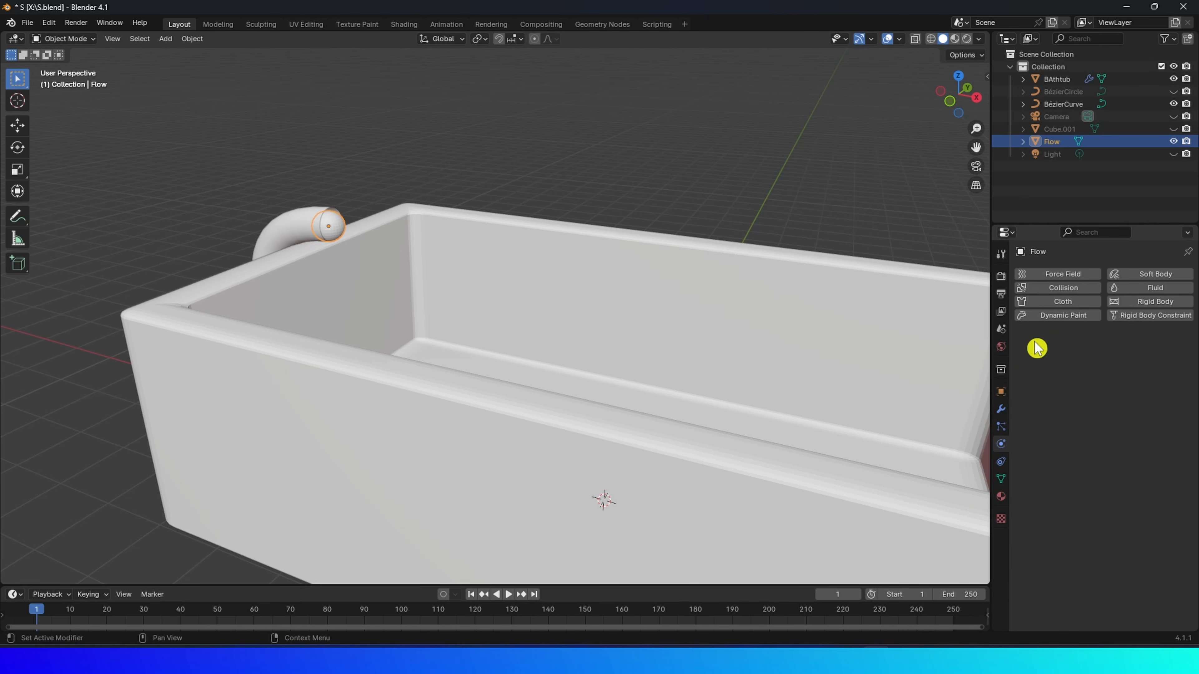
click(1156, 290)
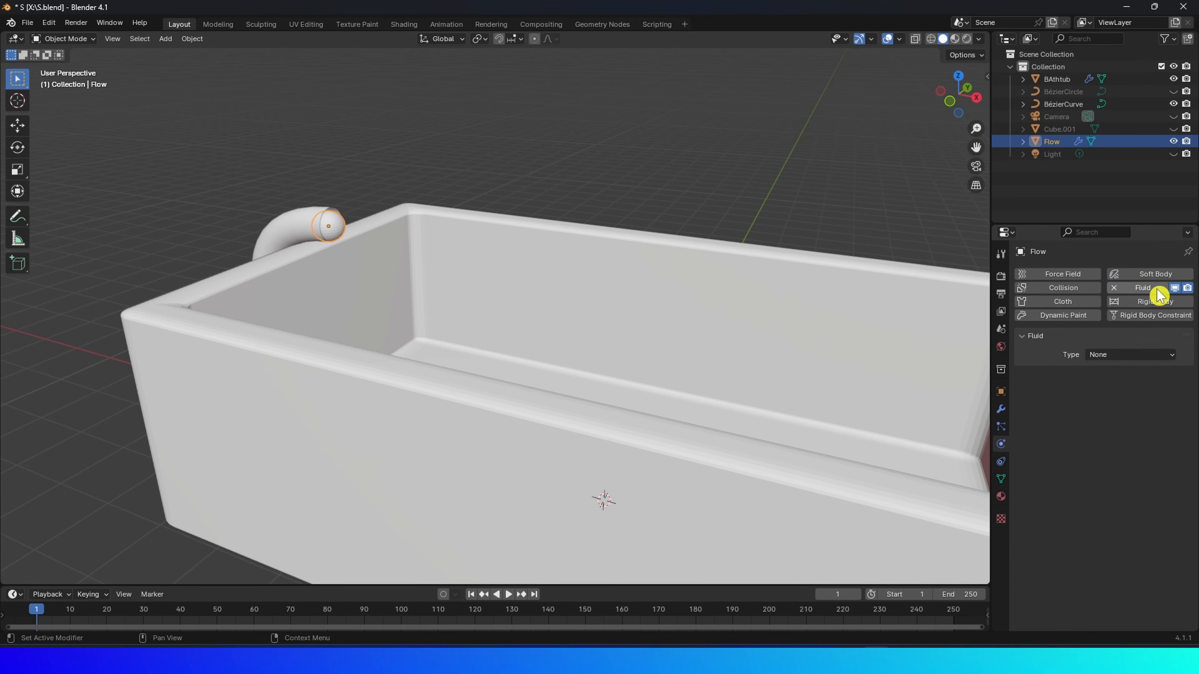
click(1096, 355)
click(1100, 399)
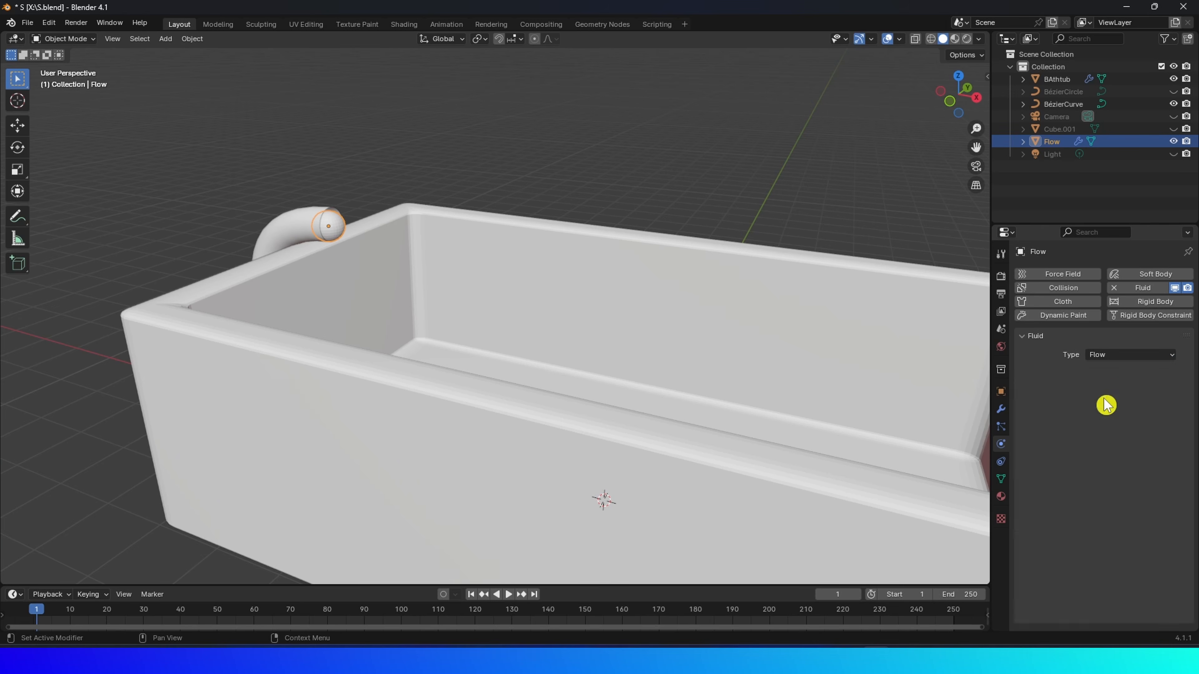
Set the sphere's flow type to Liquid and its flow behavior to Inflow.
click(1096, 395)
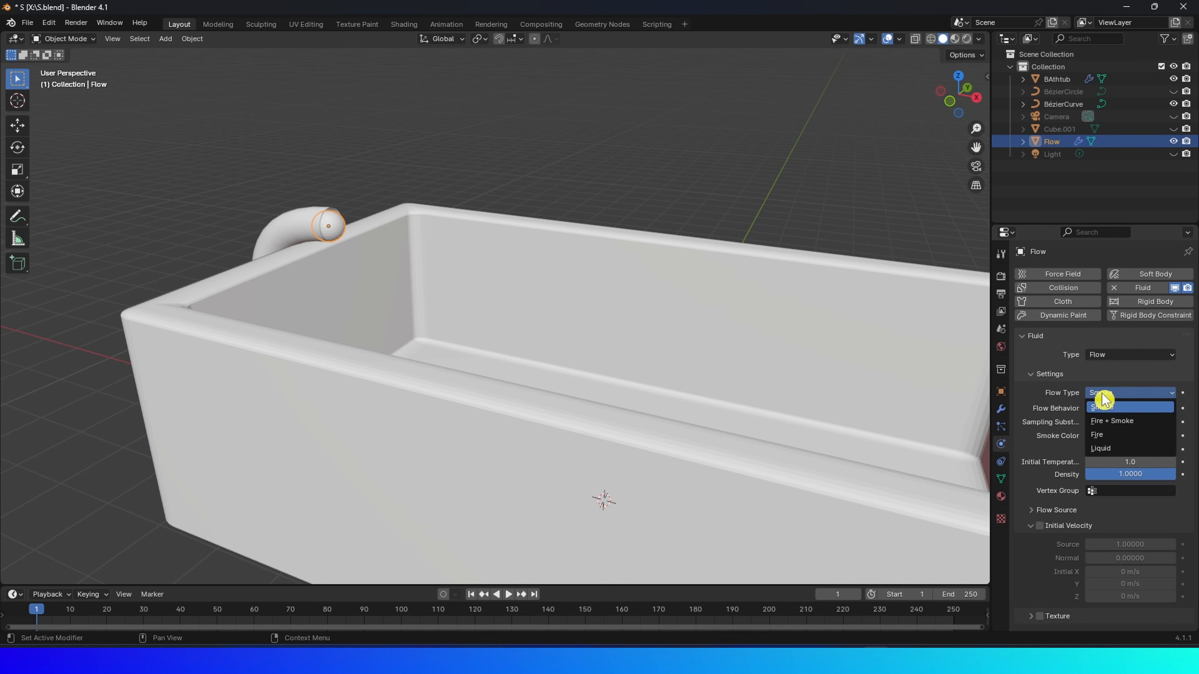
click(1105, 453)
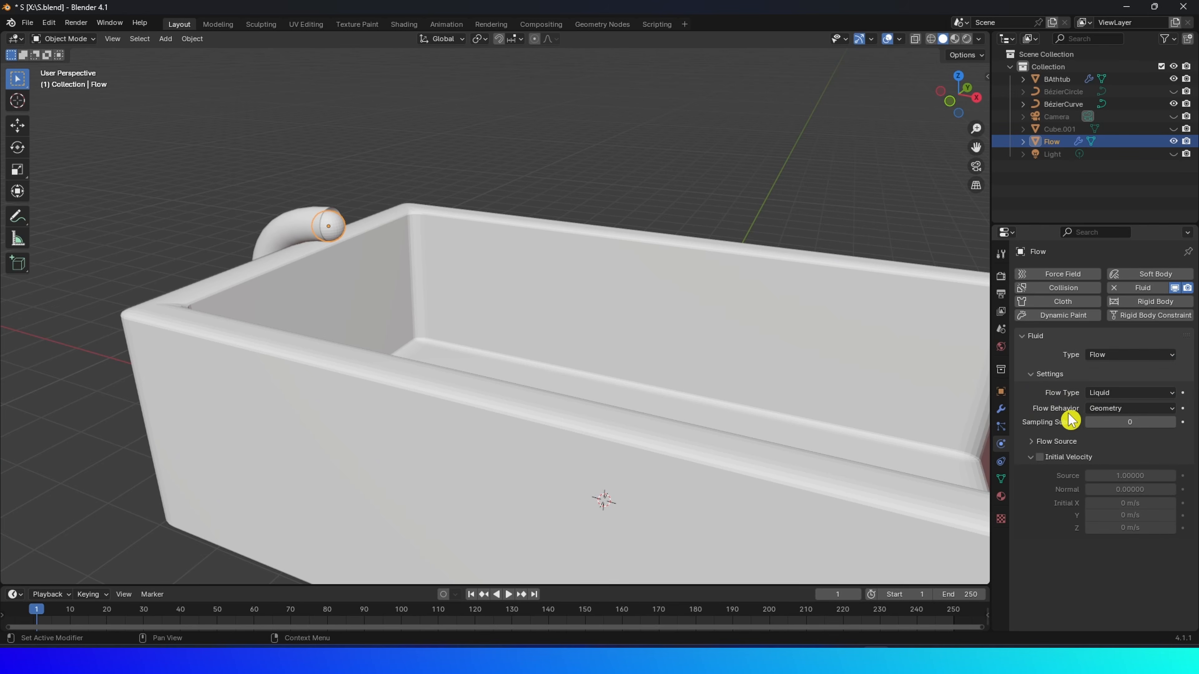
click(1108, 413)
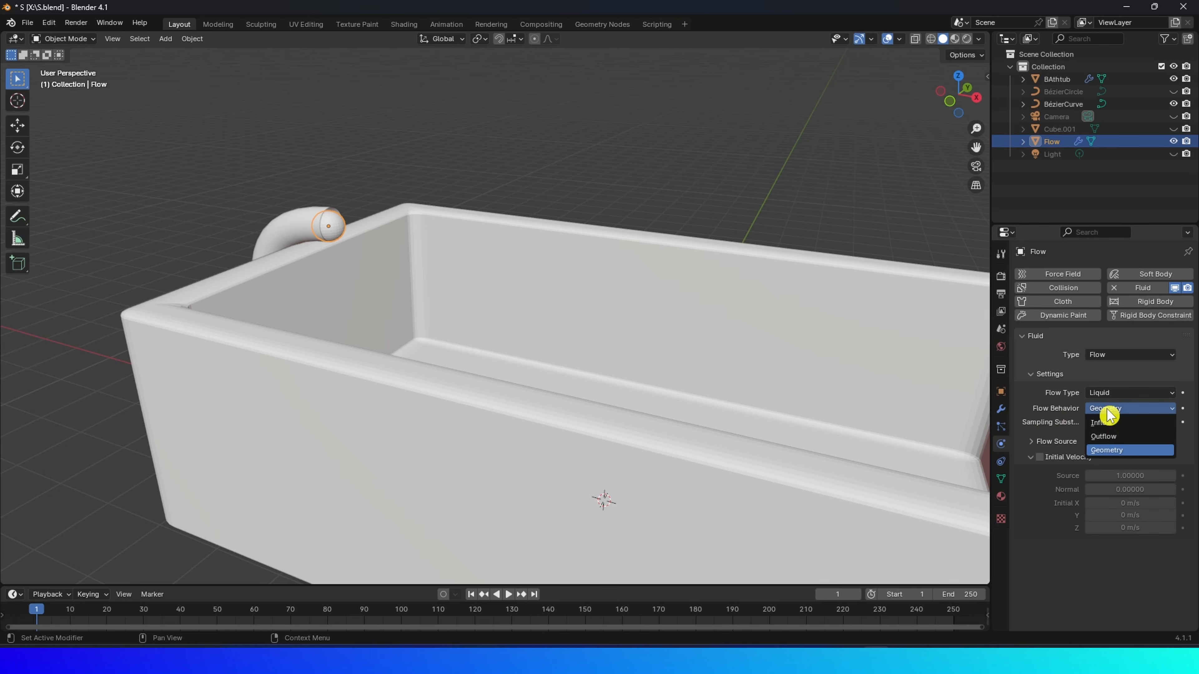
click(1114, 428)
Unhide the Cube.001 box that fills the bathtub's interior and select it.
scroll(688, 360, down, 3)
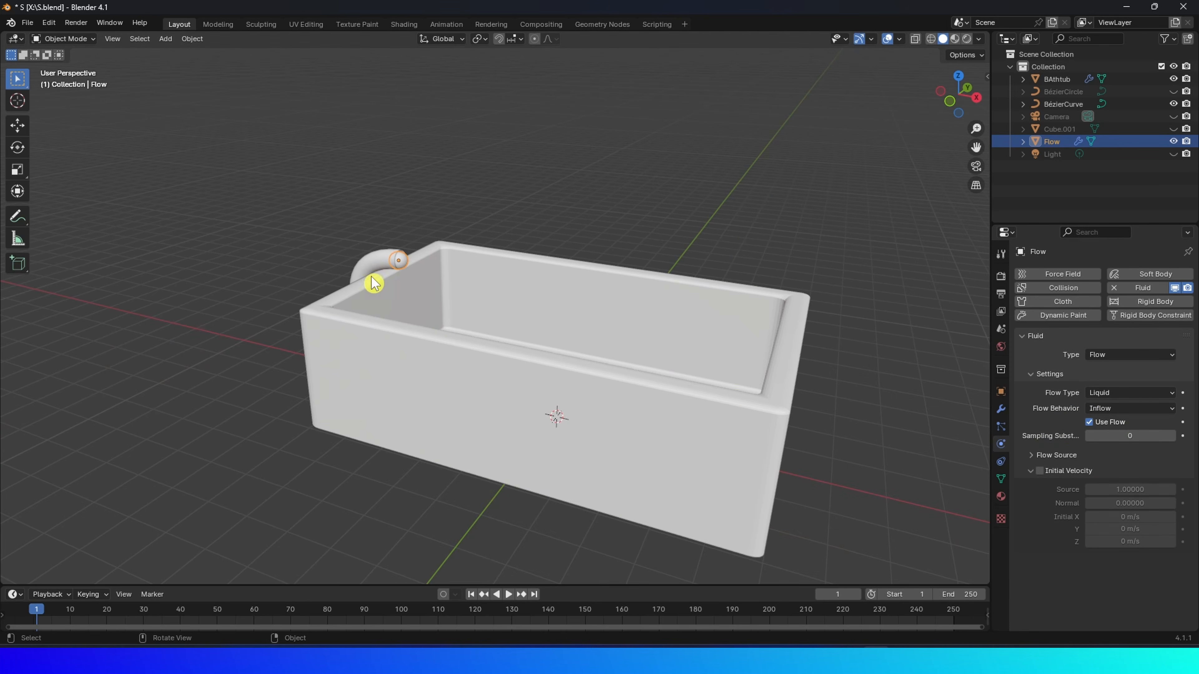
middle_drag(480, 275, 581, 311)
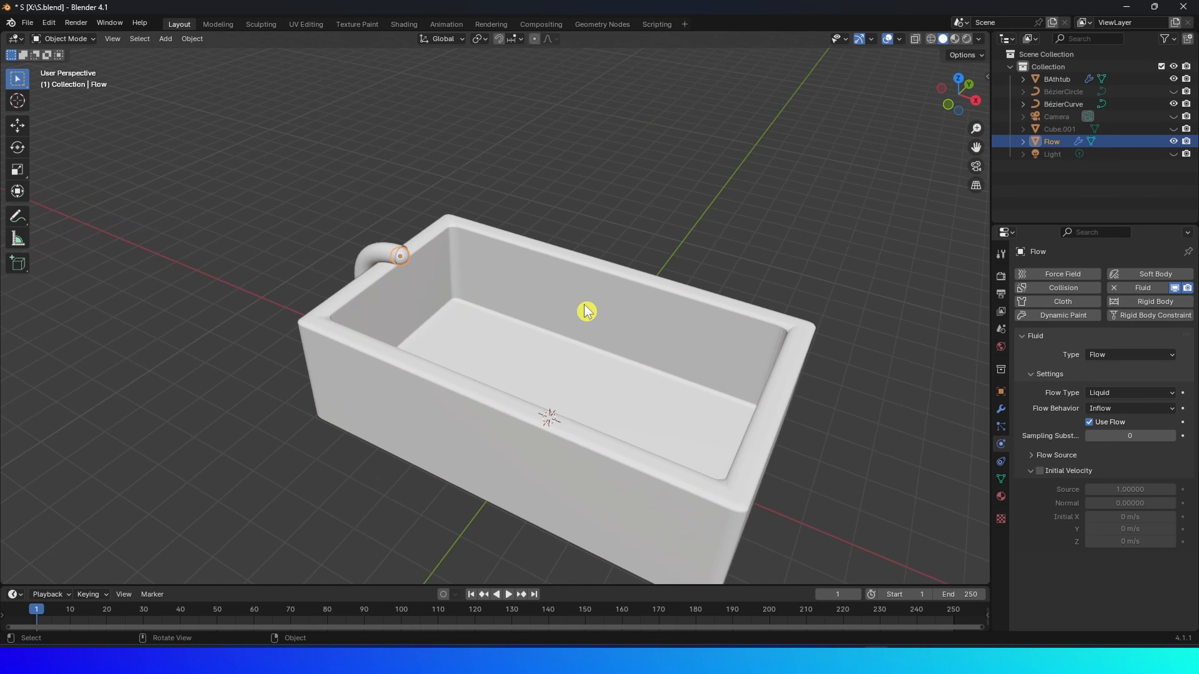
scroll(546, 287, up, 3)
scroll(545, 288, up, 1)
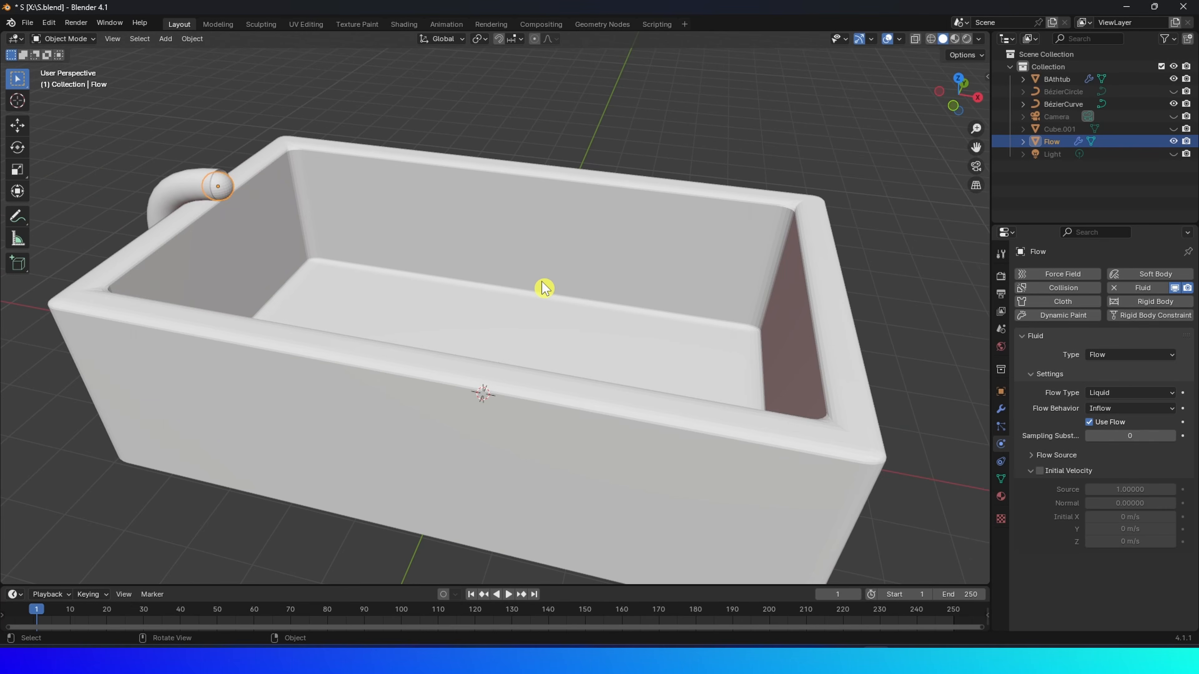
scroll(545, 287, down, 1)
middle_drag(590, 287, 540, 292)
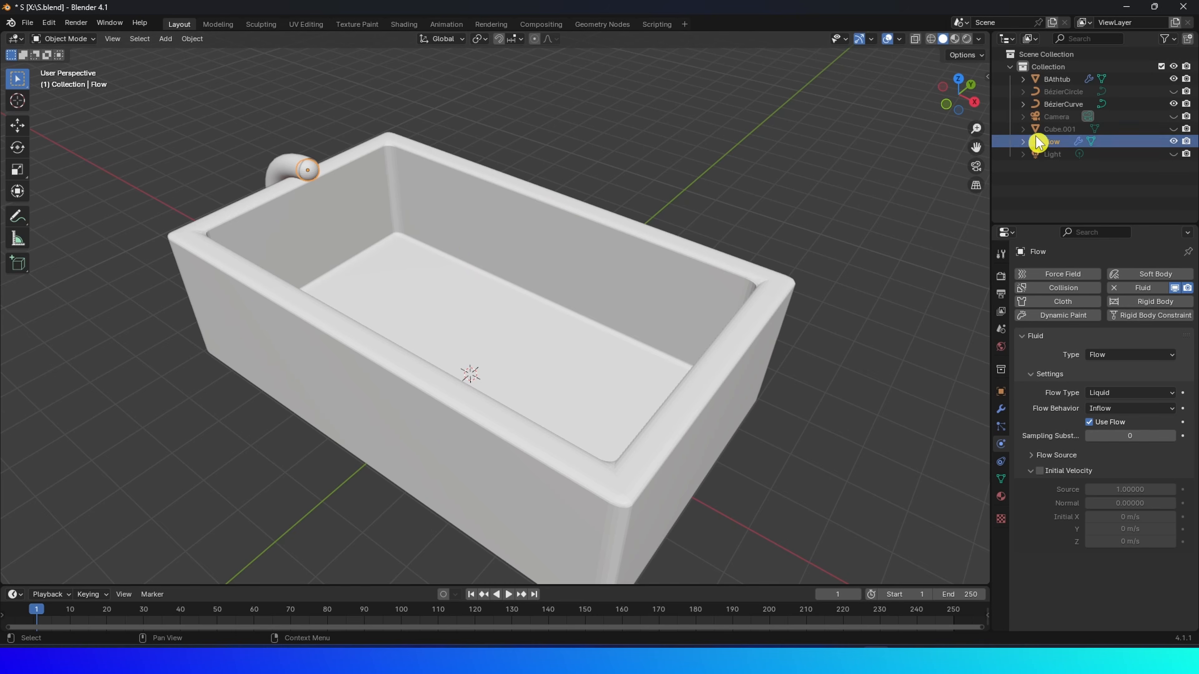
click(1173, 129)
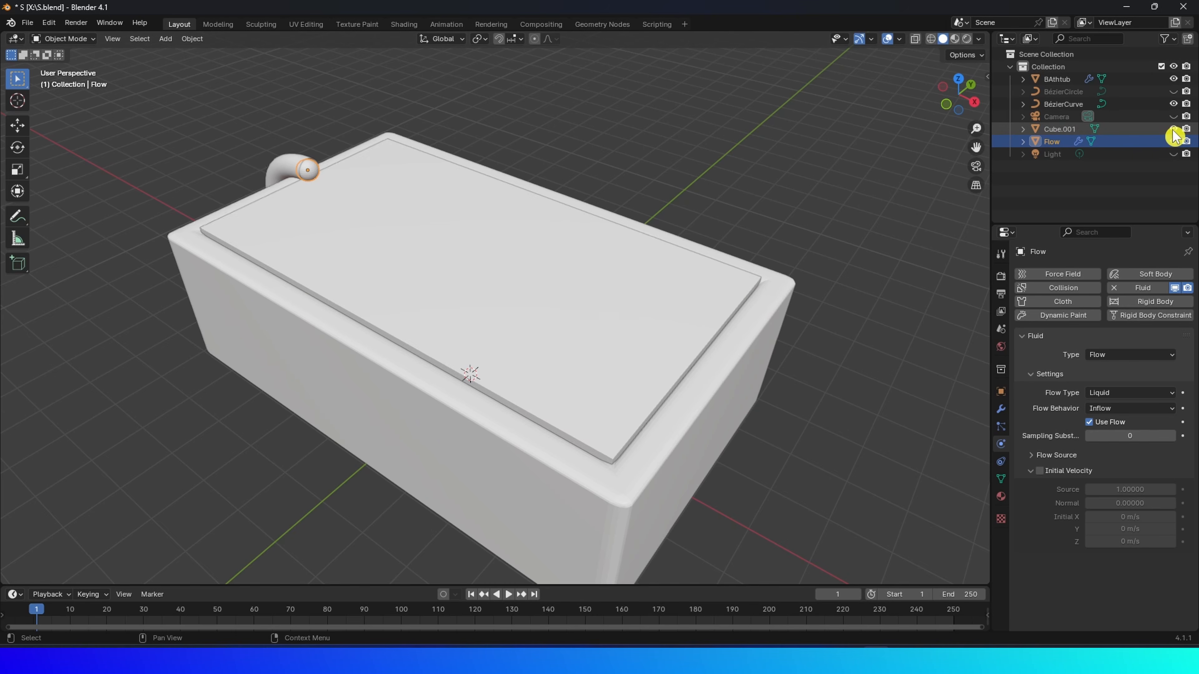
middle_drag(422, 236, 469, 240)
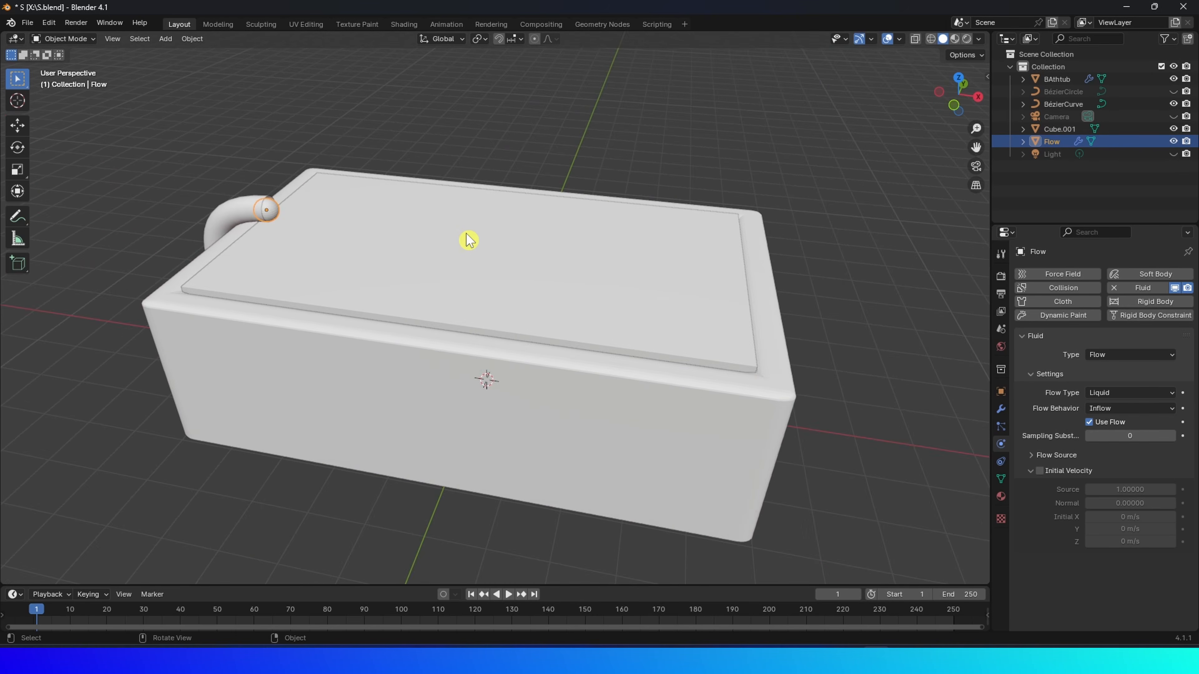
click(487, 275)
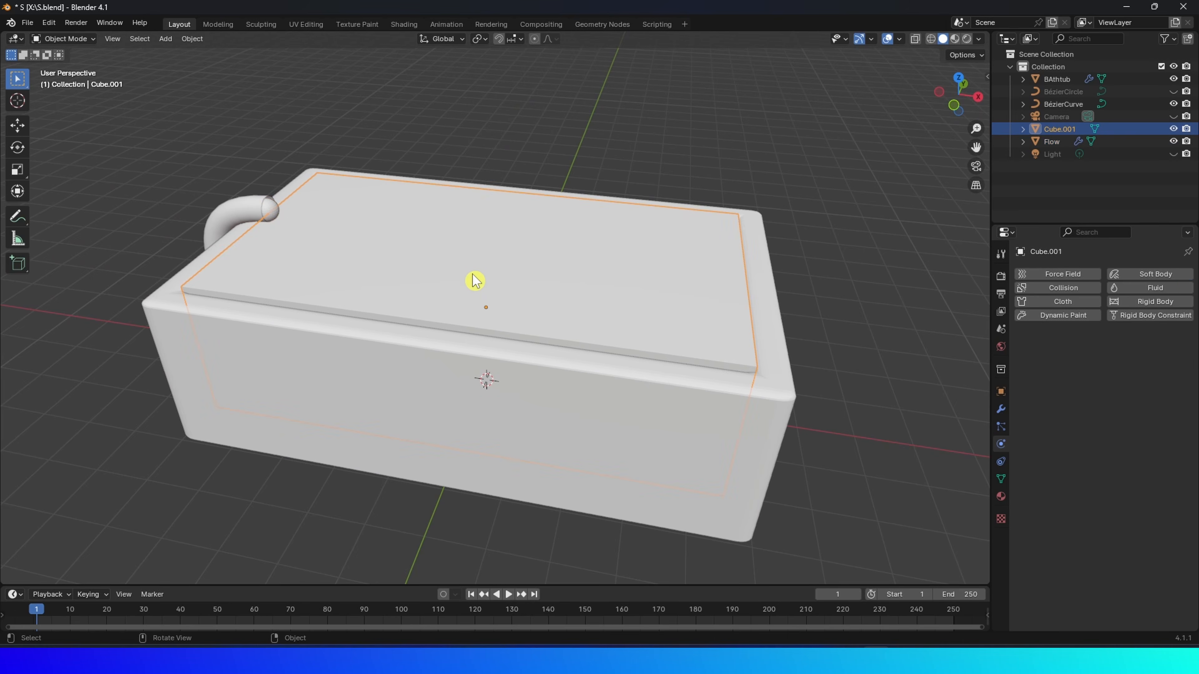
Raise the top face of Cube.001 along Z in edit mode until the box reaches just above the pipe, and return to object mode.
key(KP_1)
scroll(423, 212, up, 2)
shift+middle_drag(439, 207, 468, 250)
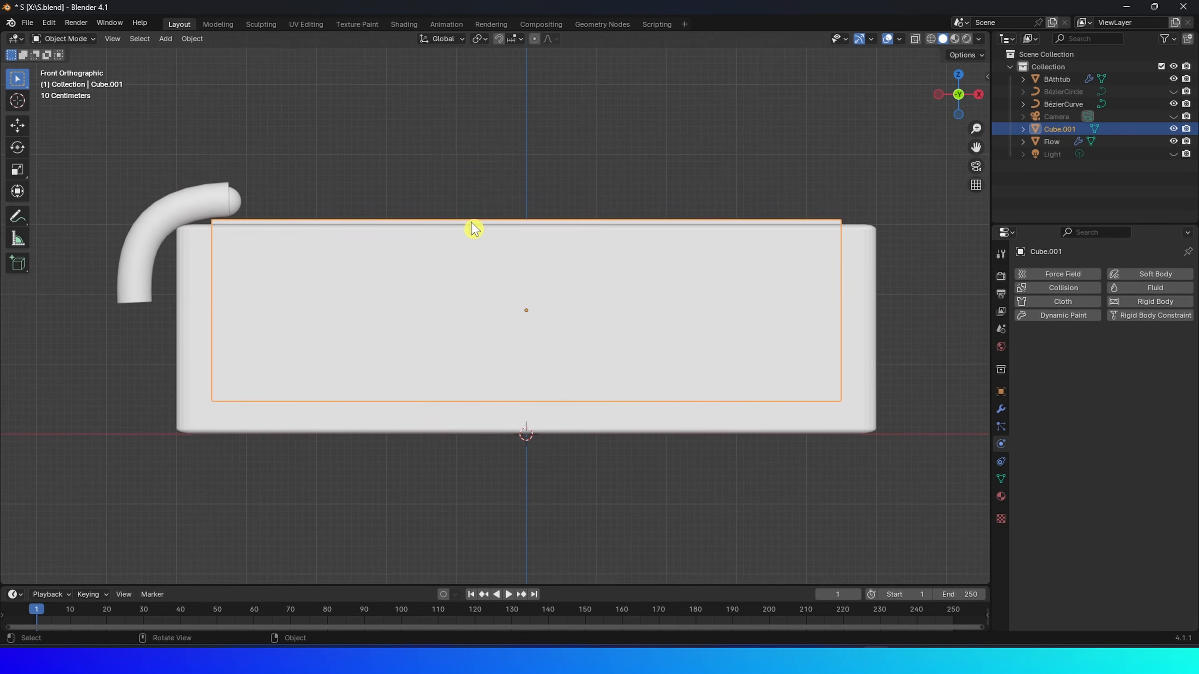
scroll(474, 230, up, 1)
key(Tab)
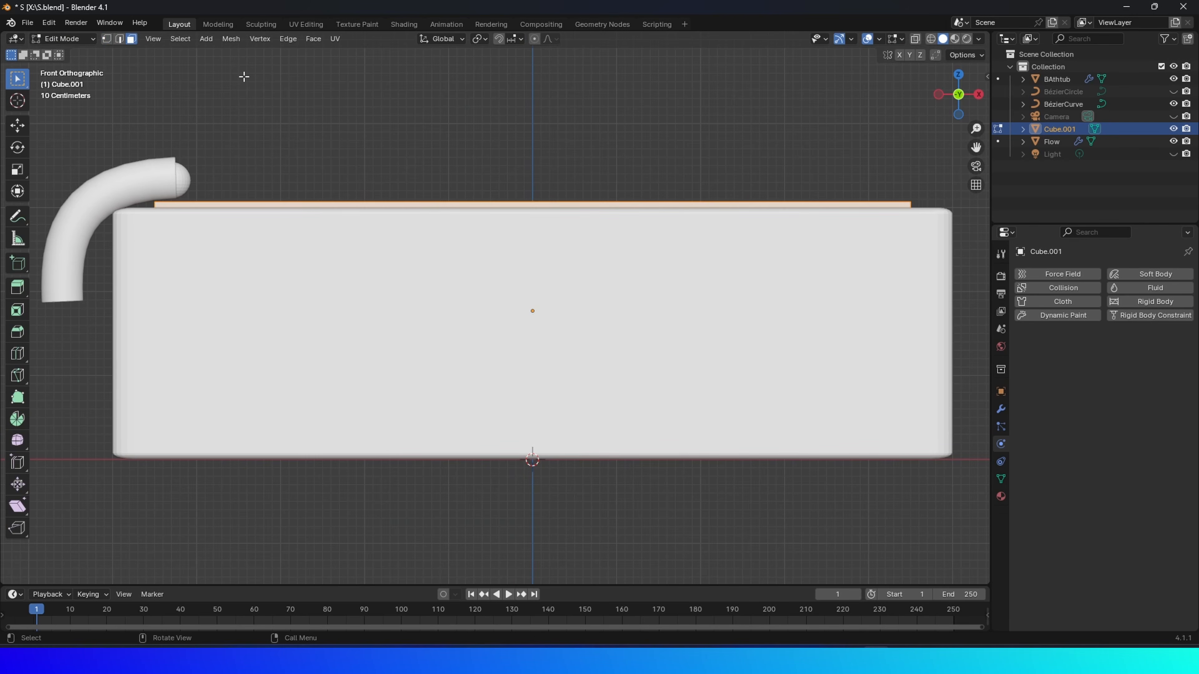
middle_drag(243, 76, 414, 195)
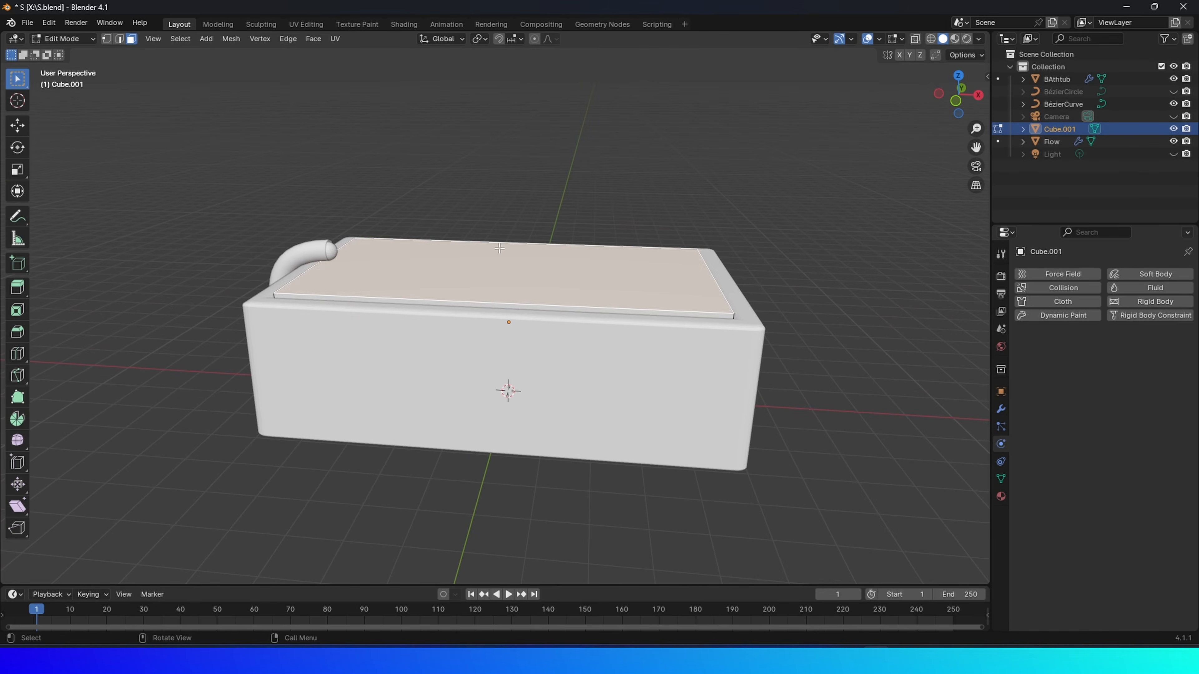
click(17, 126)
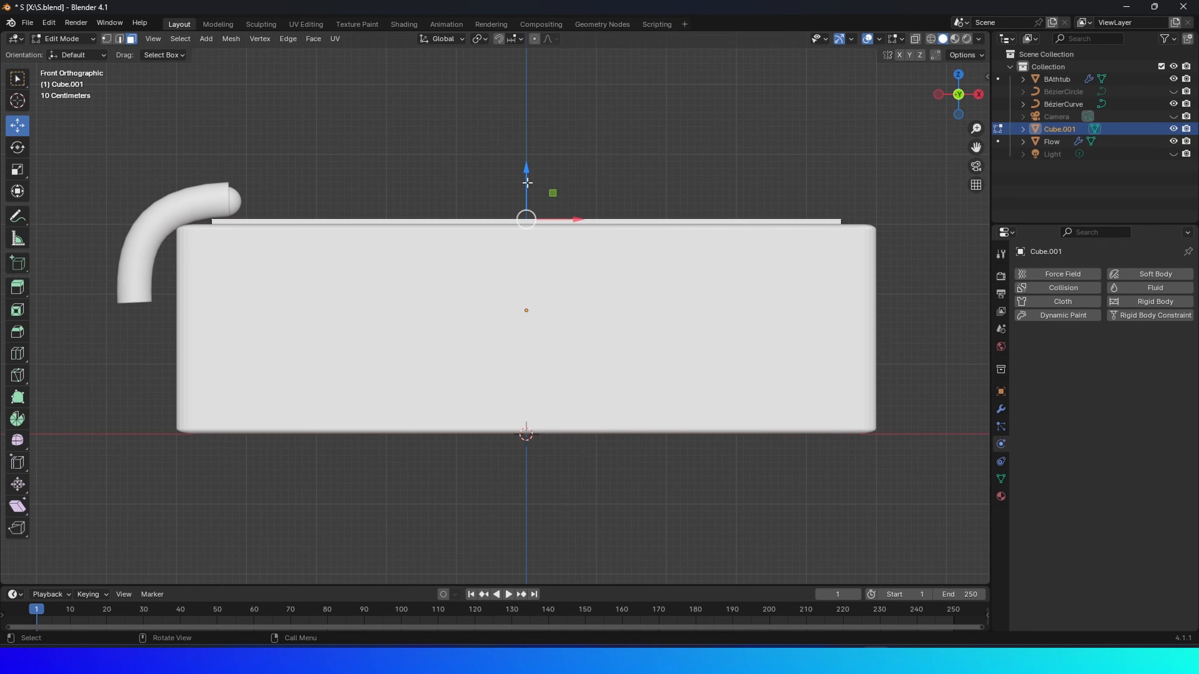
drag(527, 182, 527, 138)
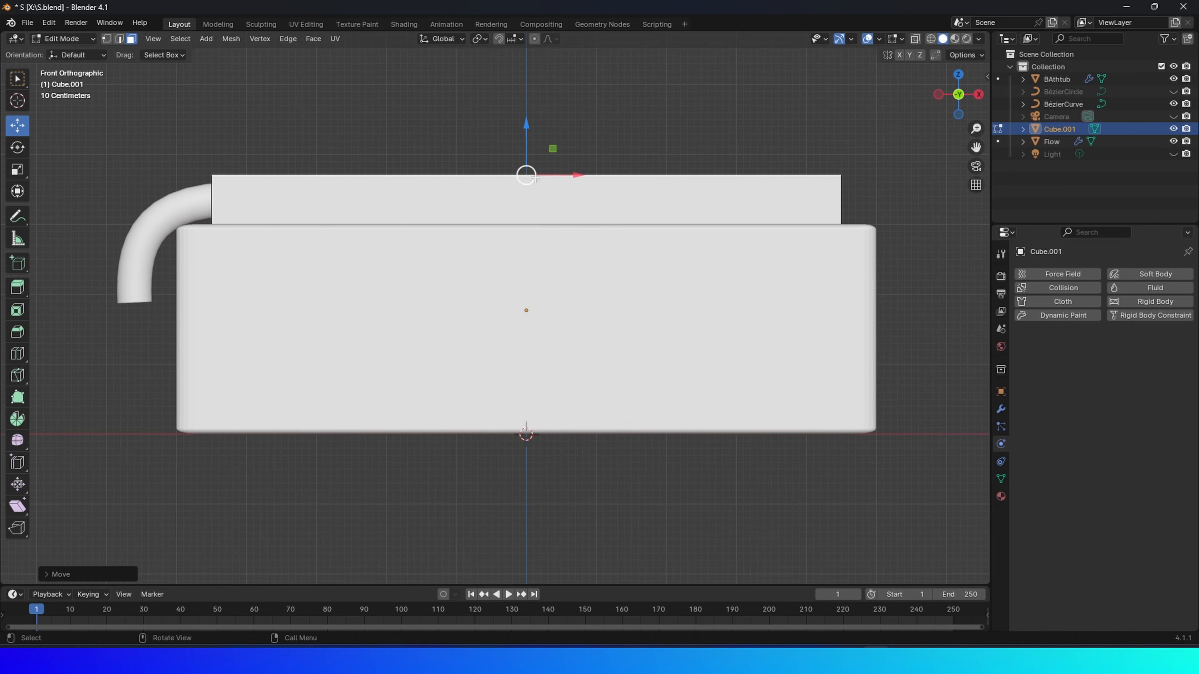
middle_drag(535, 177, 575, 224)
key(Tab)
scroll(574, 224, down, 3)
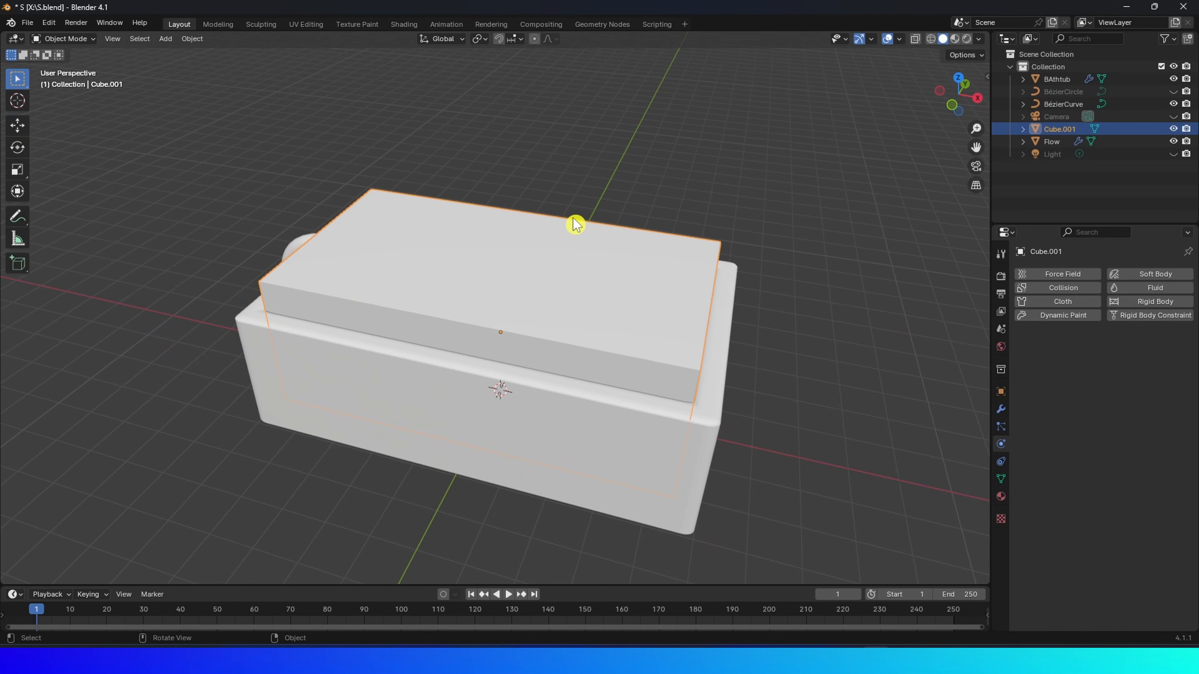
Rename Cube.001 as Domain.
double_click(1059, 129)
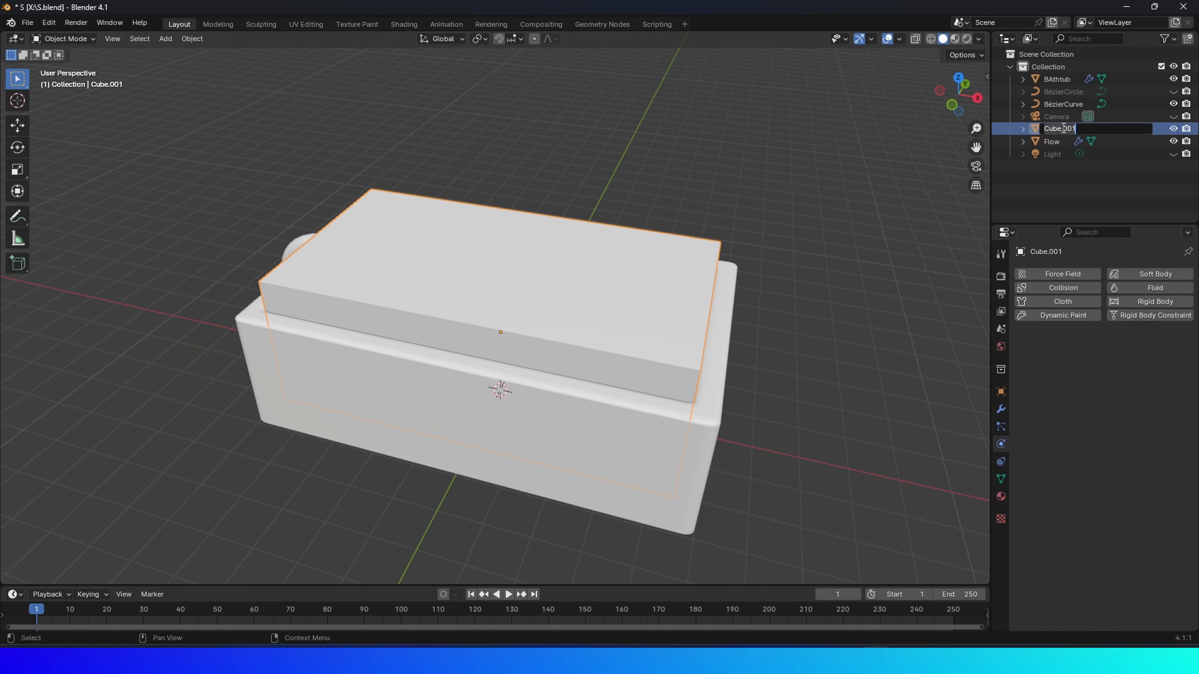
text(Domain)
key(Return)
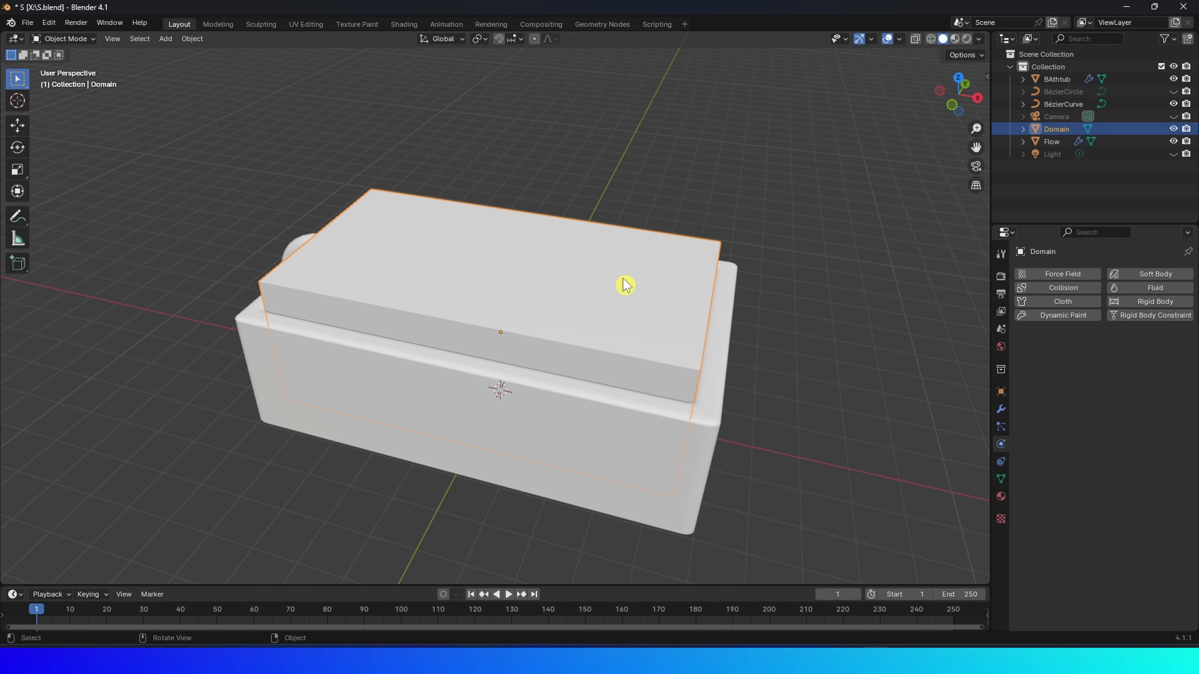
Add Fluid physics to the Domain box, with fluid type Domain and domain type Liquid.
click(1136, 290)
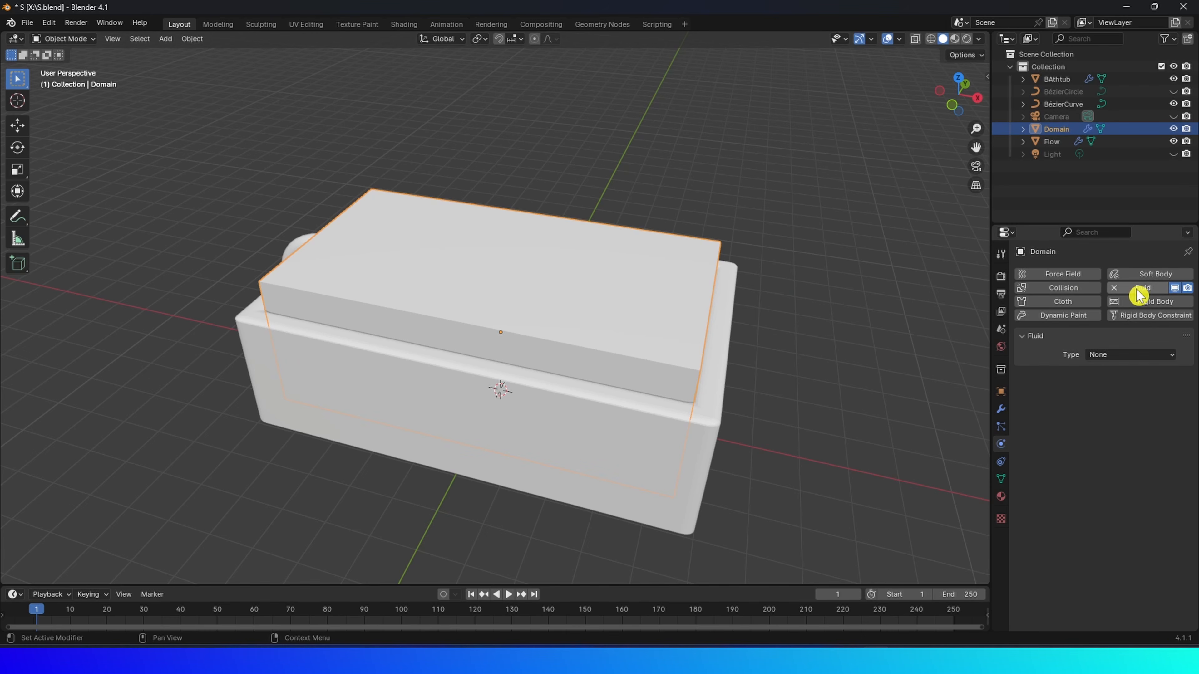
click(1126, 355)
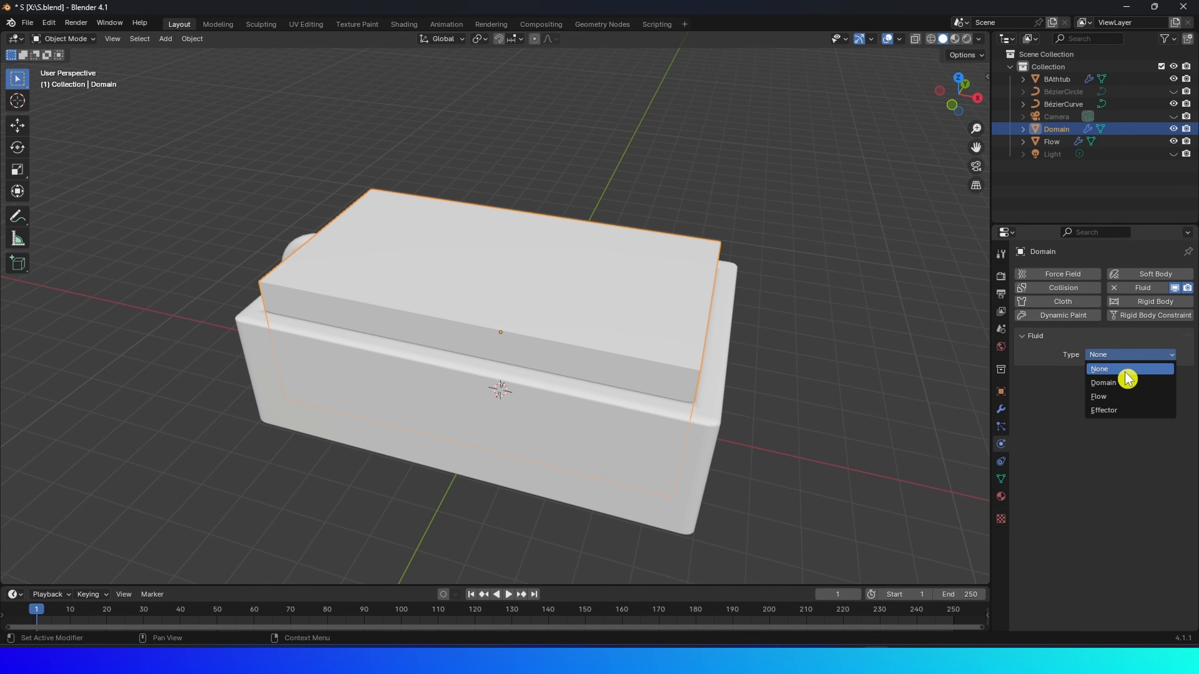
click(1118, 383)
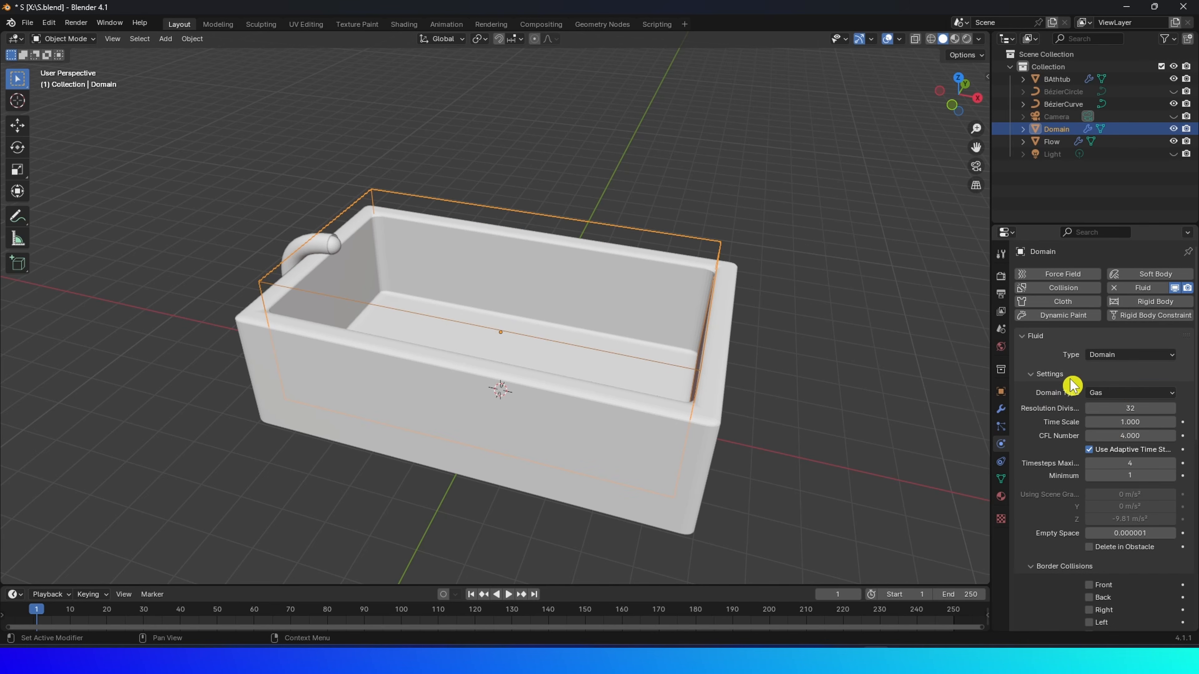
click(1118, 392)
click(1113, 421)
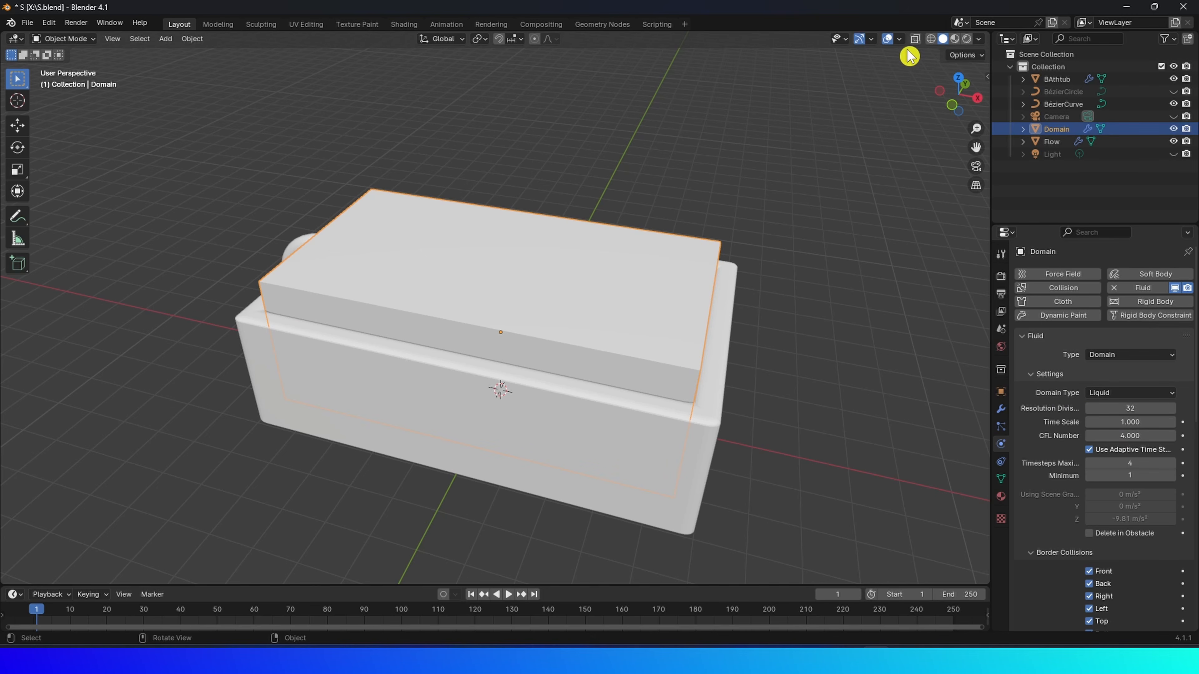
Switch the viewport to wireframe shading and increase the liquid domain's resolution divisions.
click(930, 39)
scroll(629, 295, up, 1)
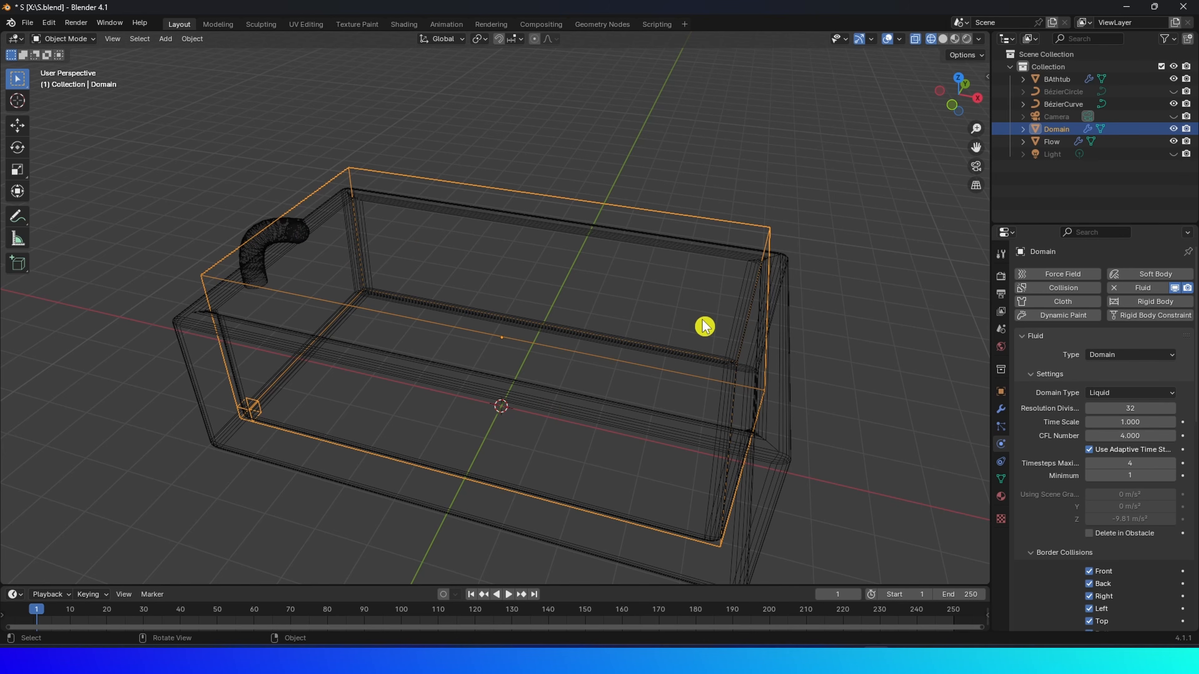
drag(990, 411, 960, 410)
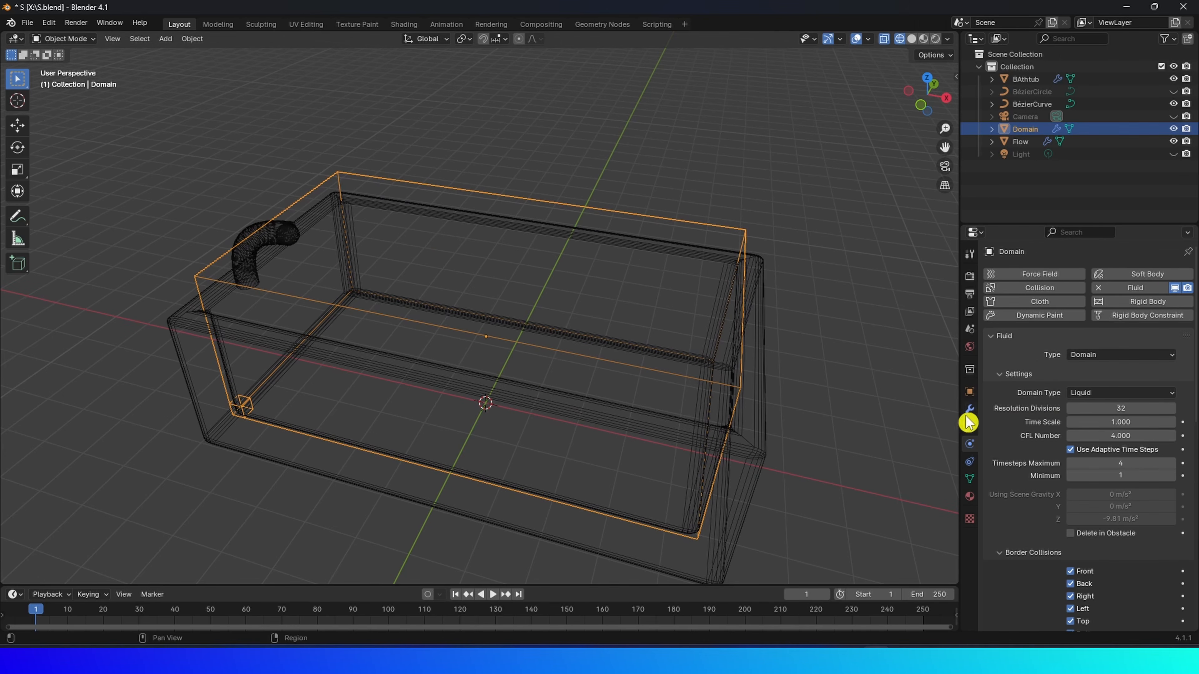
click(1121, 411)
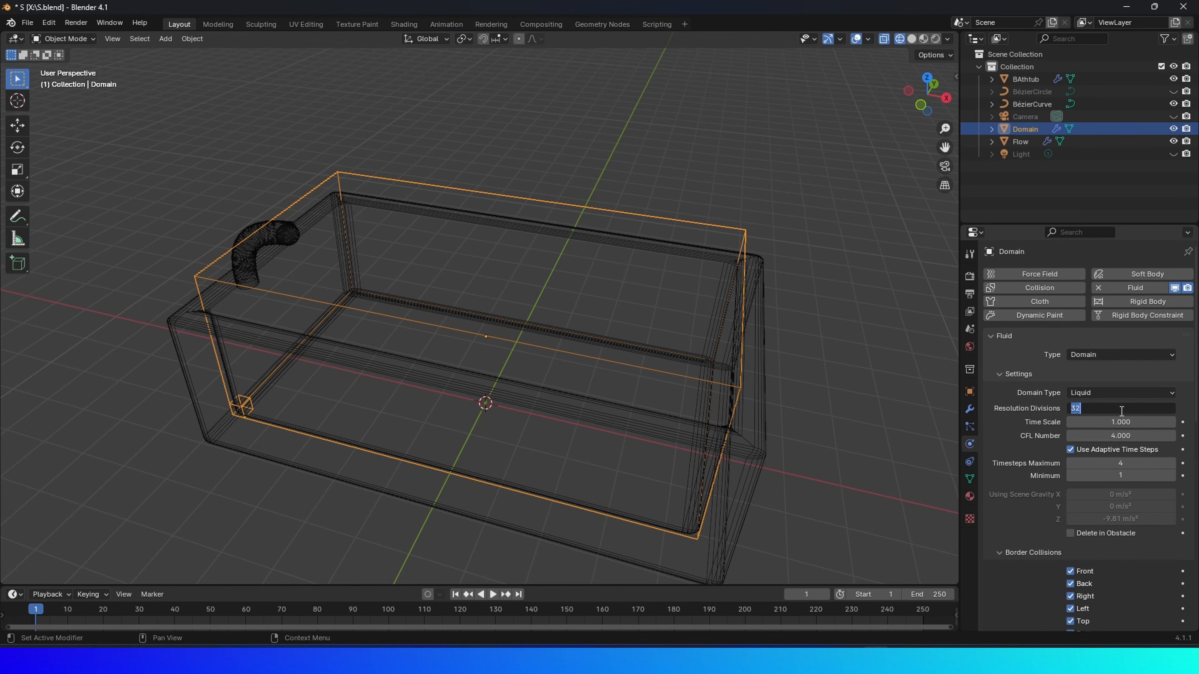
key(Return)
Review the domain's border collision and liquid settings, and open its particle system settings.
scroll(1017, 423, down, 7)
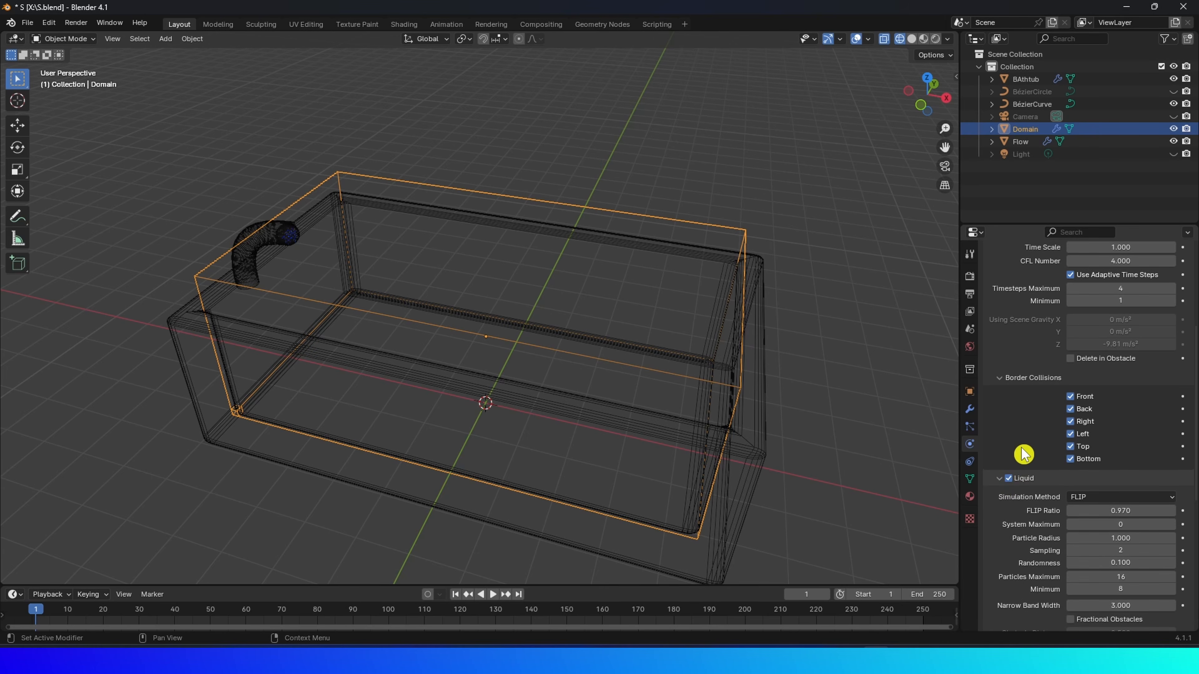
click(969, 427)
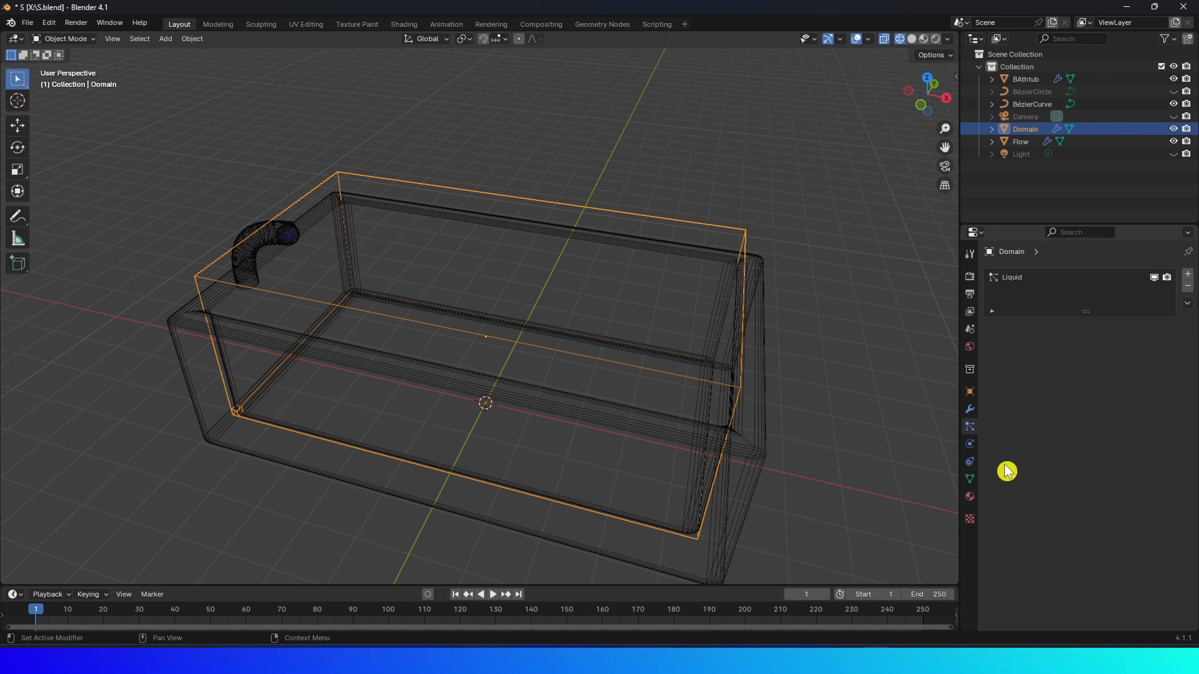
Set the Domain's fluid cache folder to the blend file's own directory (//).
click(972, 443)
scroll(1025, 393, down, 10)
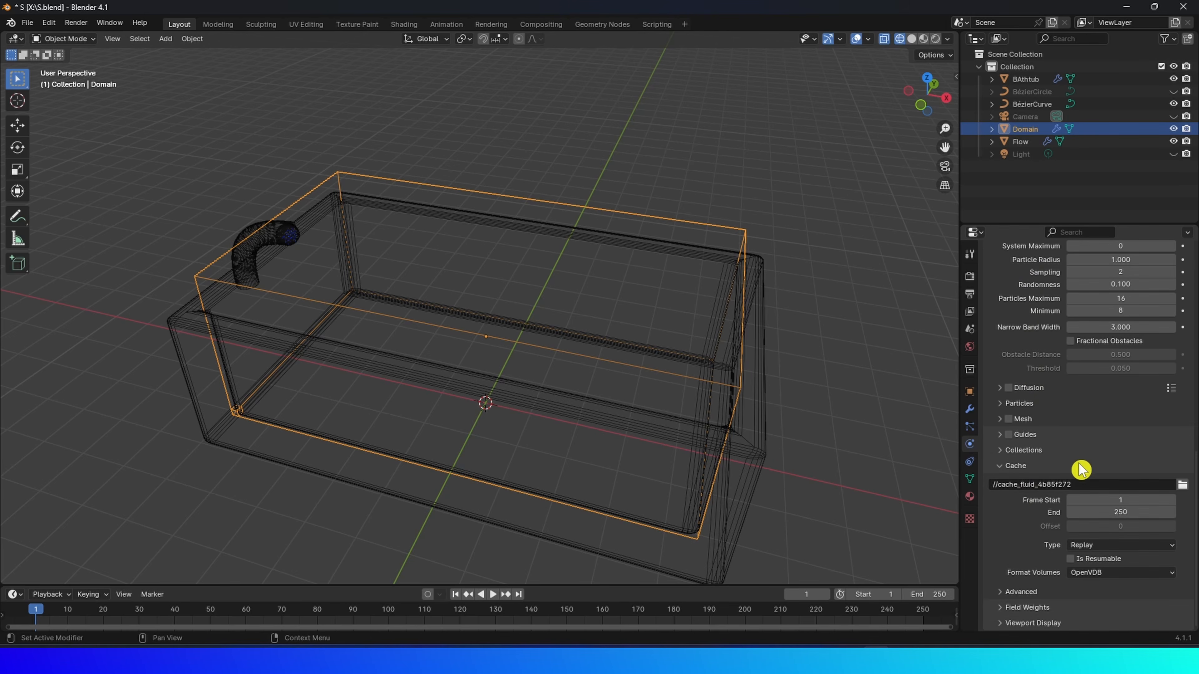
click(1182, 485)
click(832, 503)
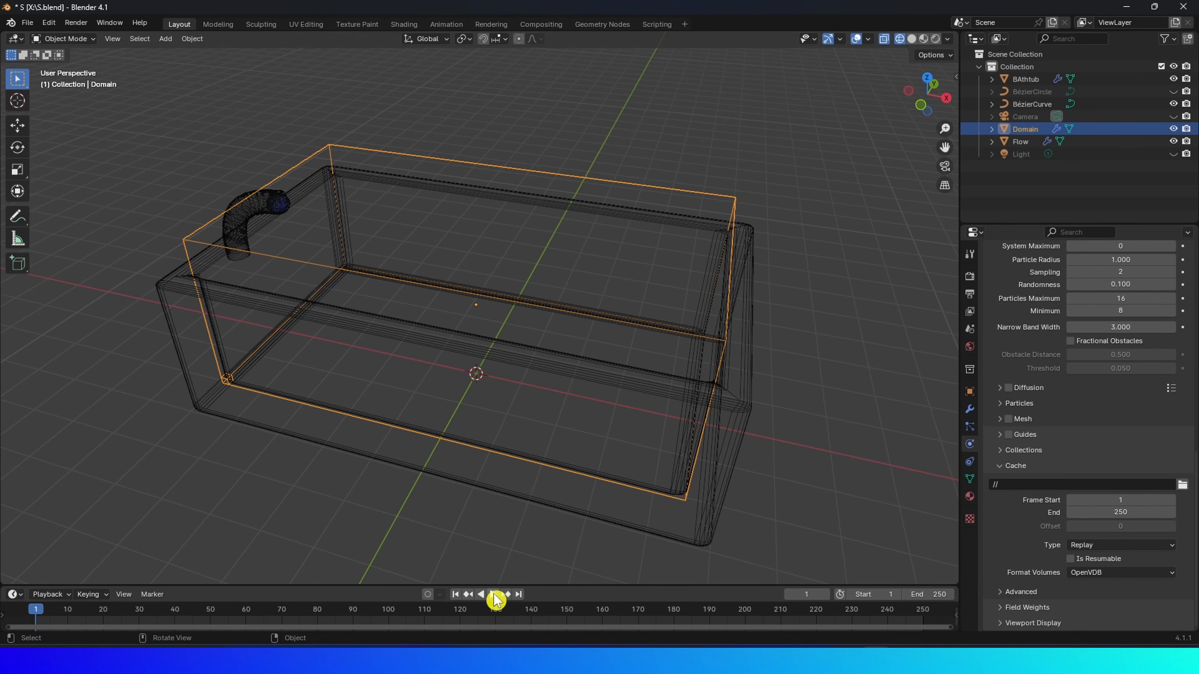
Play the liquid simulation to preview the water pouring into the tub, and return to the first frame.
click(494, 594)
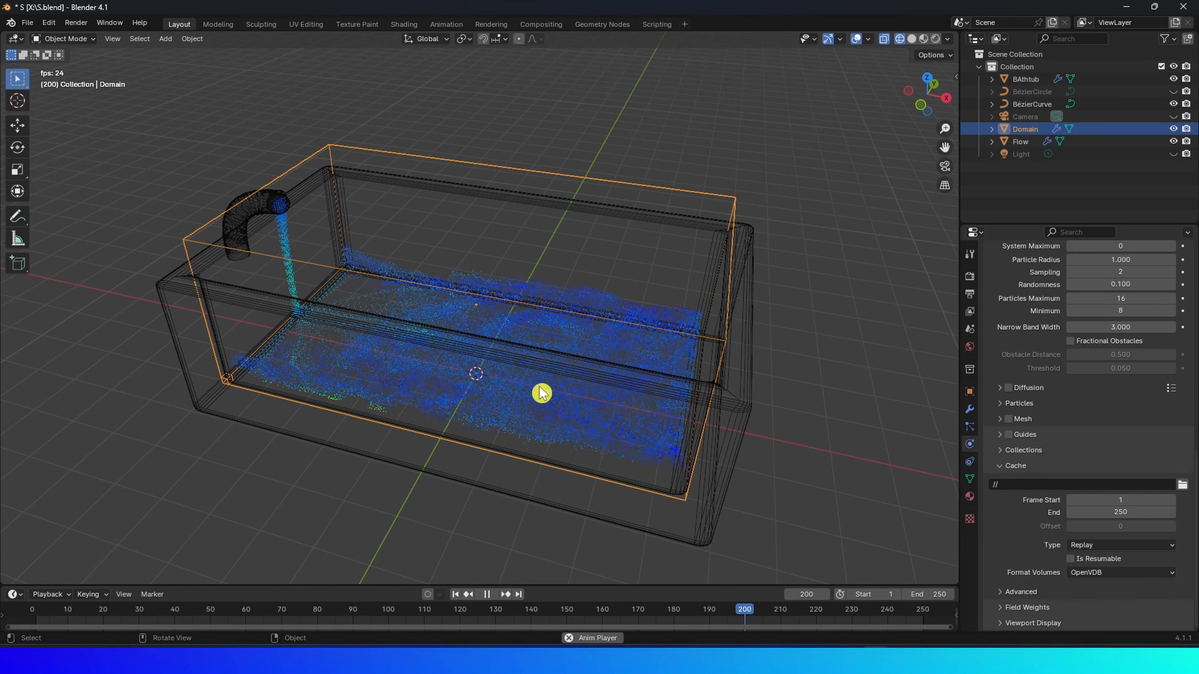
click(487, 594)
click(455, 594)
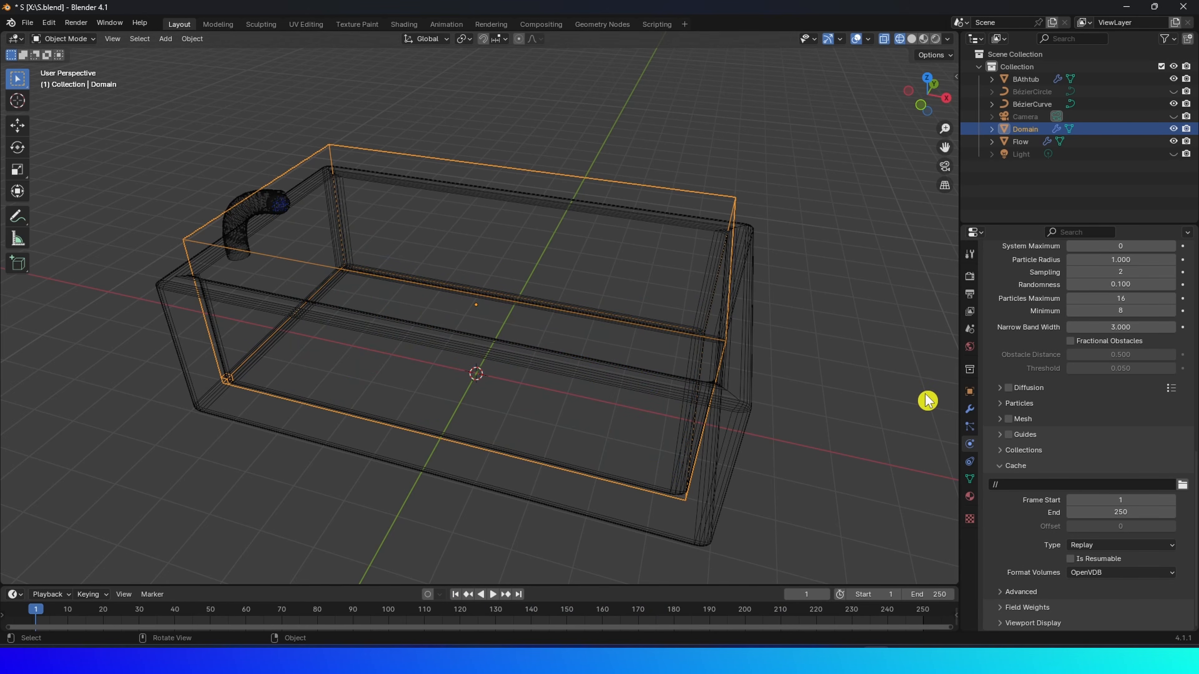
Enable Initial Velocity on the Flow sphere's fluid settings and set its Initial X to 12 m/s.
click(1021, 142)
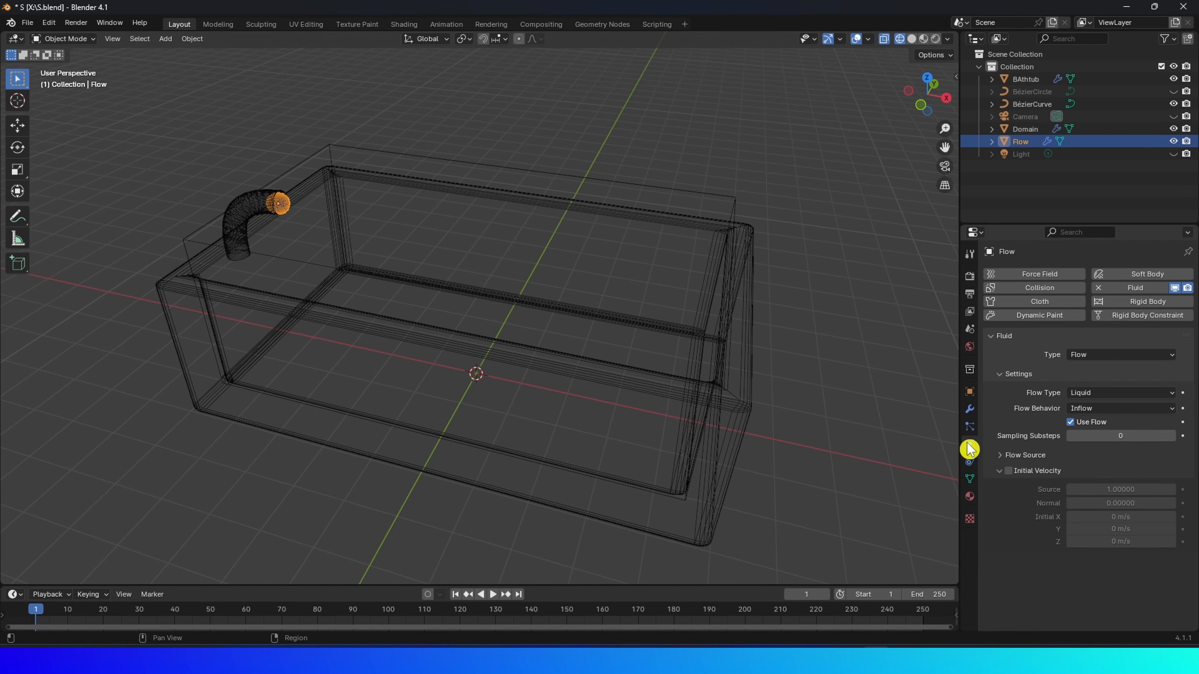
click(1008, 472)
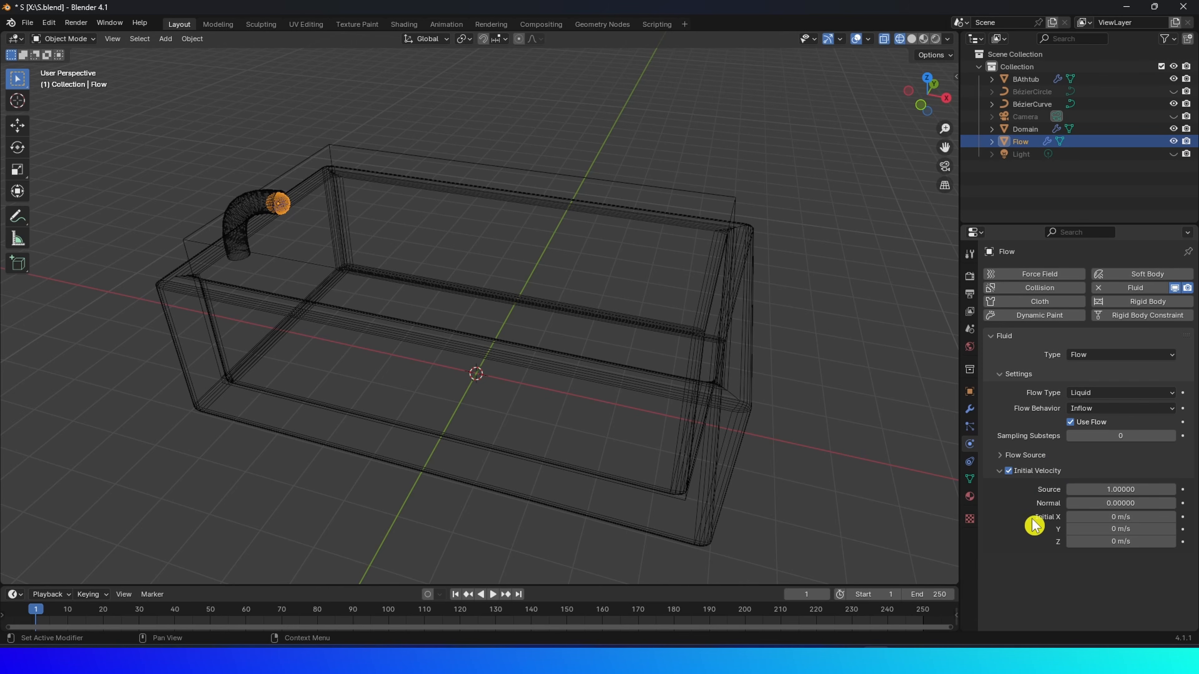
click(1120, 516)
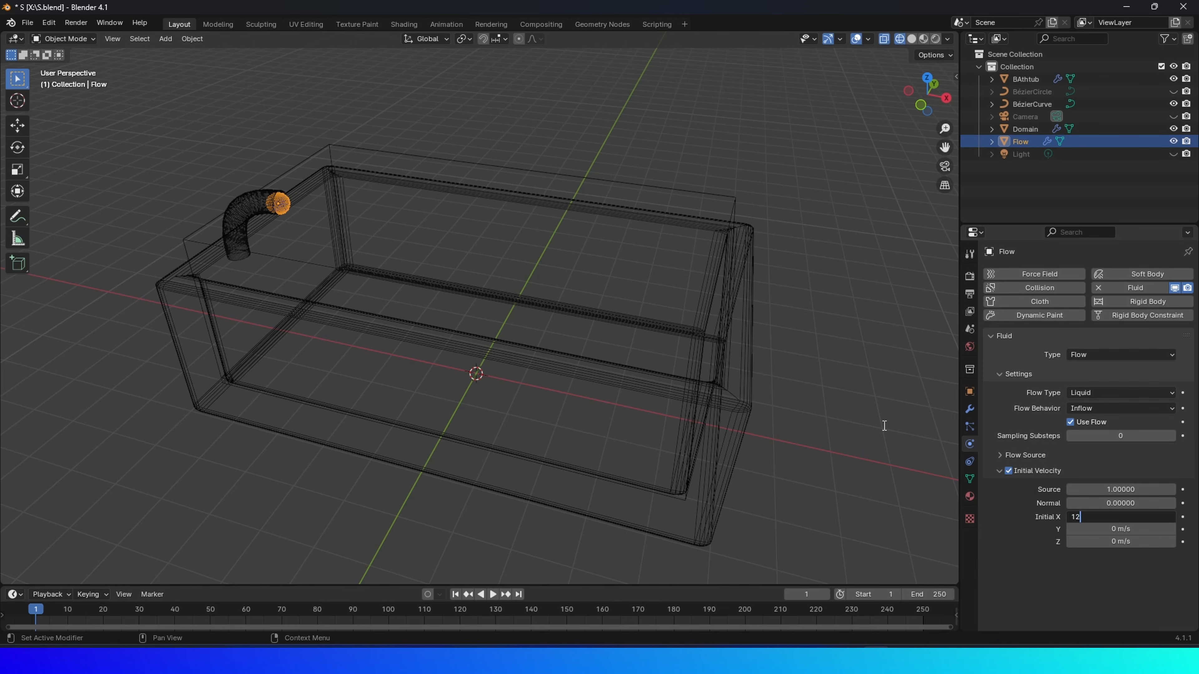
text(12)
key(Return)
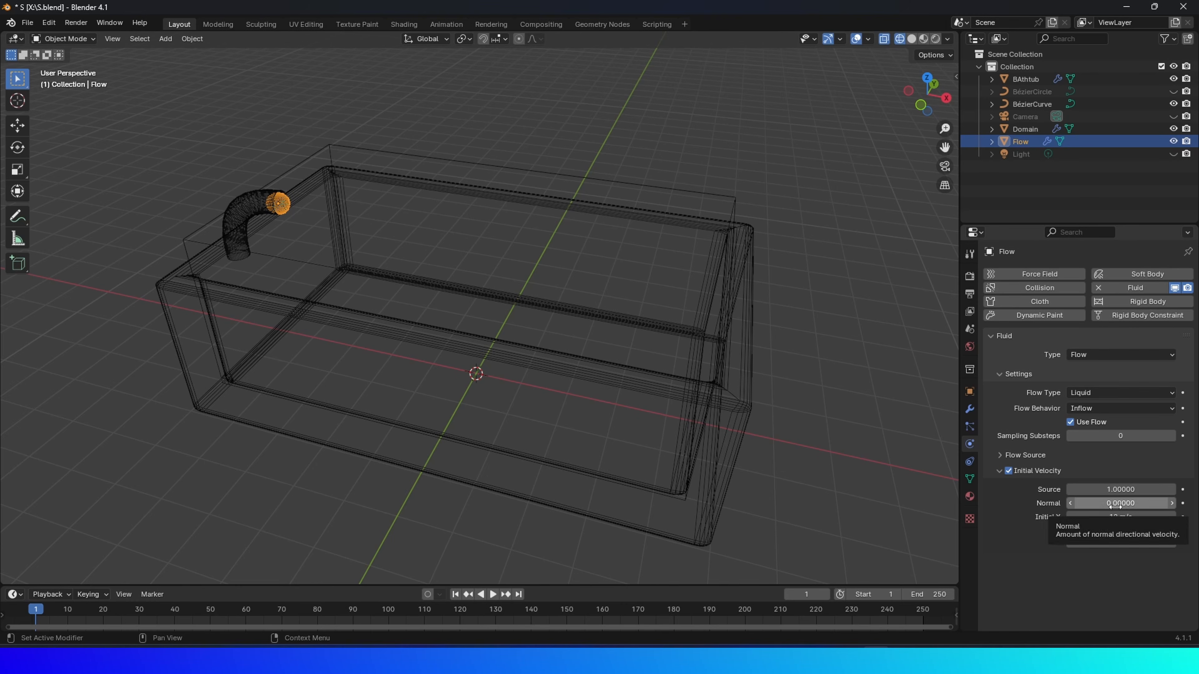
Raise the Domain's resolution divisions to 64 and preview the simulation, ending back at the first frame.
click(1025, 129)
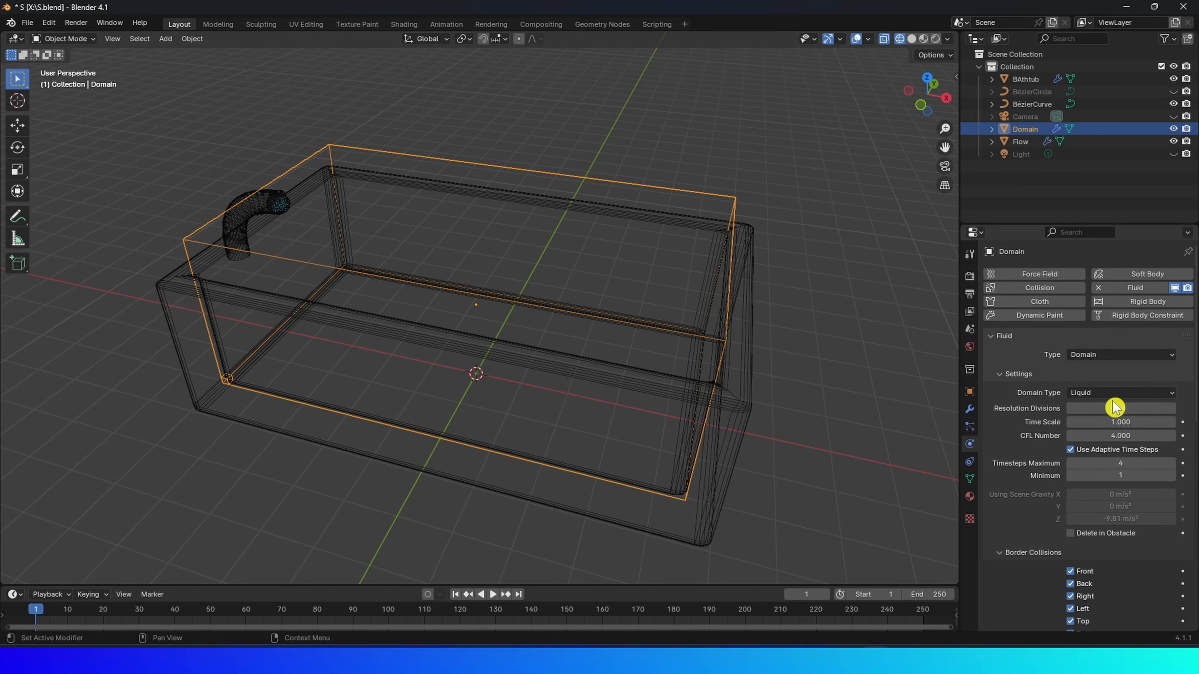
click(1172, 409)
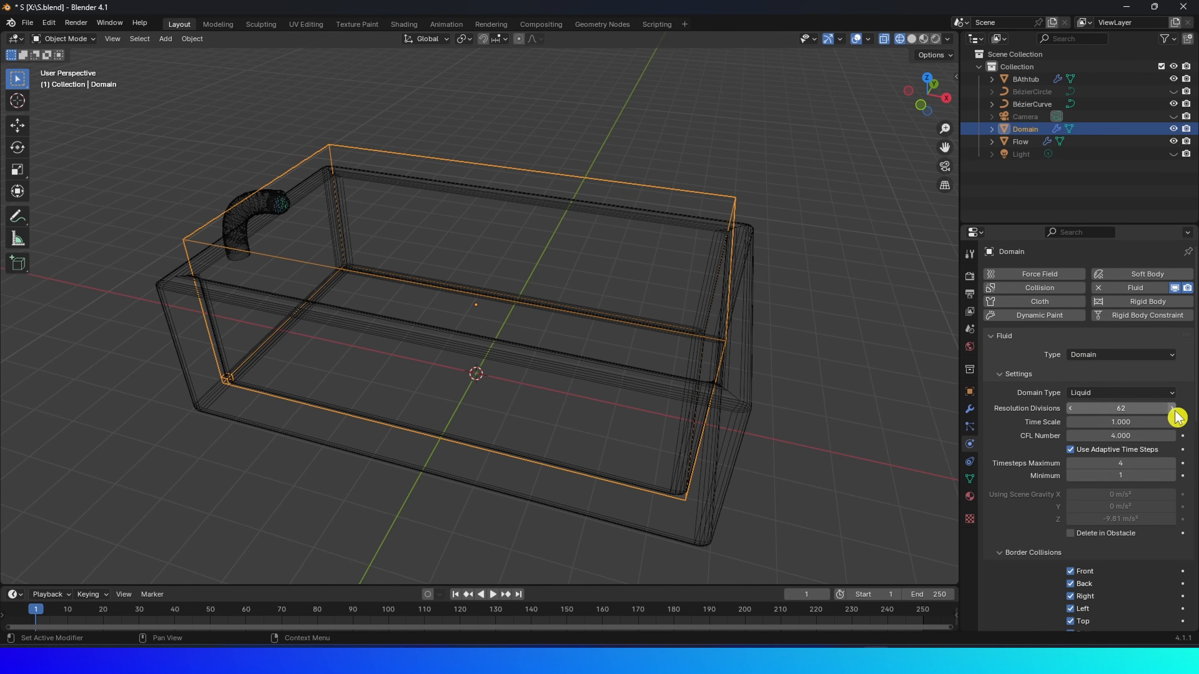
click(1172, 409)
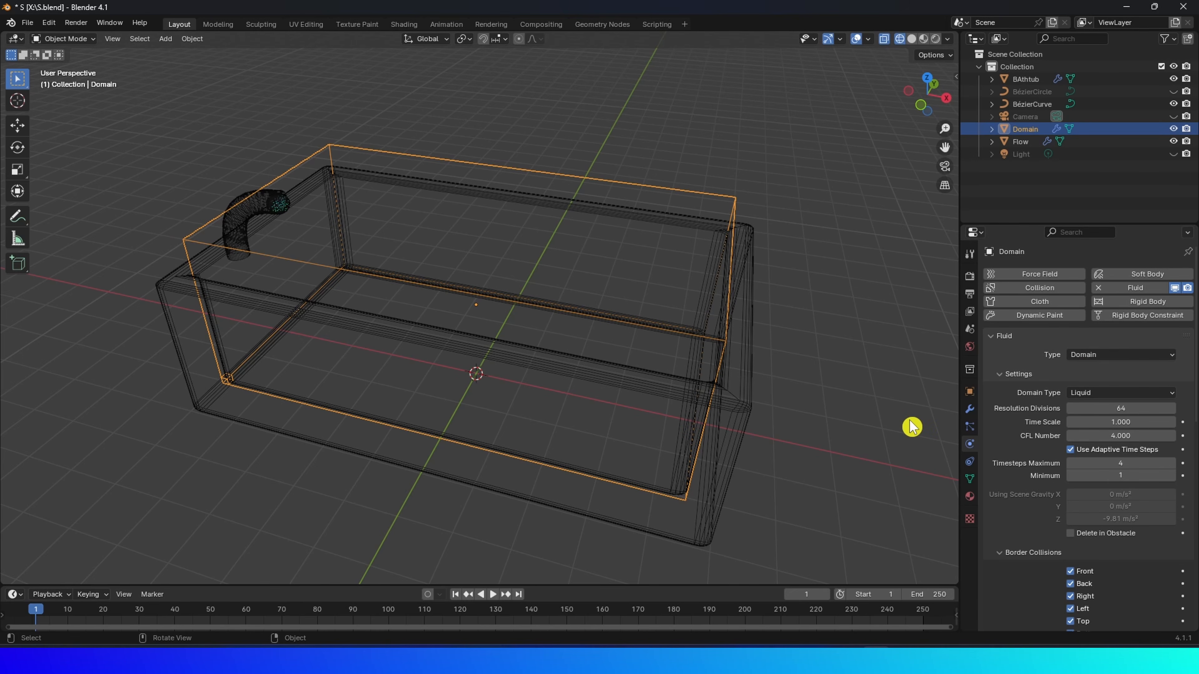
click(495, 596)
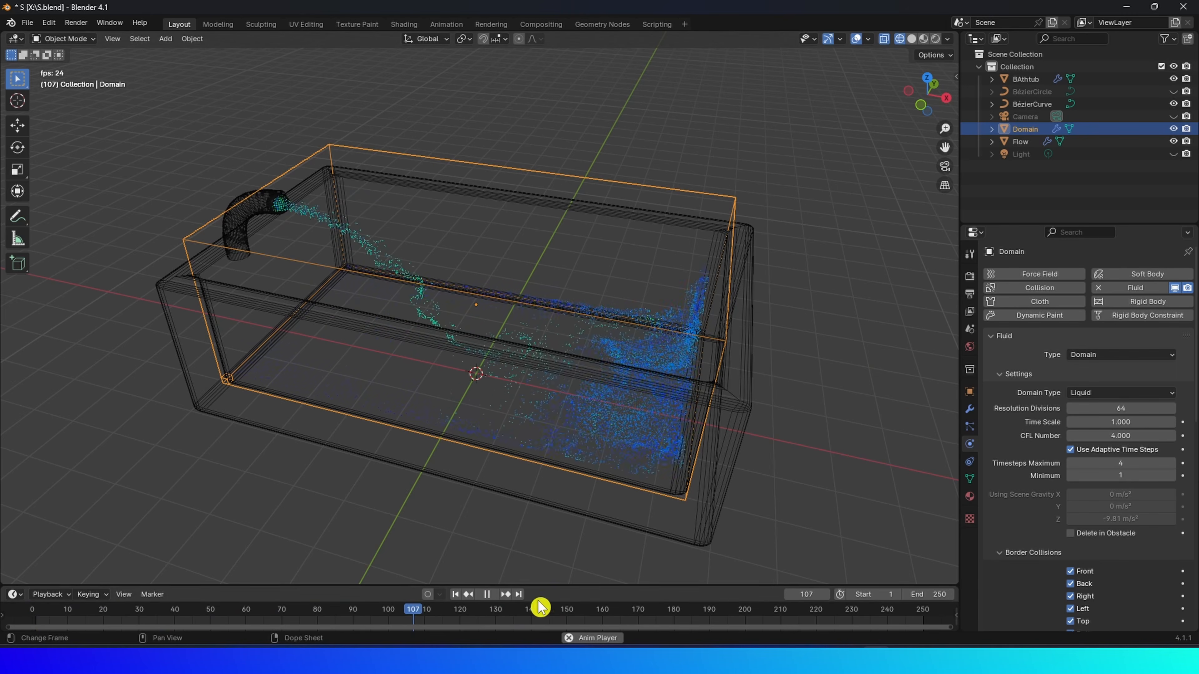
key(Escape)
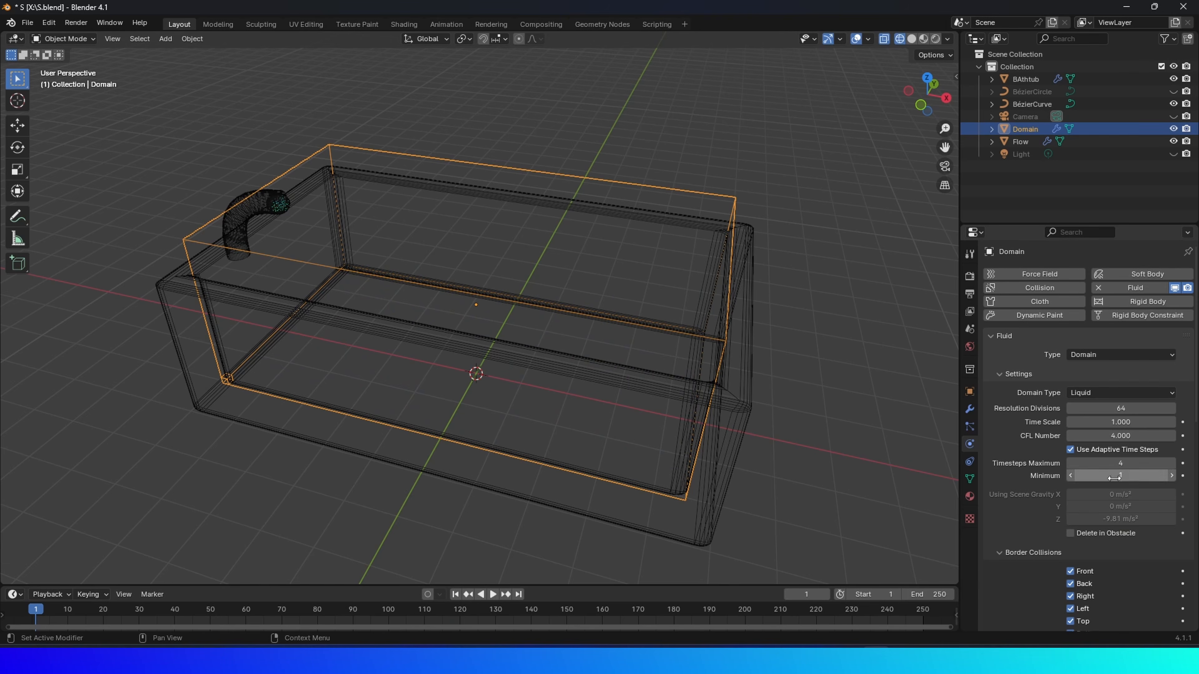
Set the Flow sphere's Initial X velocity to 14 m/s.
click(283, 211)
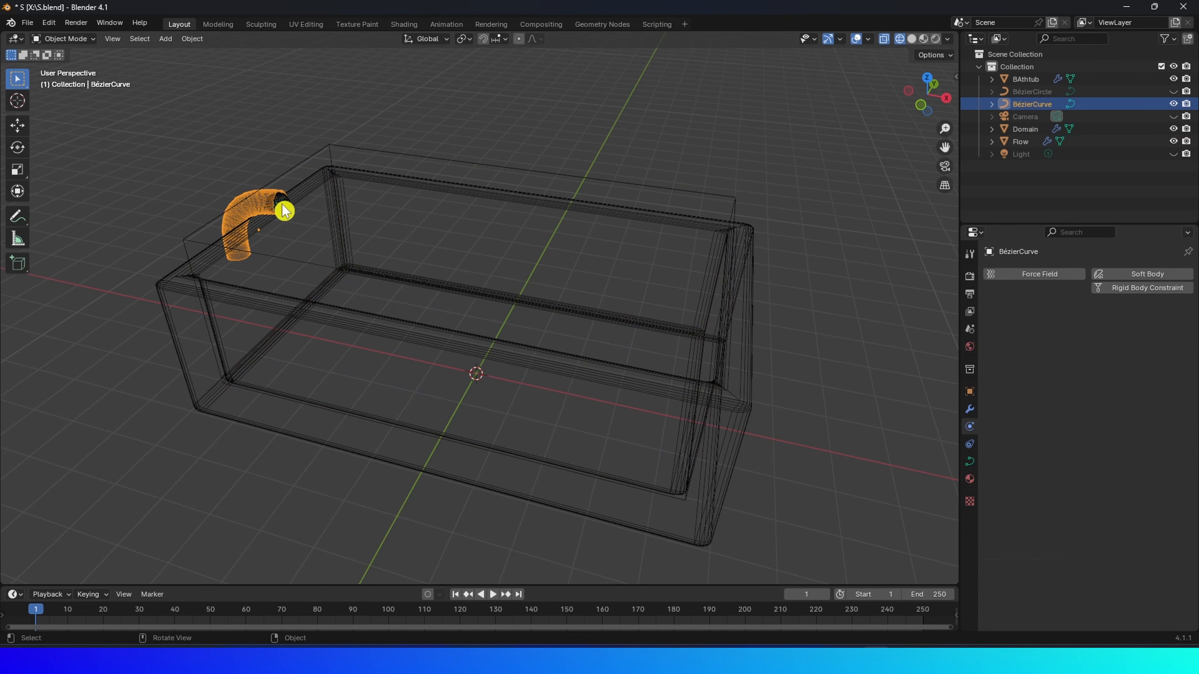
click(1022, 142)
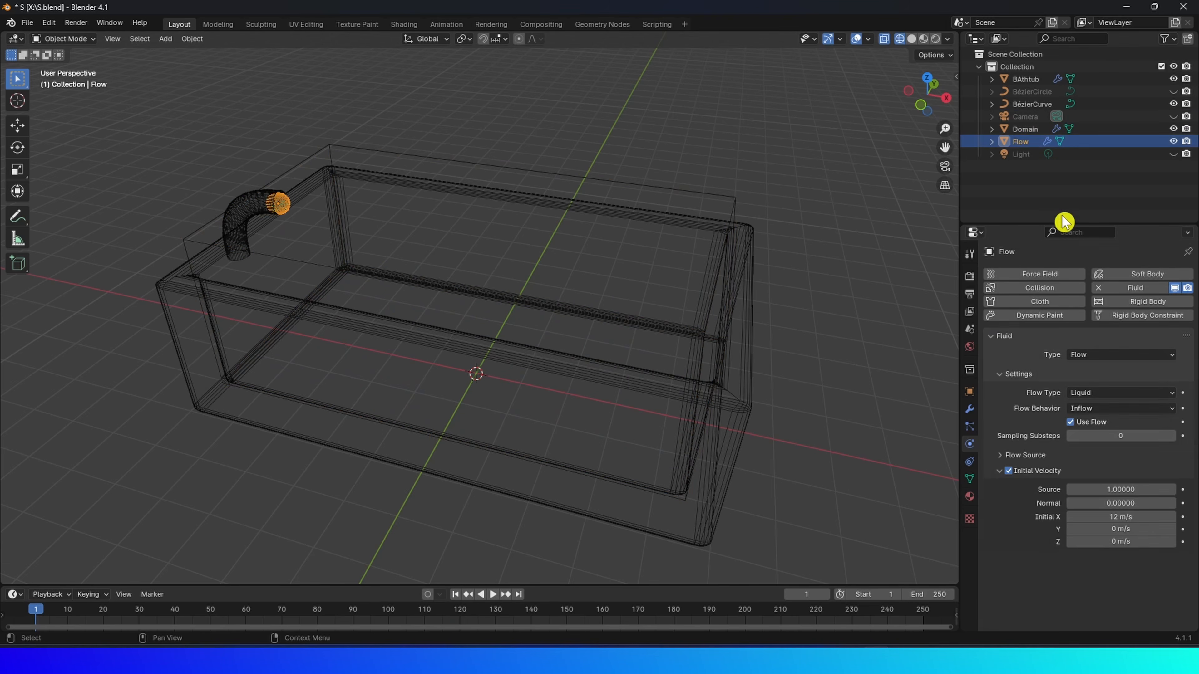
click(1121, 517)
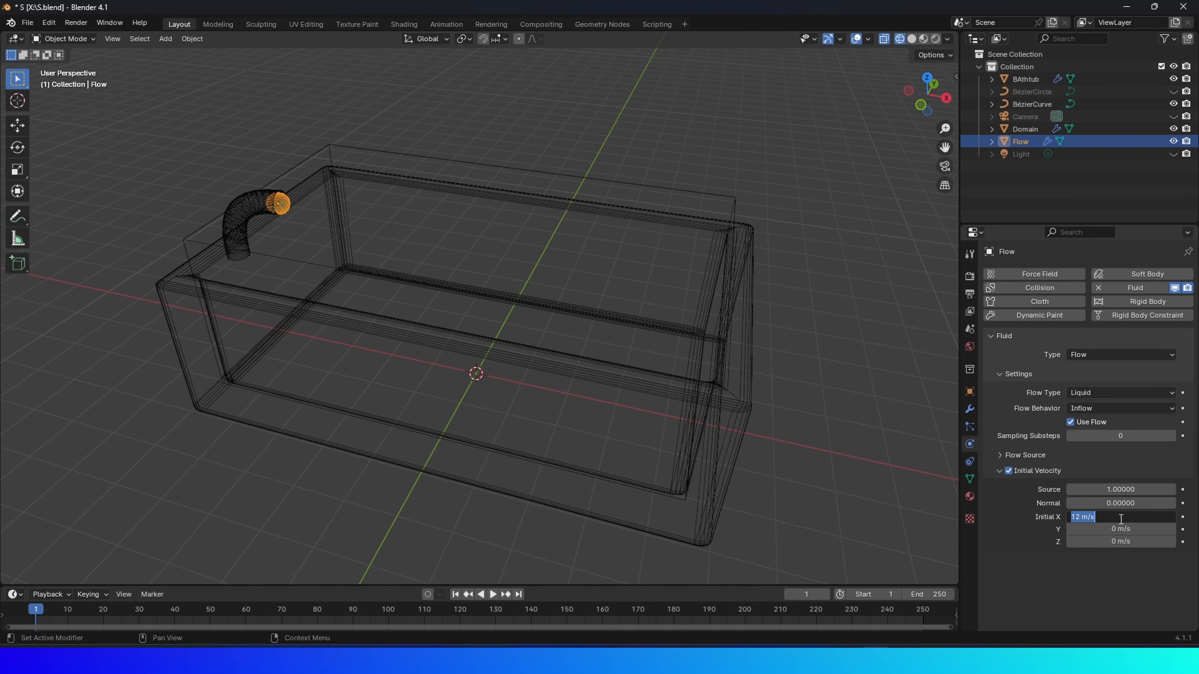
key(Return)
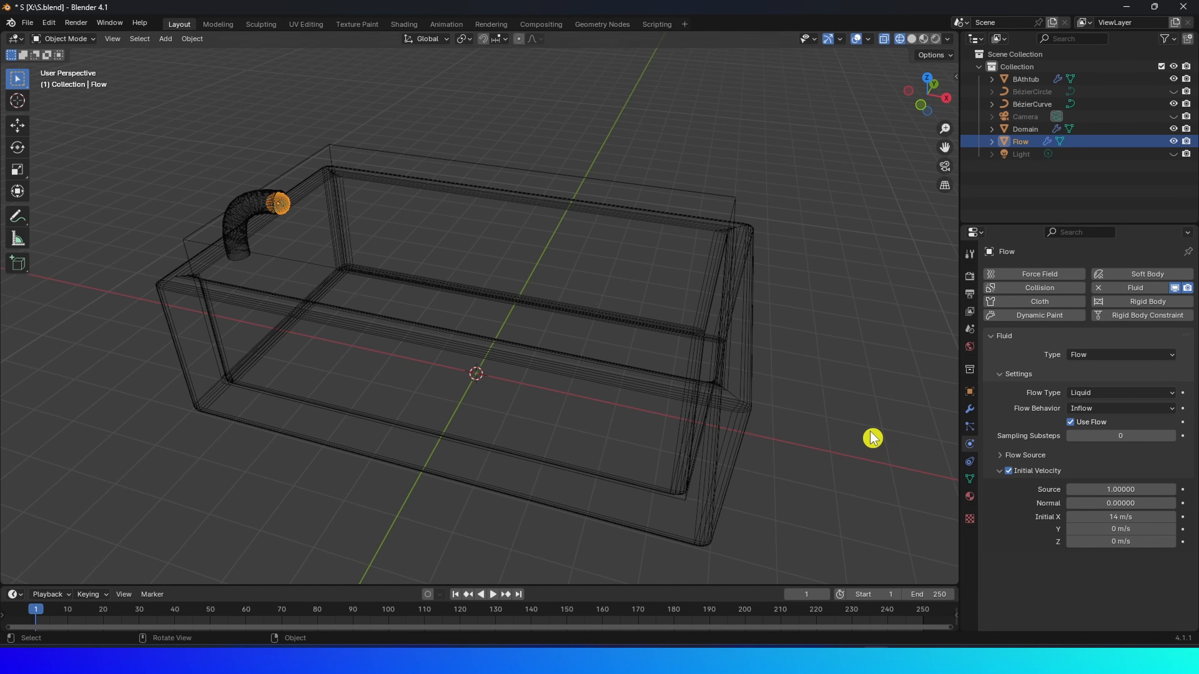
Select the Domain and play the simulation to check the faster inflow, ending back at the first frame.
click(1034, 130)
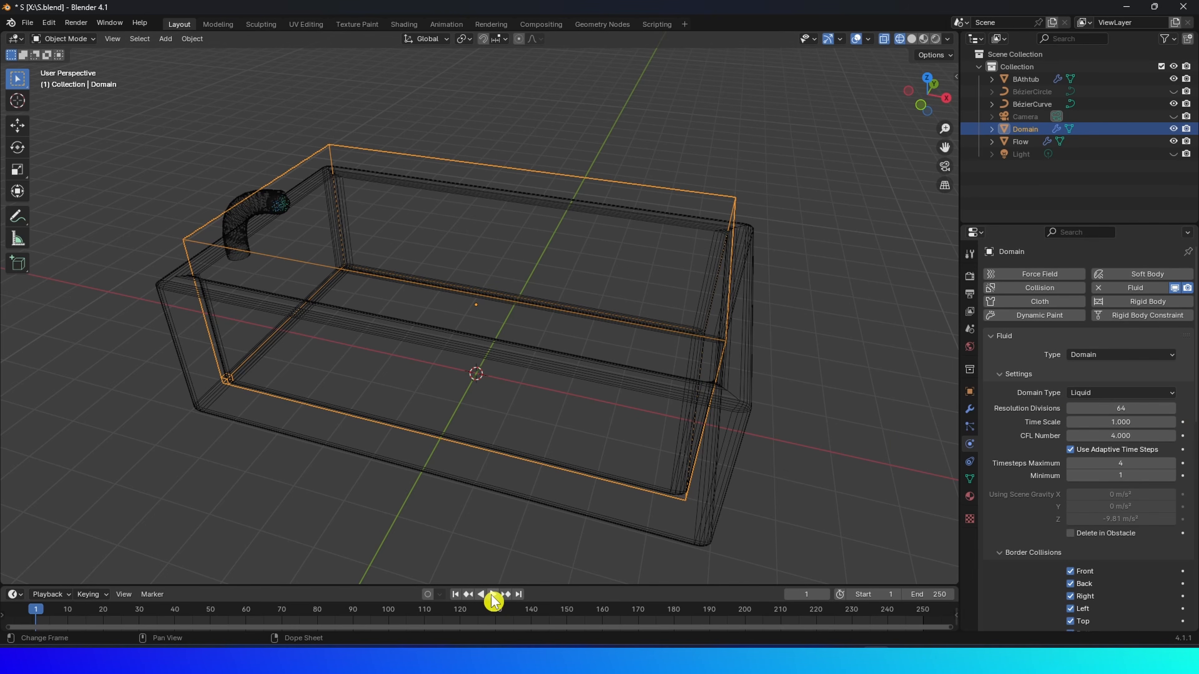
click(493, 595)
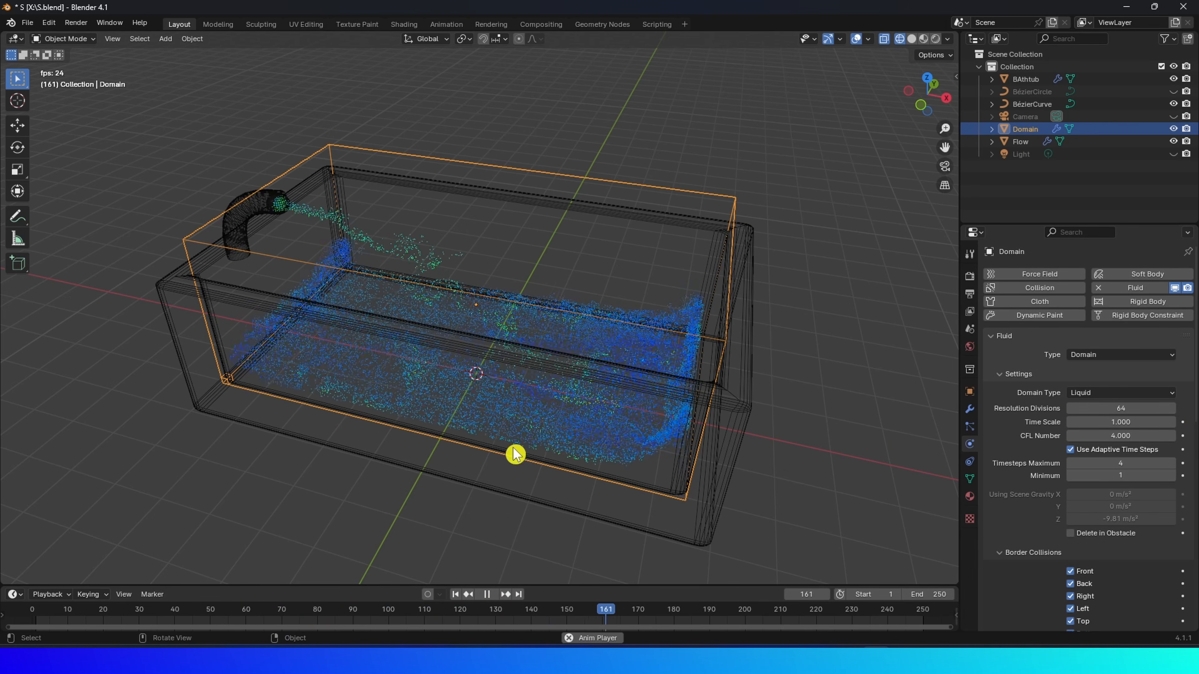
key(Escape)
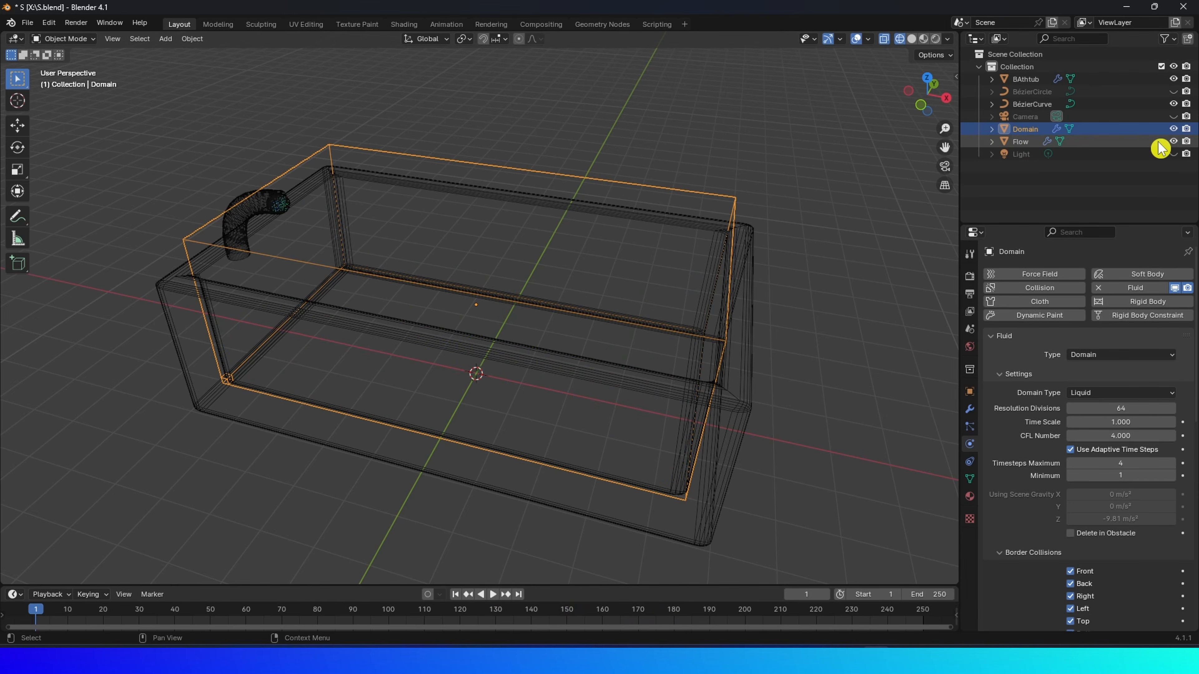
Switch the viewport to rendered shading with Scene World lighting turned off, and unhide the Light.
click(1174, 141)
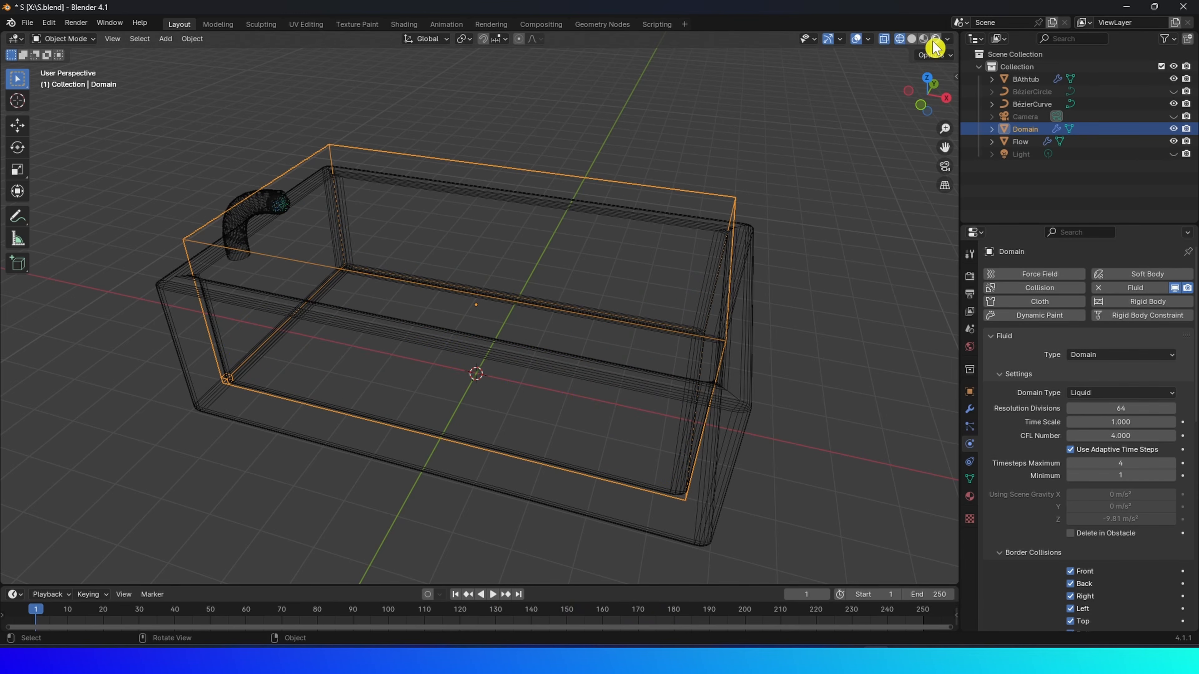
click(934, 40)
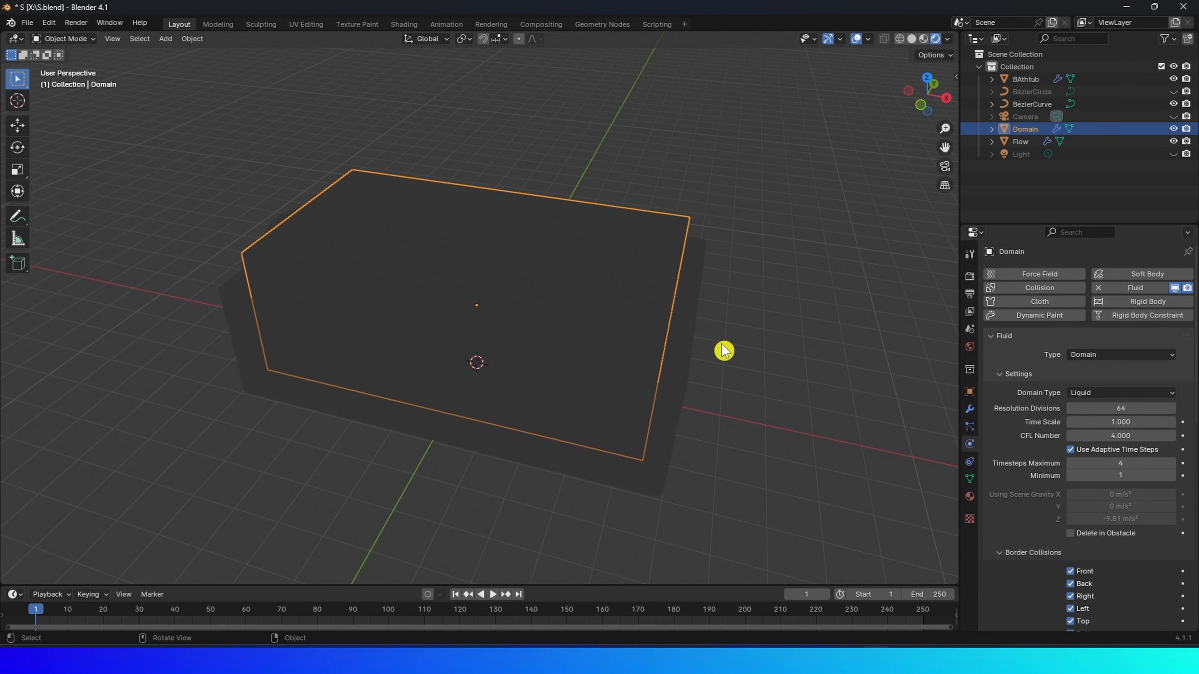
click(1174, 154)
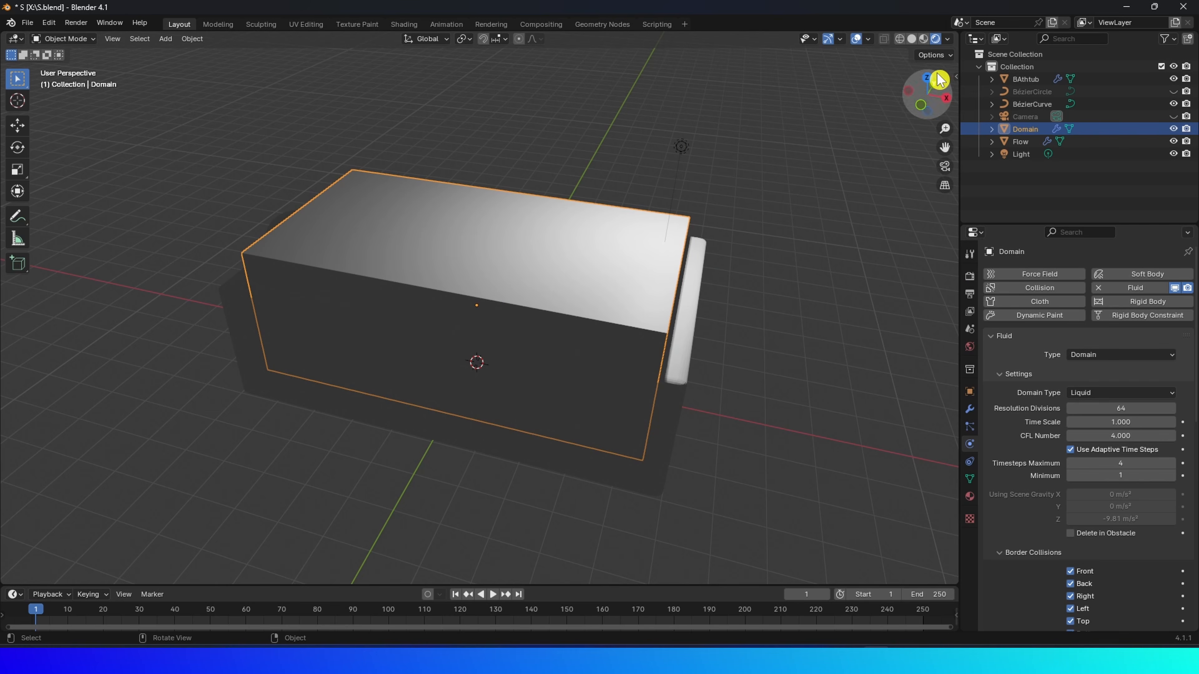
click(947, 39)
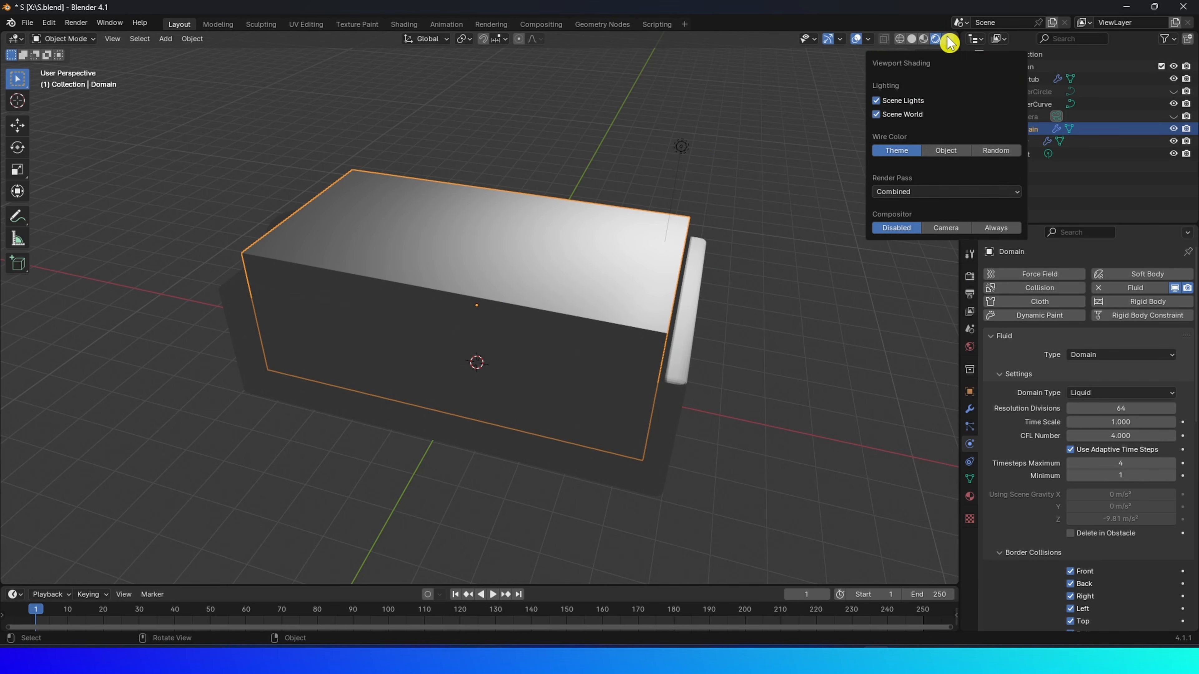
click(876, 115)
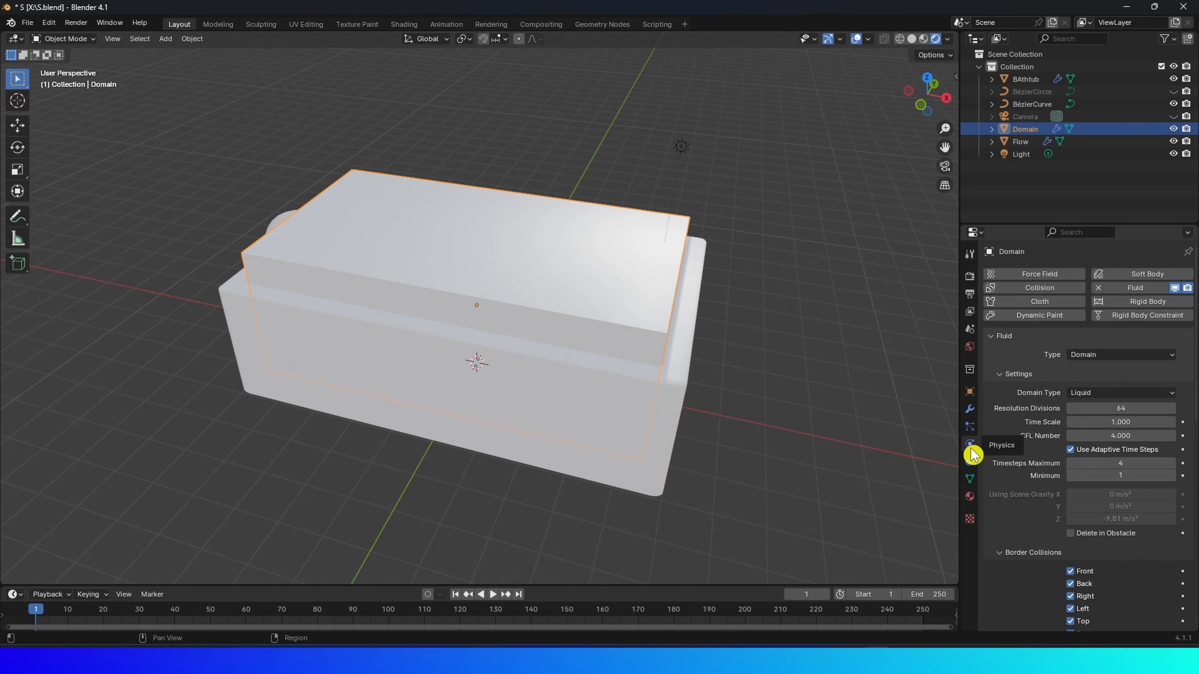
Set the Domain's cache type to Modular with Is Resumable enabled, and bake the fluid data.
scroll(1047, 461, down, 10)
scroll(1048, 460, down, 8)
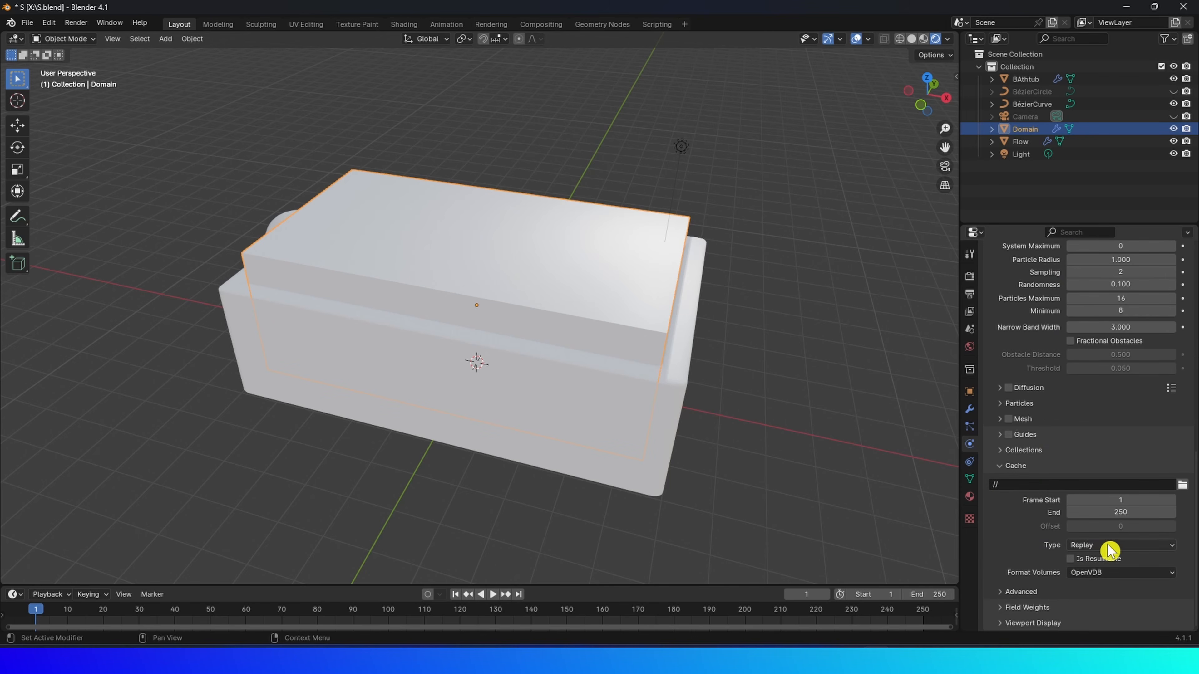
click(1112, 548)
click(1108, 578)
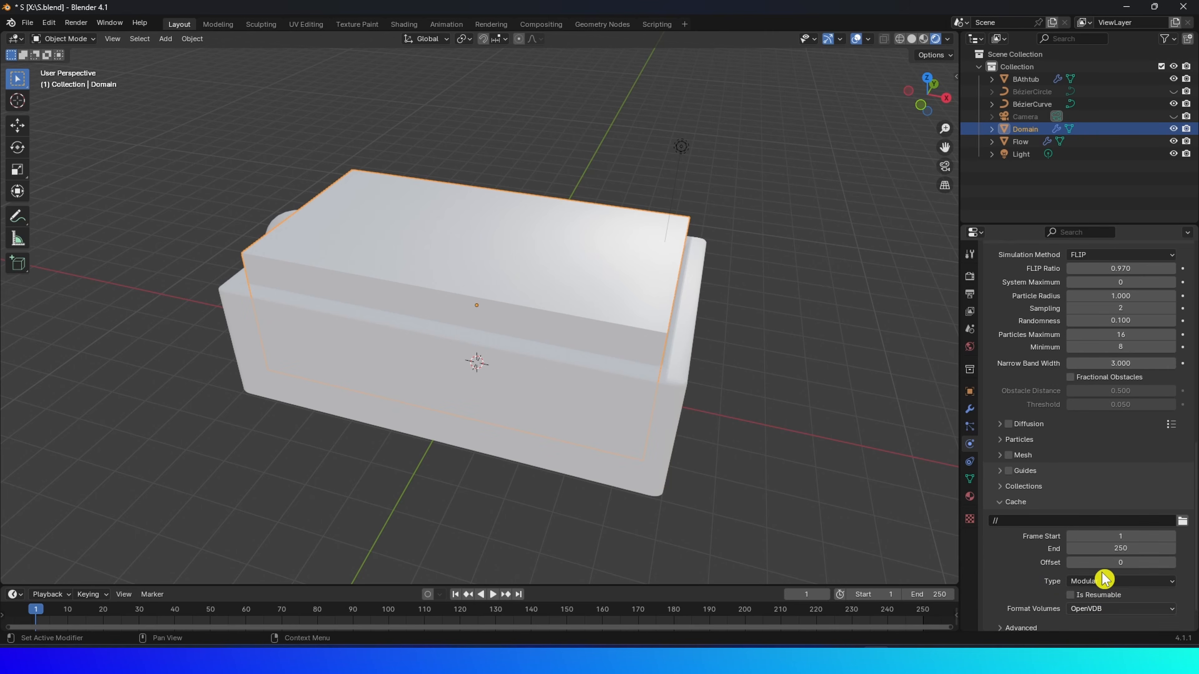
scroll(1103, 531, down, 2)
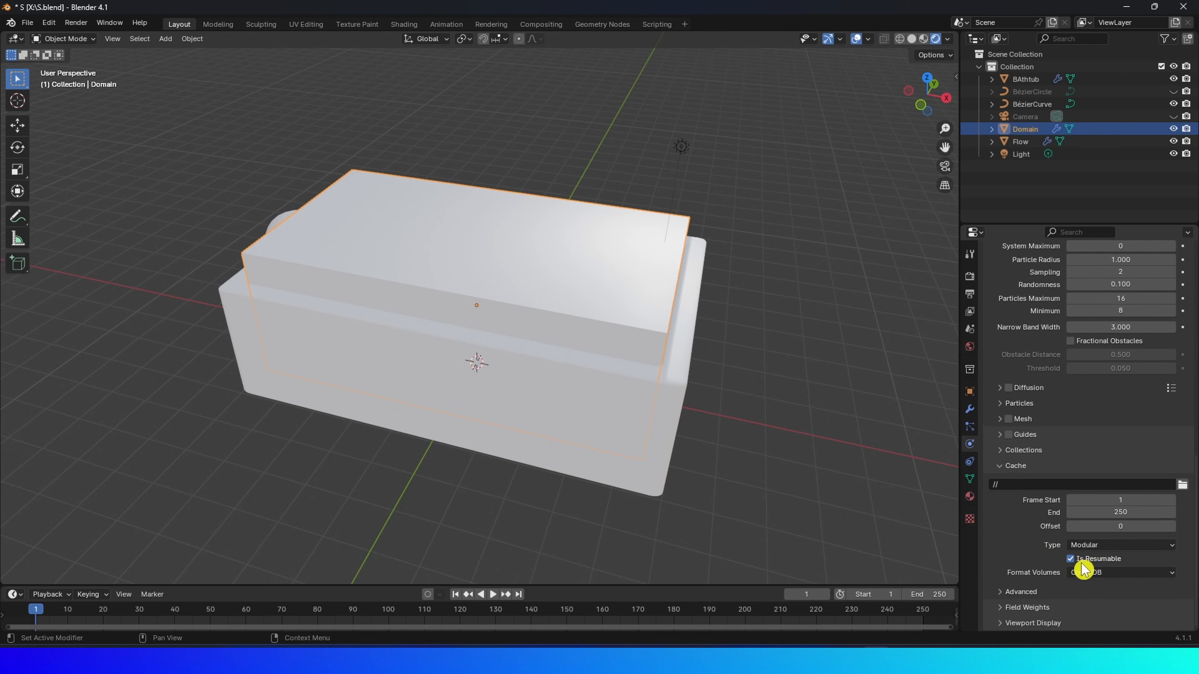
scroll(1051, 548, up, 20)
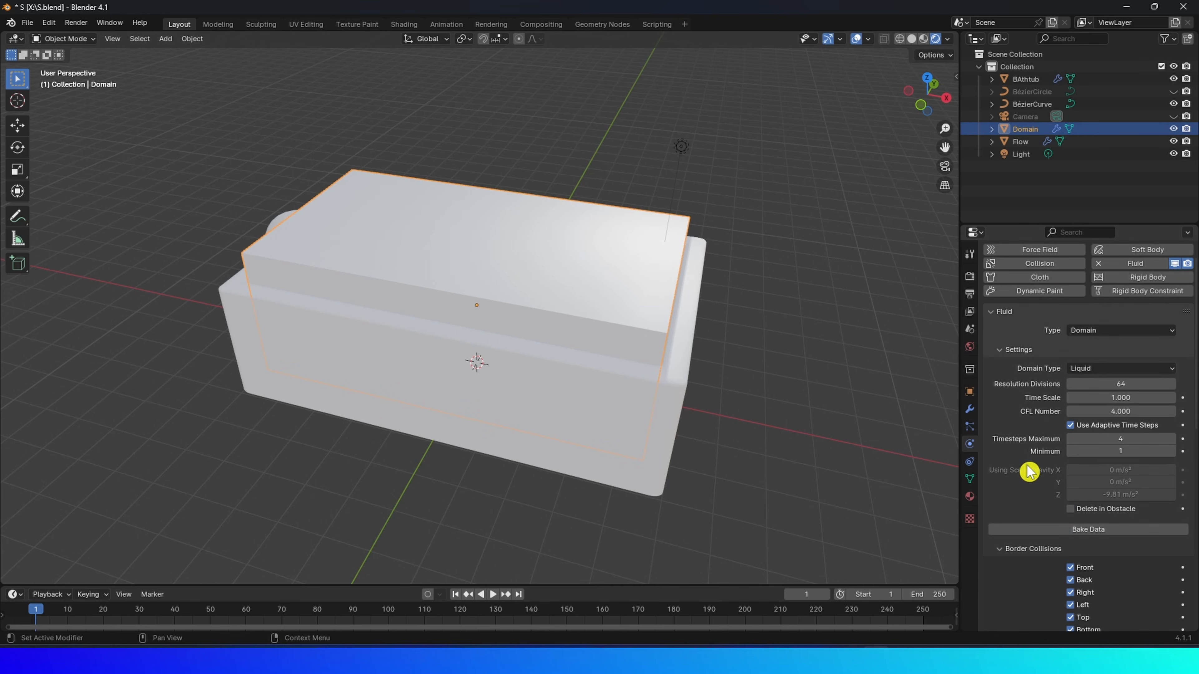
click(1109, 533)
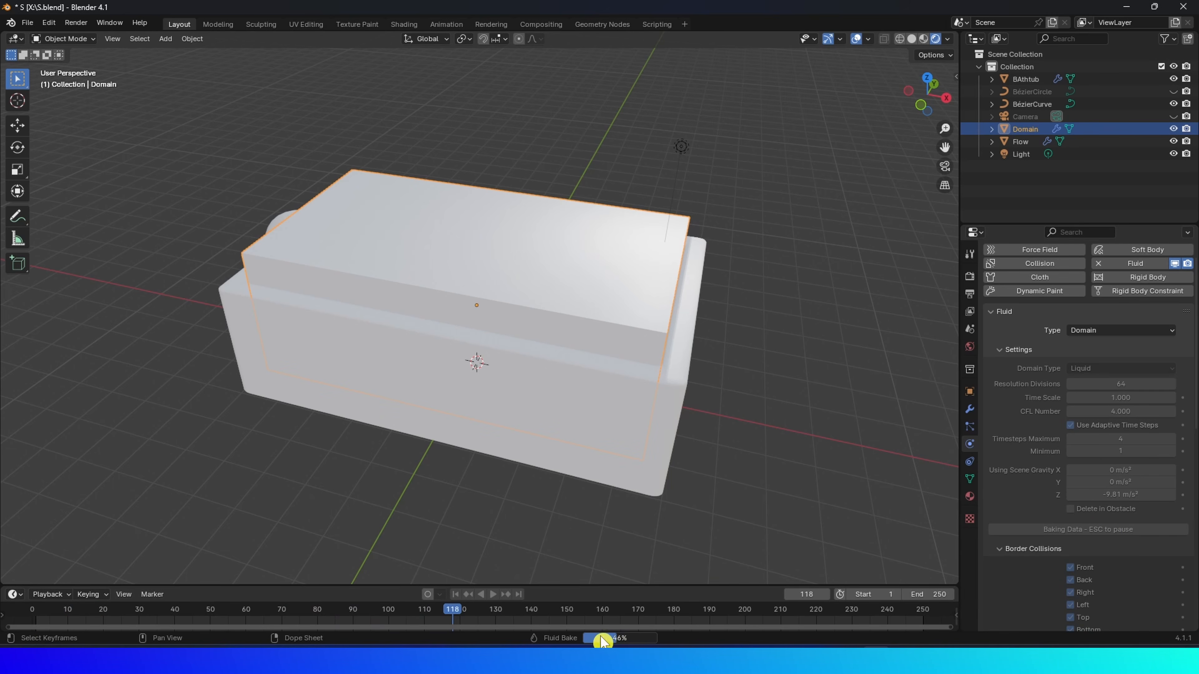
Enable Mesh in the Domain's fluid settings and bake the liquid mesh.
scroll(1030, 487, down, 16)
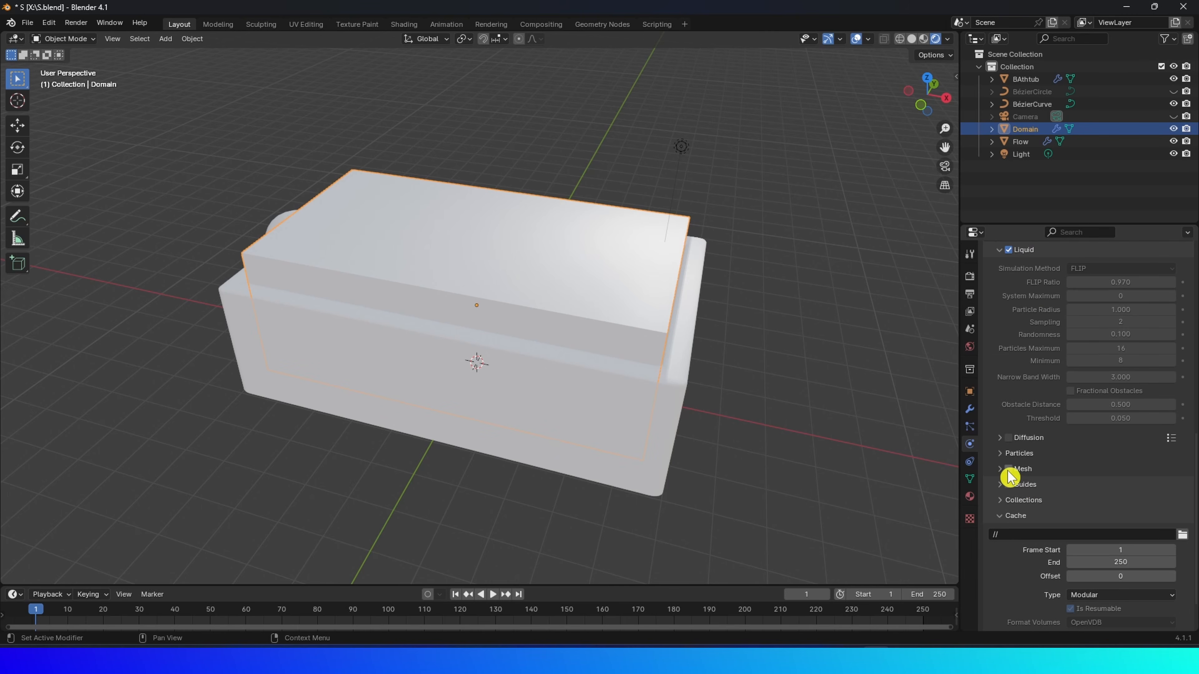
click(1005, 470)
scroll(1056, 485, down, 3)
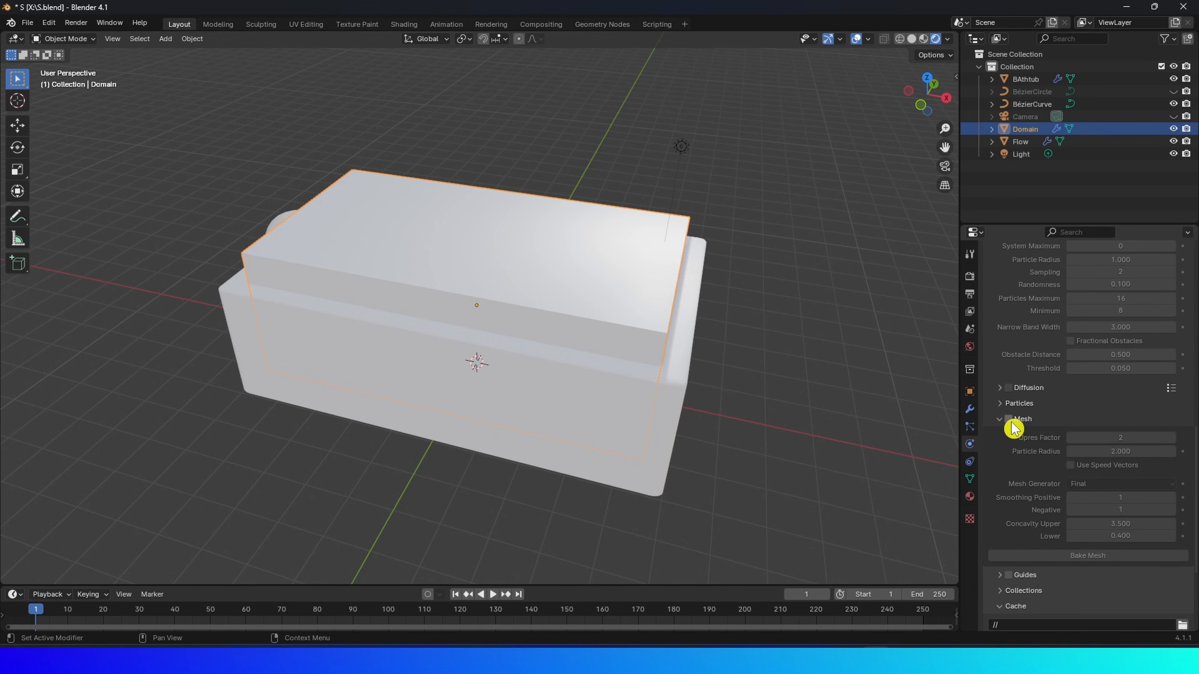
click(1008, 419)
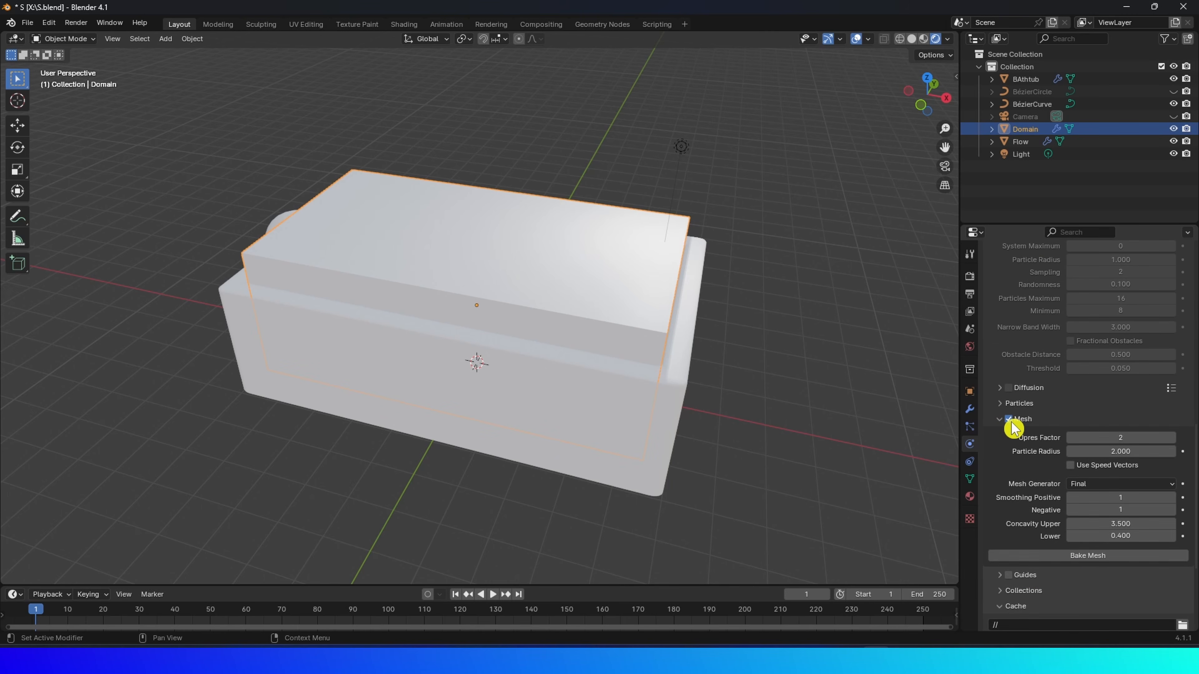
click(1085, 558)
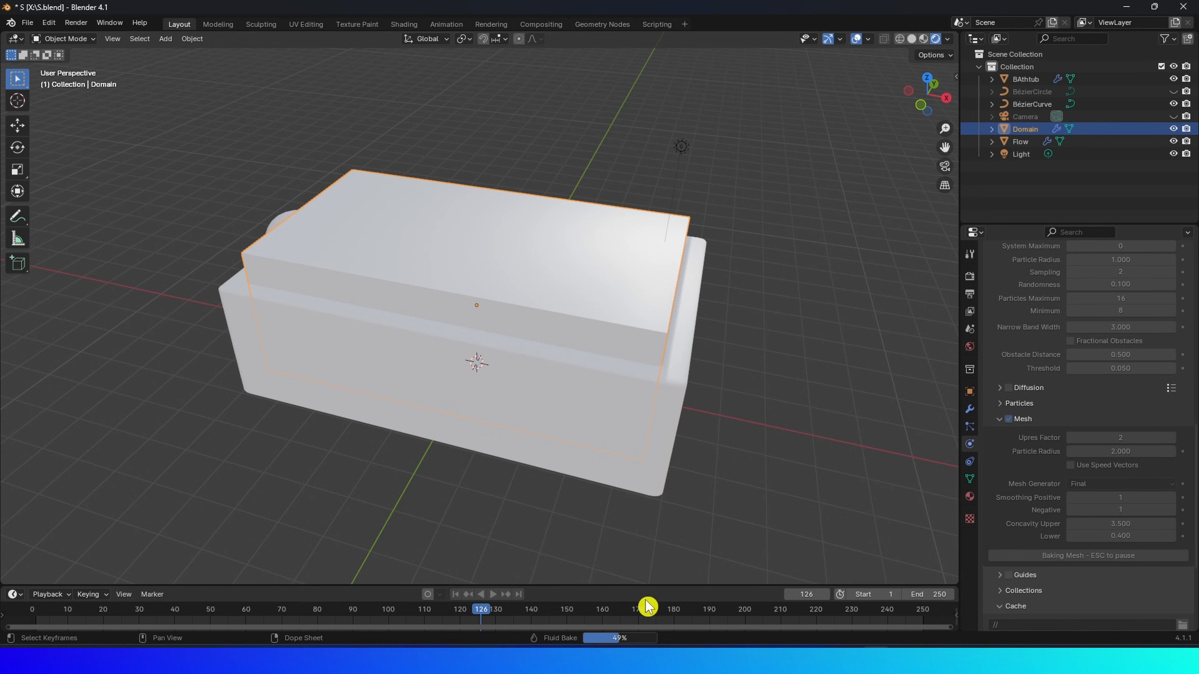
mouse_move(514, 305)
middle_down()
mouse_move(460, 313)
mouse_move(510, 310)
middle_up()
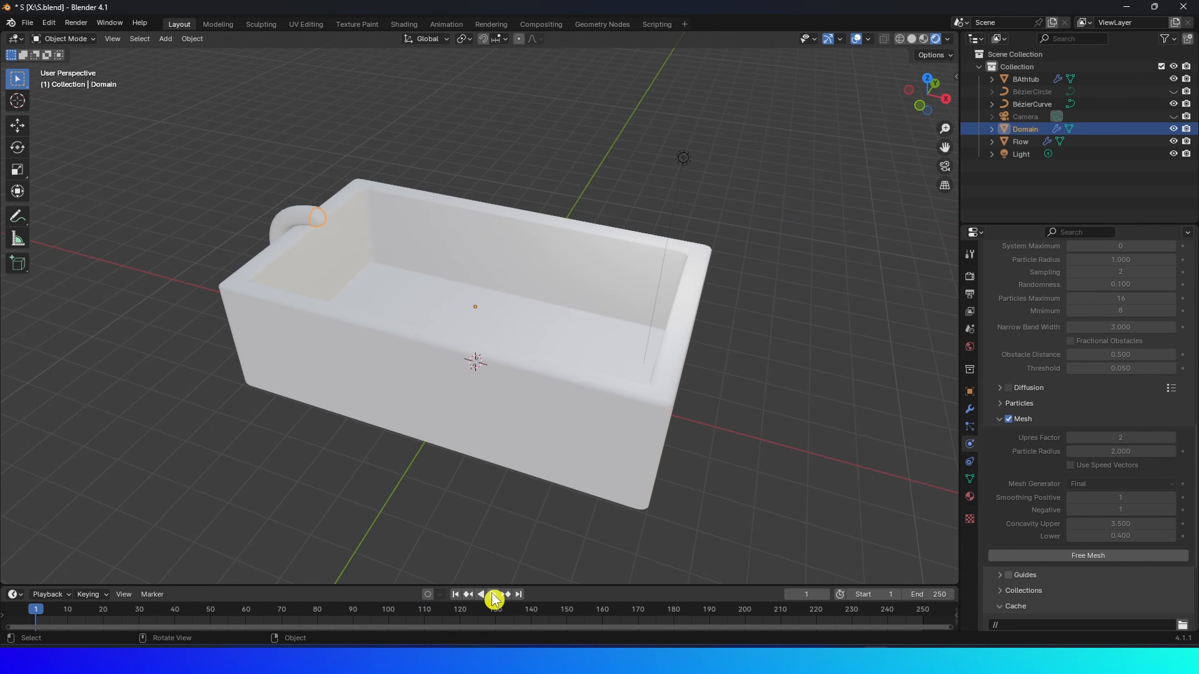
Play the baked liquid mesh, enlarge the timeline area and end the playback back at the first frame.
click(494, 595)
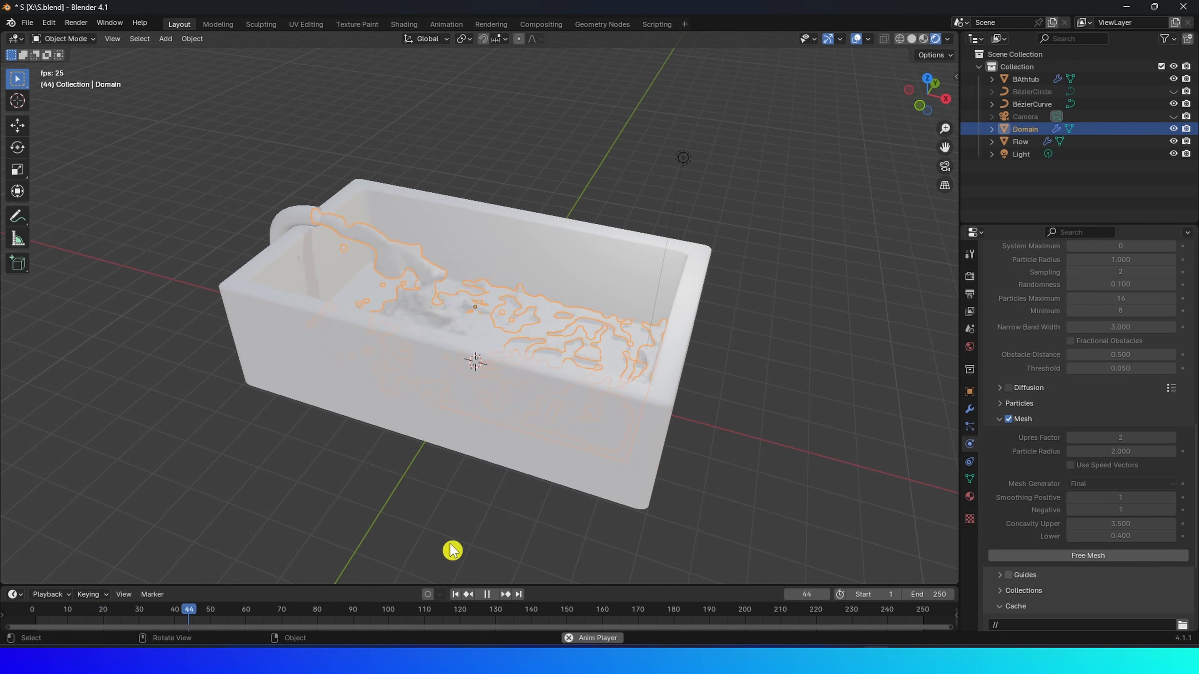
drag(440, 585, 444, 554)
key(Escape)
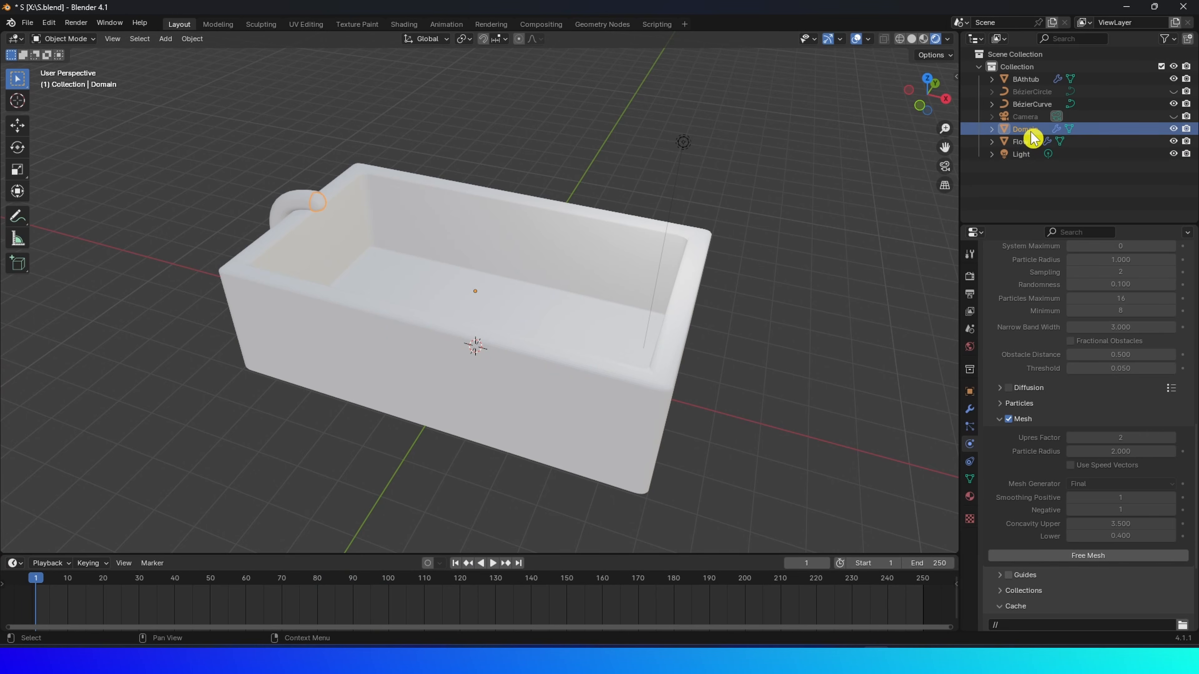
Give the Domain a new material with a light blue base color.
click(970, 496)
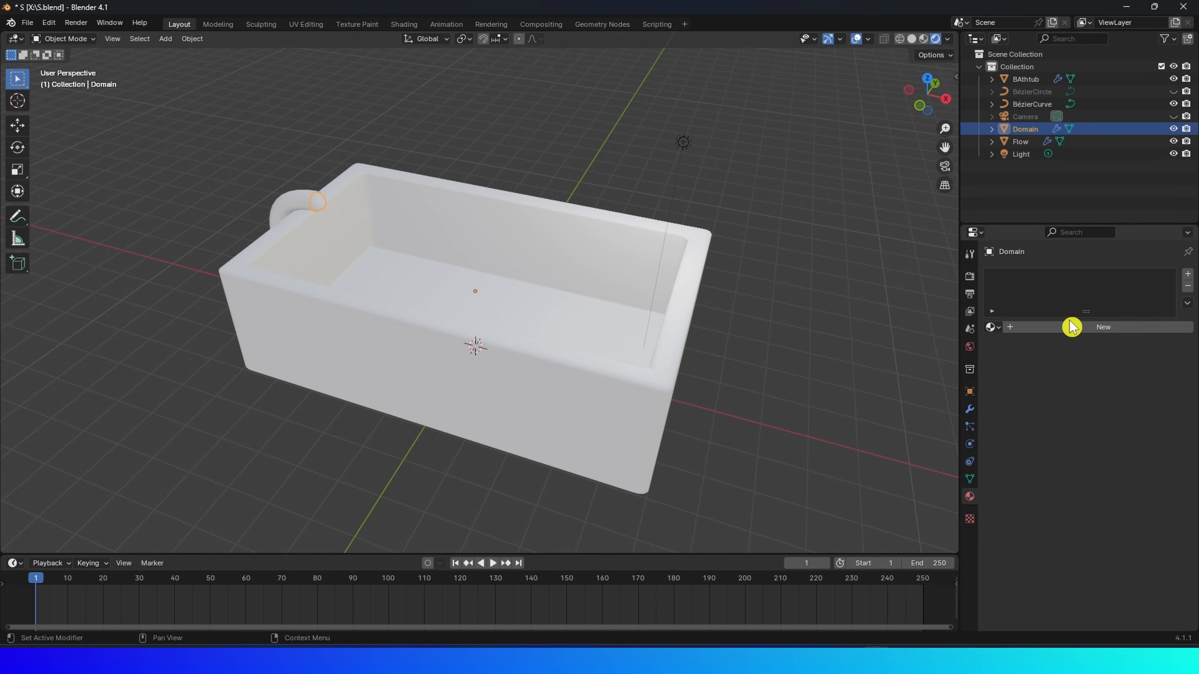
click(1063, 331)
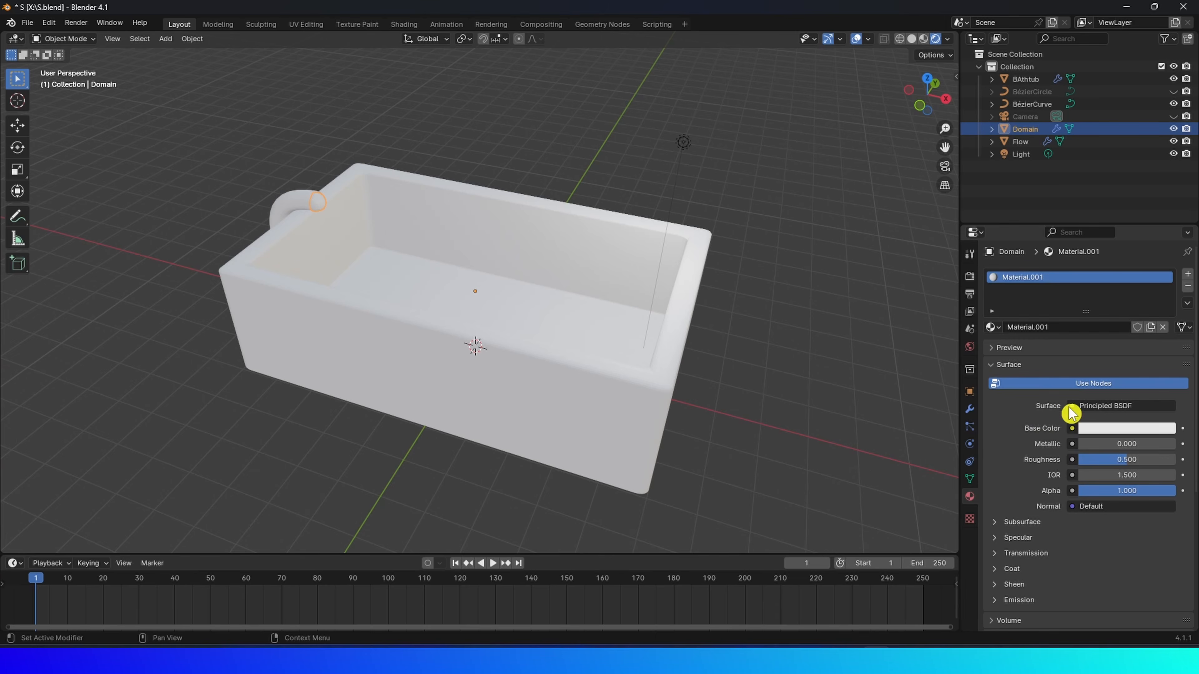
click(1110, 429)
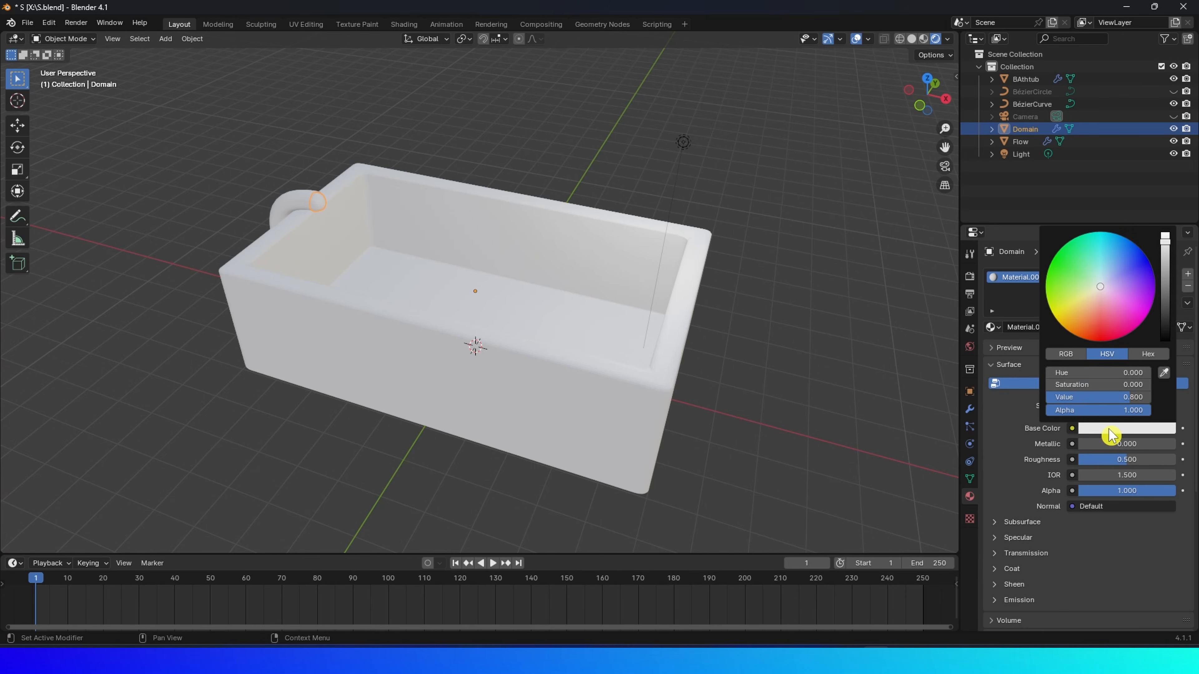
click(1114, 262)
right_click(1086, 257)
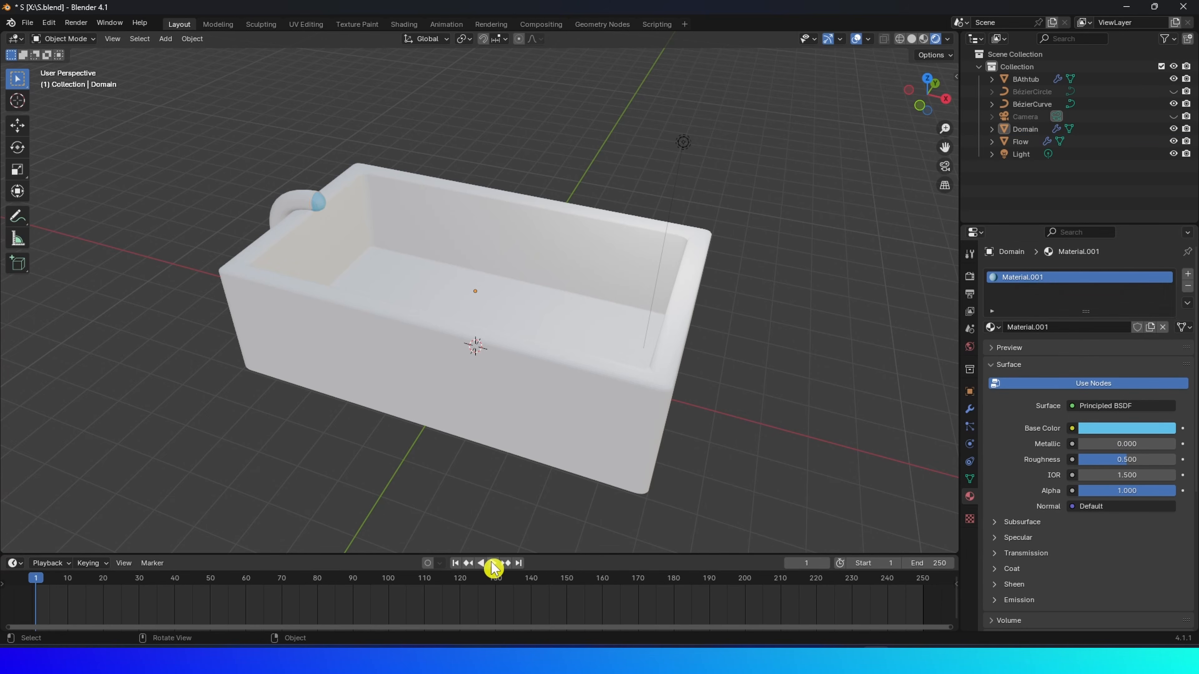
Play the simulation to check the blue liquid, pausing at frame 87 for a closer look.
click(492, 563)
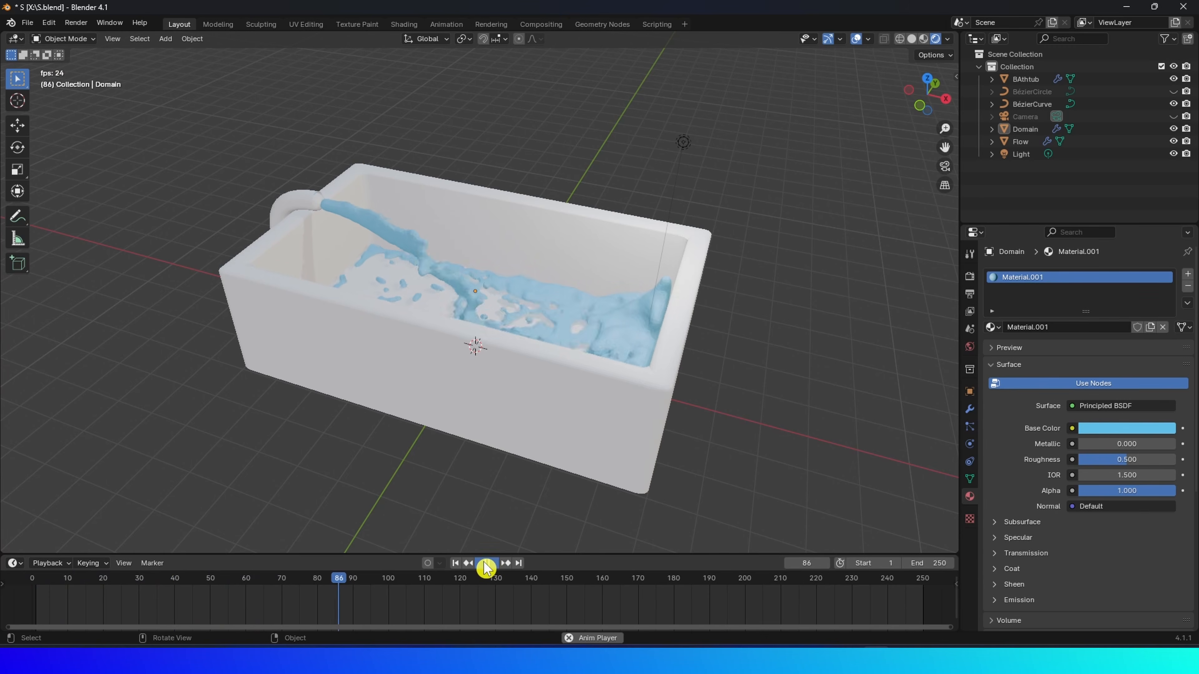
click(491, 564)
scroll(323, 202, up, 2)
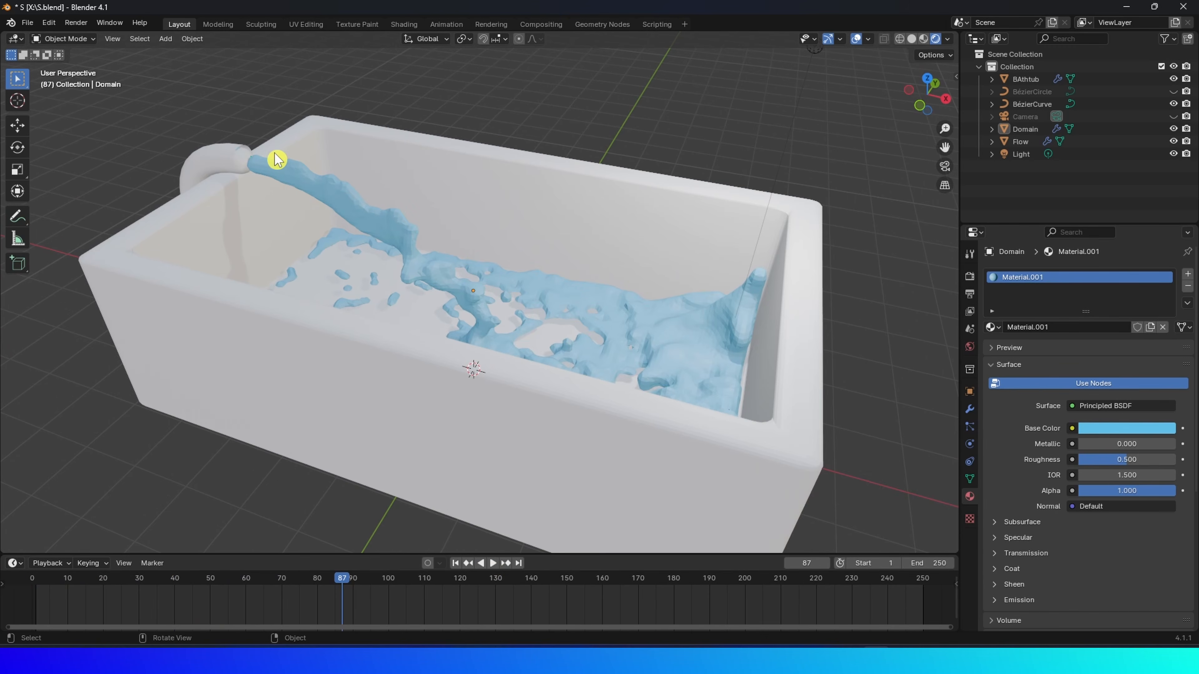
Hide the Flow sphere inside the faucet in the viewport and resume the simulation playback to frame 137.
click(245, 166)
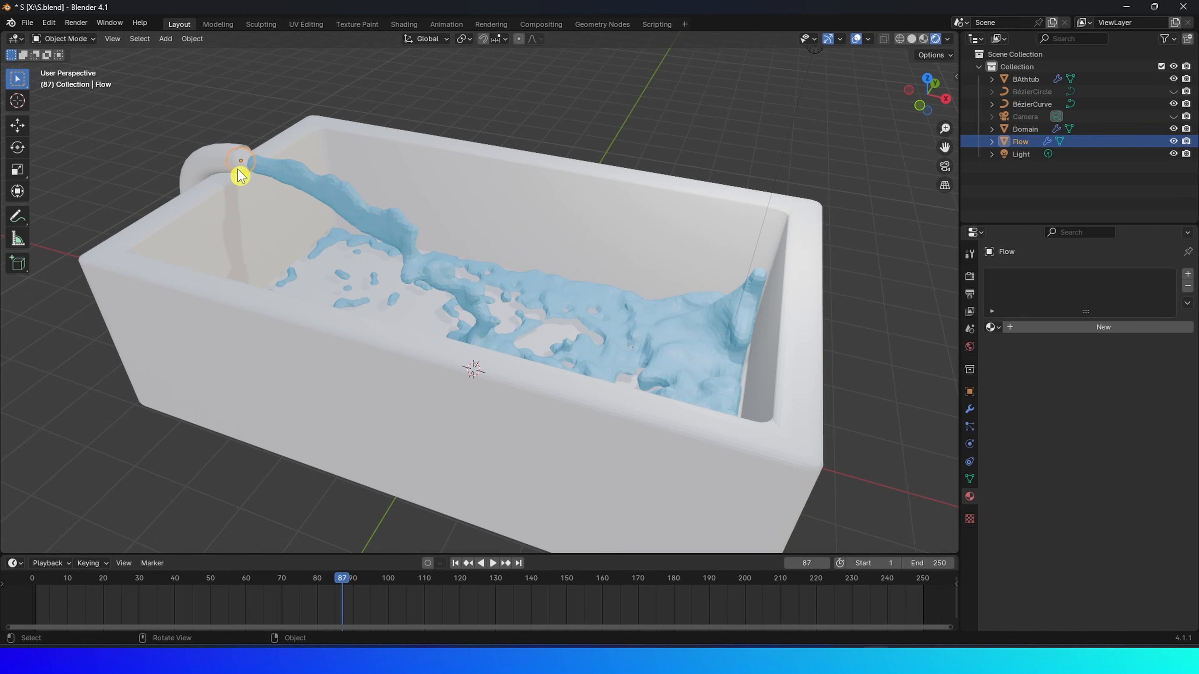
click(1173, 141)
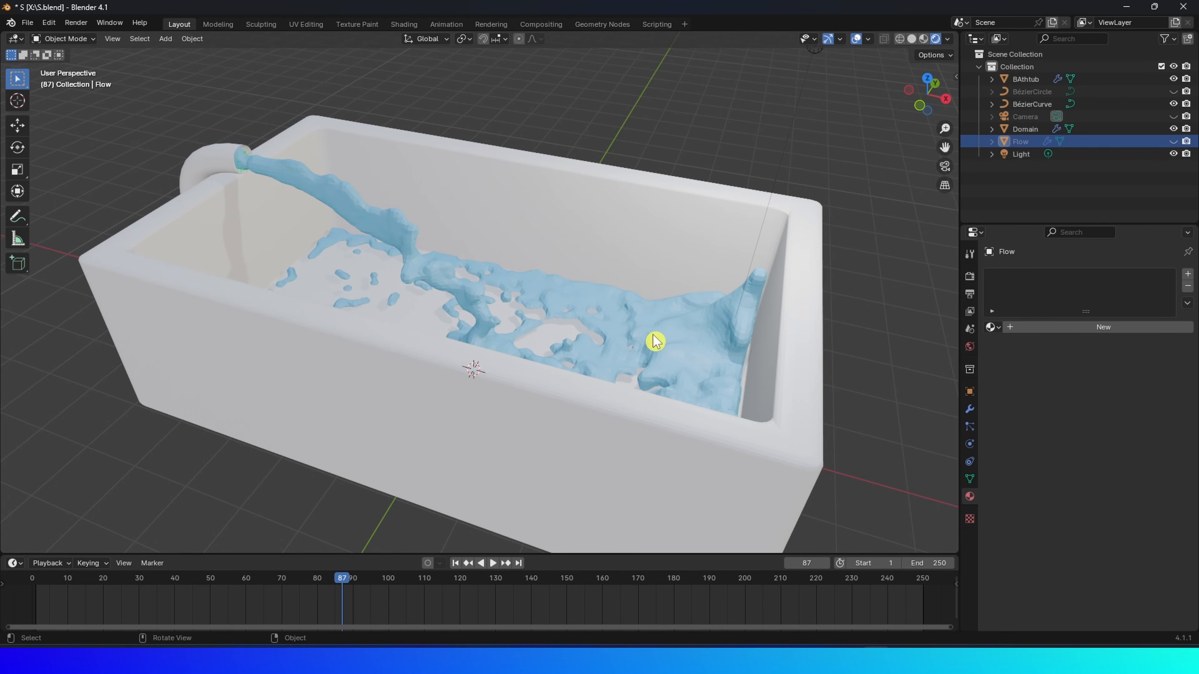
click(493, 563)
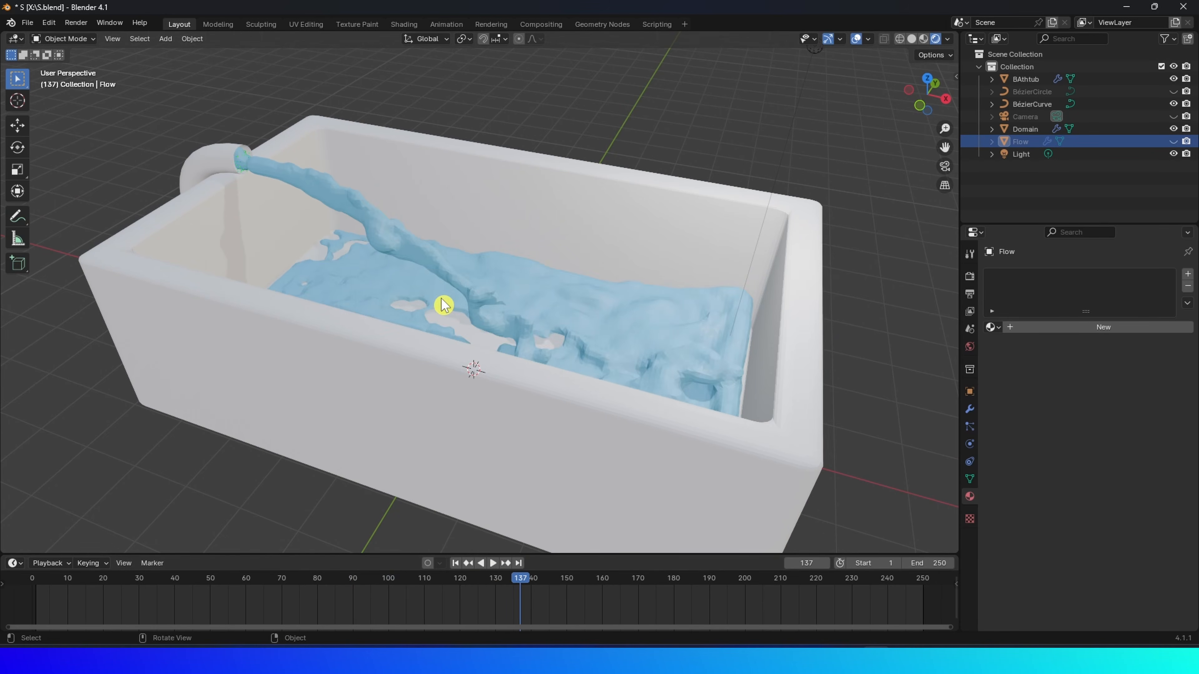
In front view, shift the faucet pipe curve slightly towards the water stream, and replay the simulation from a perspective view.
key(KP_1)
click(227, 184)
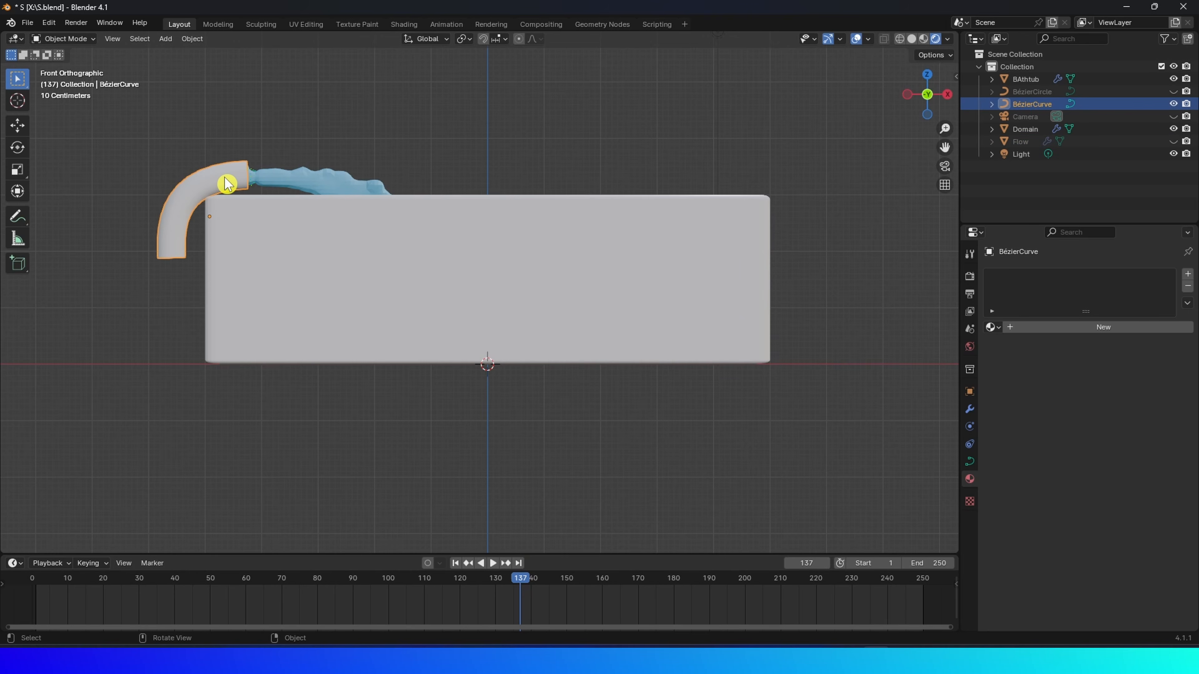
key(g)
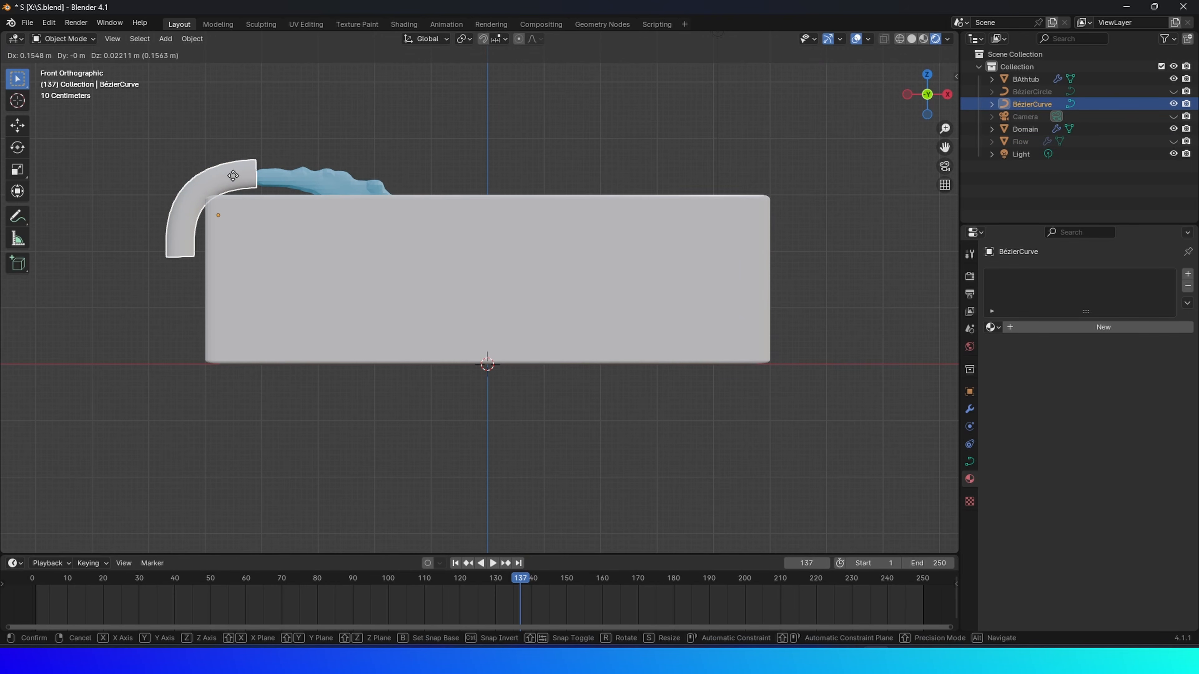
click(230, 176)
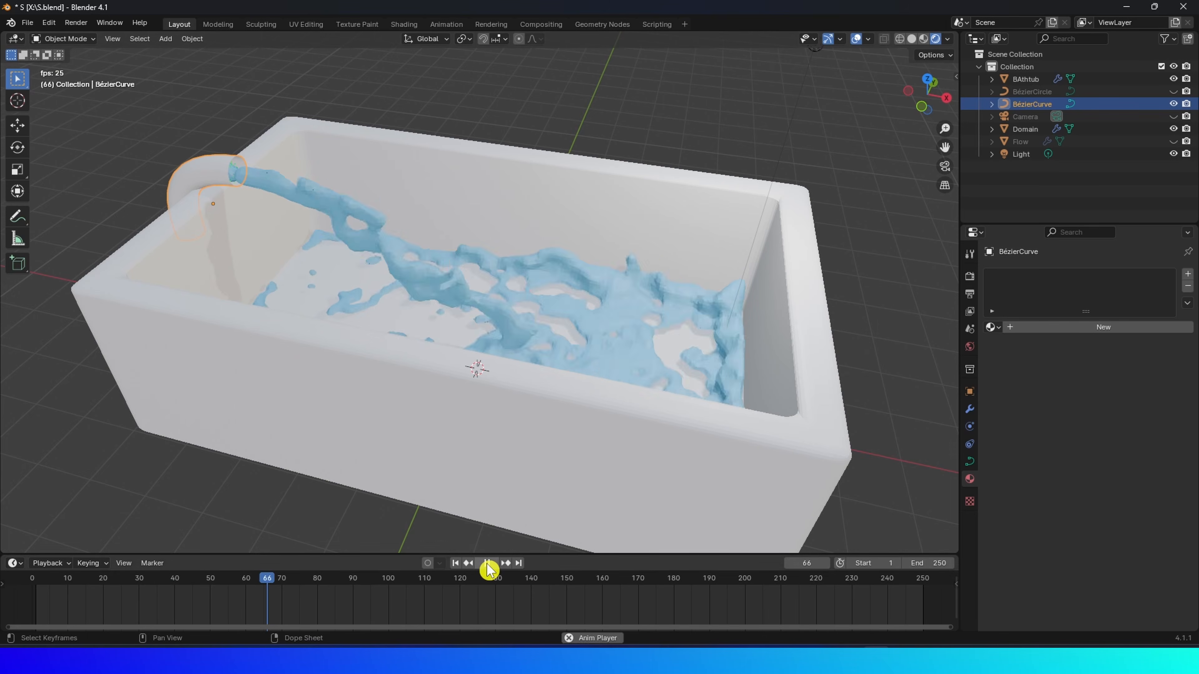
click(492, 563)
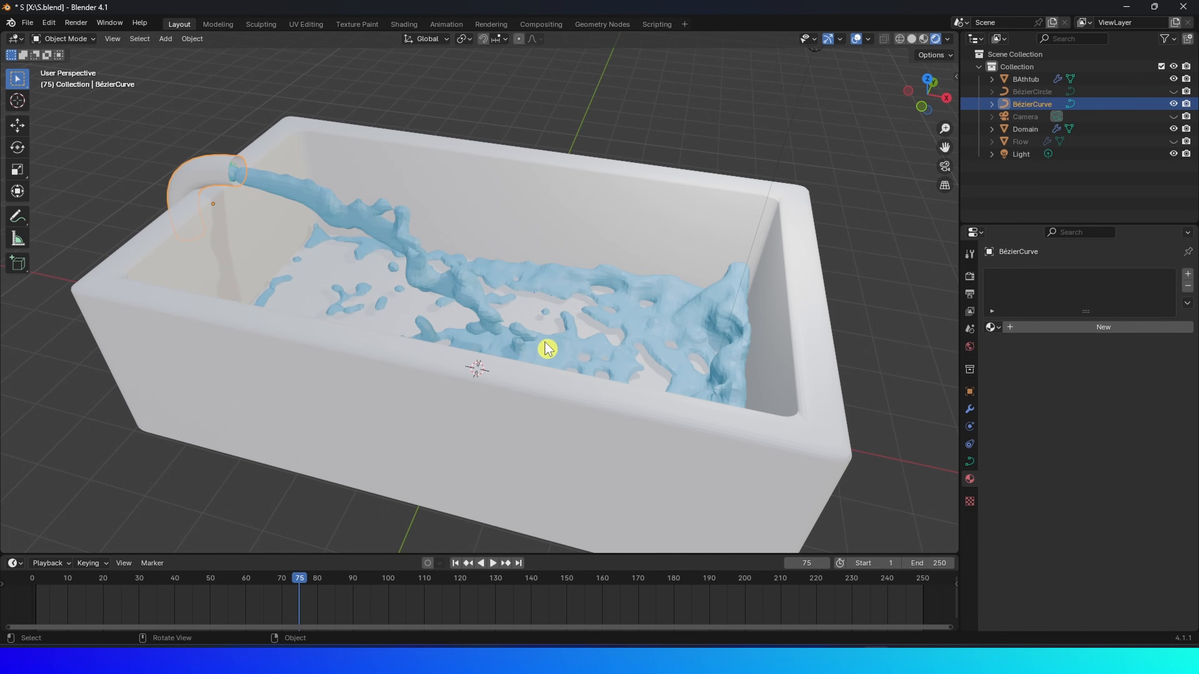
Set the transmission weight of the Domain's blue material to 0.592.
click(1026, 129)
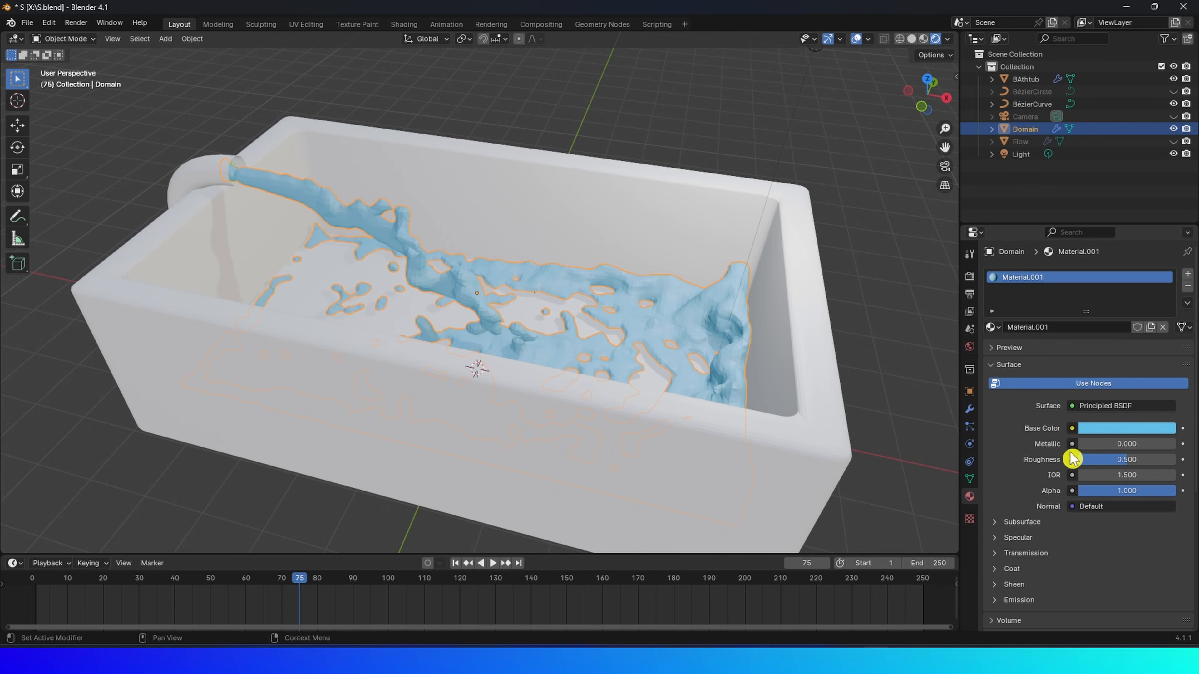
scroll(1038, 470, down, 4)
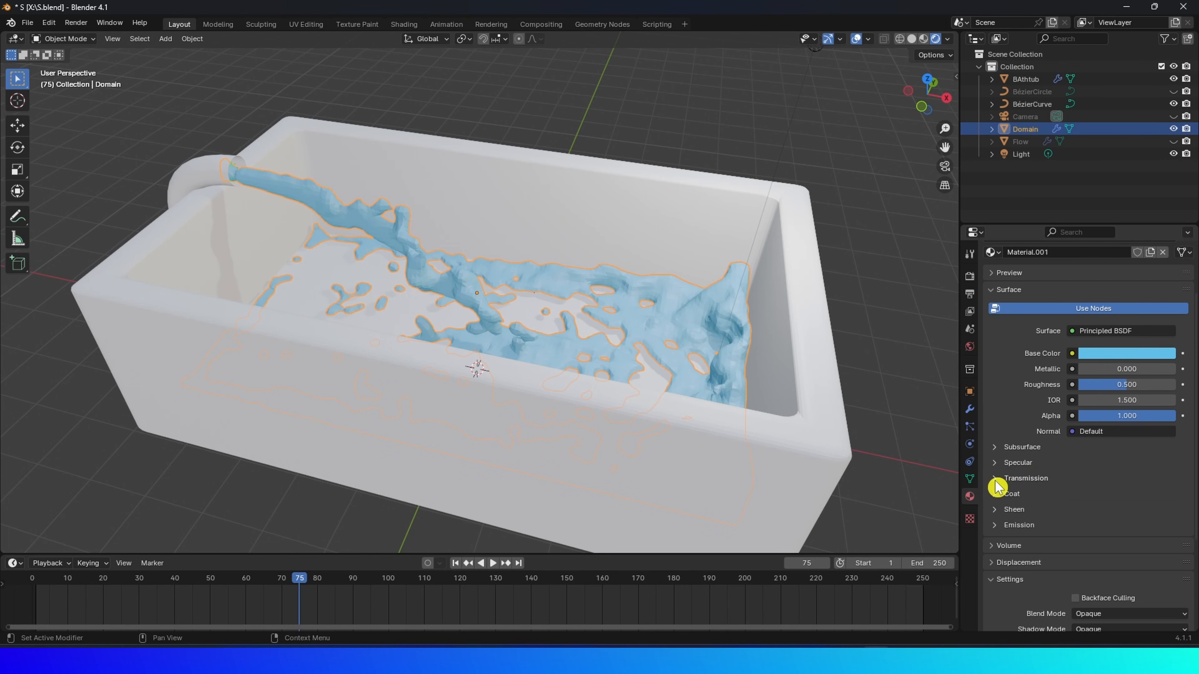
click(995, 480)
drag(1091, 494, 1104, 494)
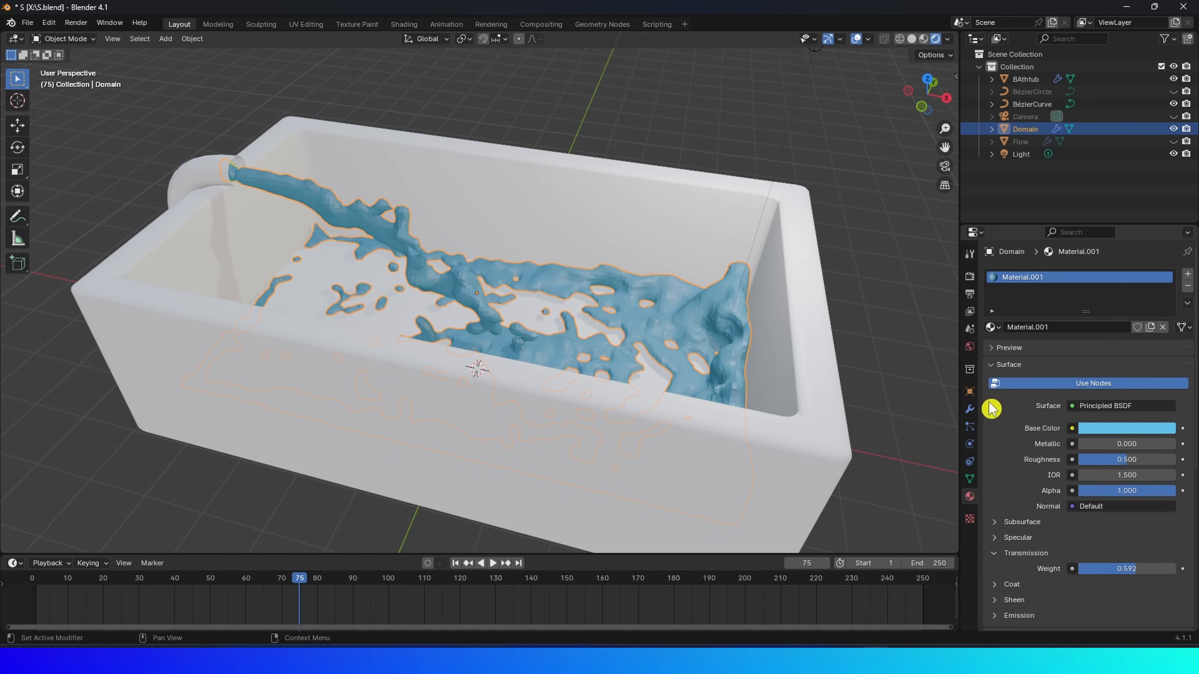
Enable Screen Space Reflections in the EEVEE render settings and play the simulation from the first frame.
click(968, 281)
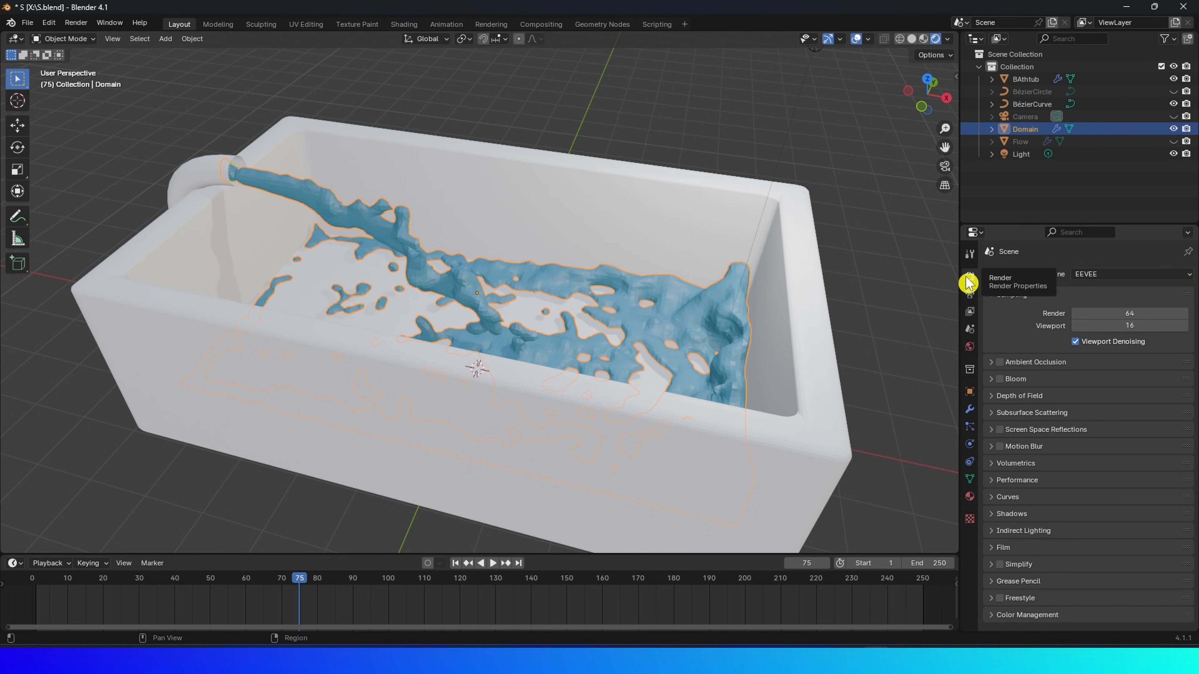
click(1000, 430)
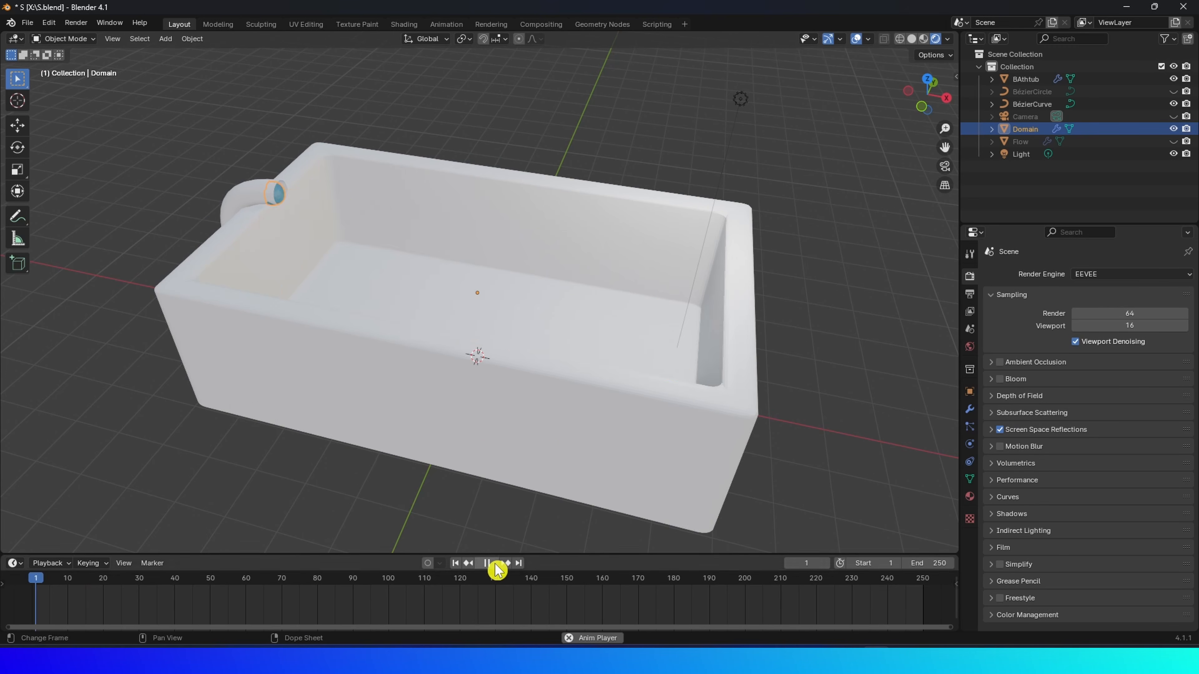
click(492, 563)
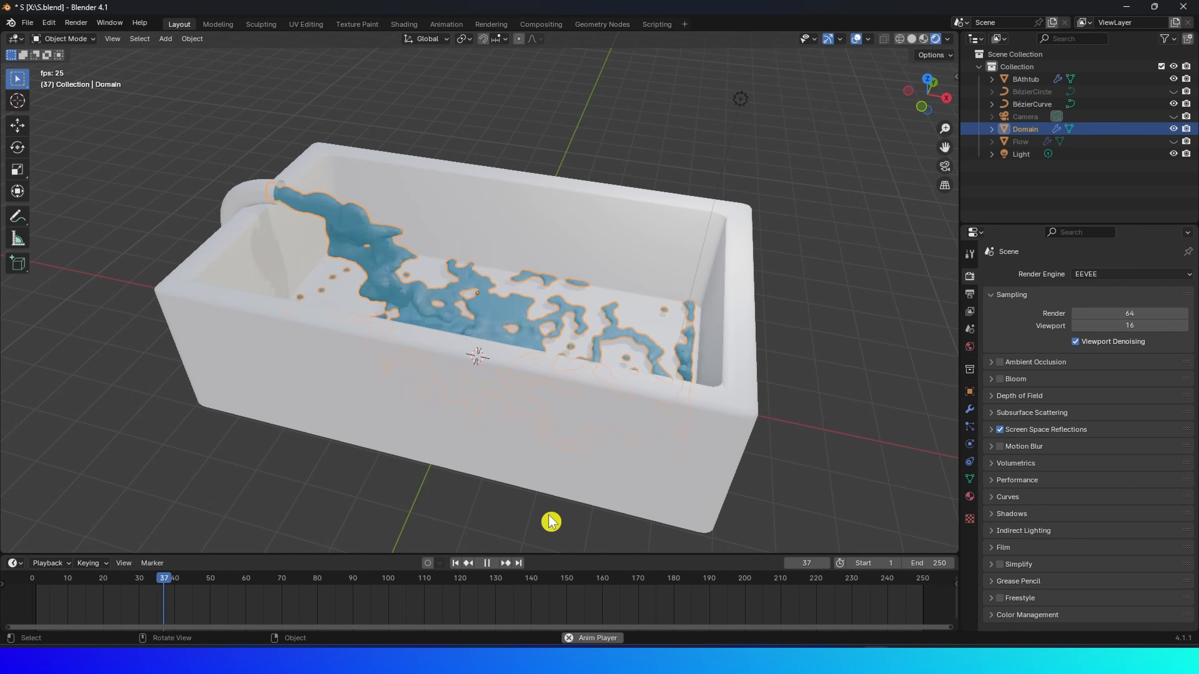